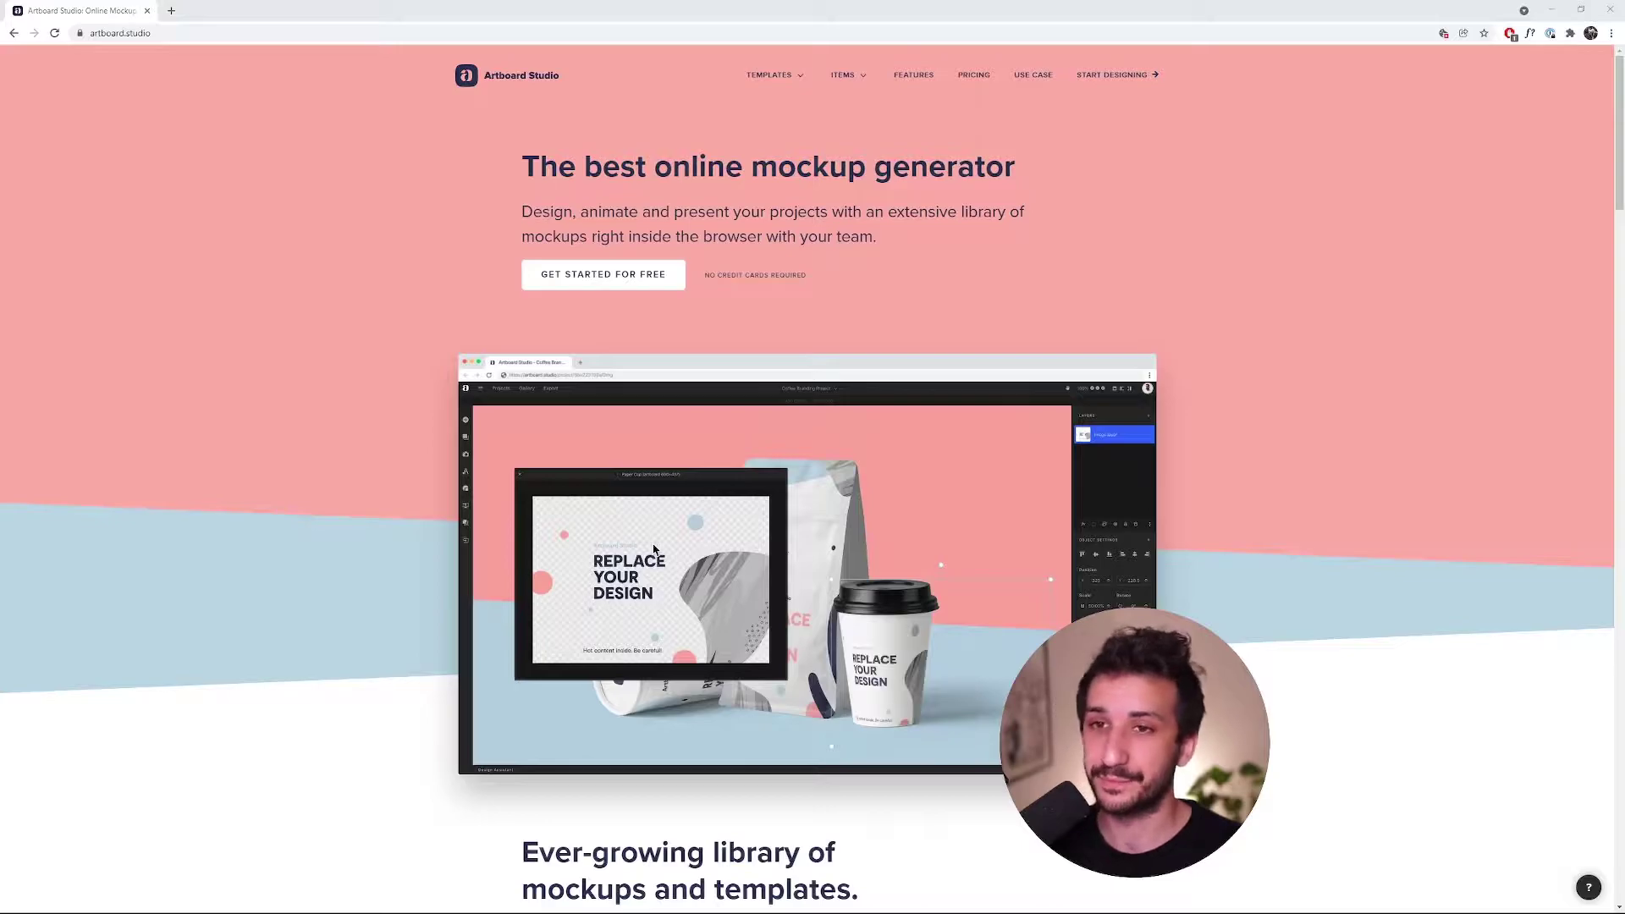
Enter the design app, look through the public mockup templates and return to the recent projects.
{"action": "left_click", "coordinate": [603, 275]}
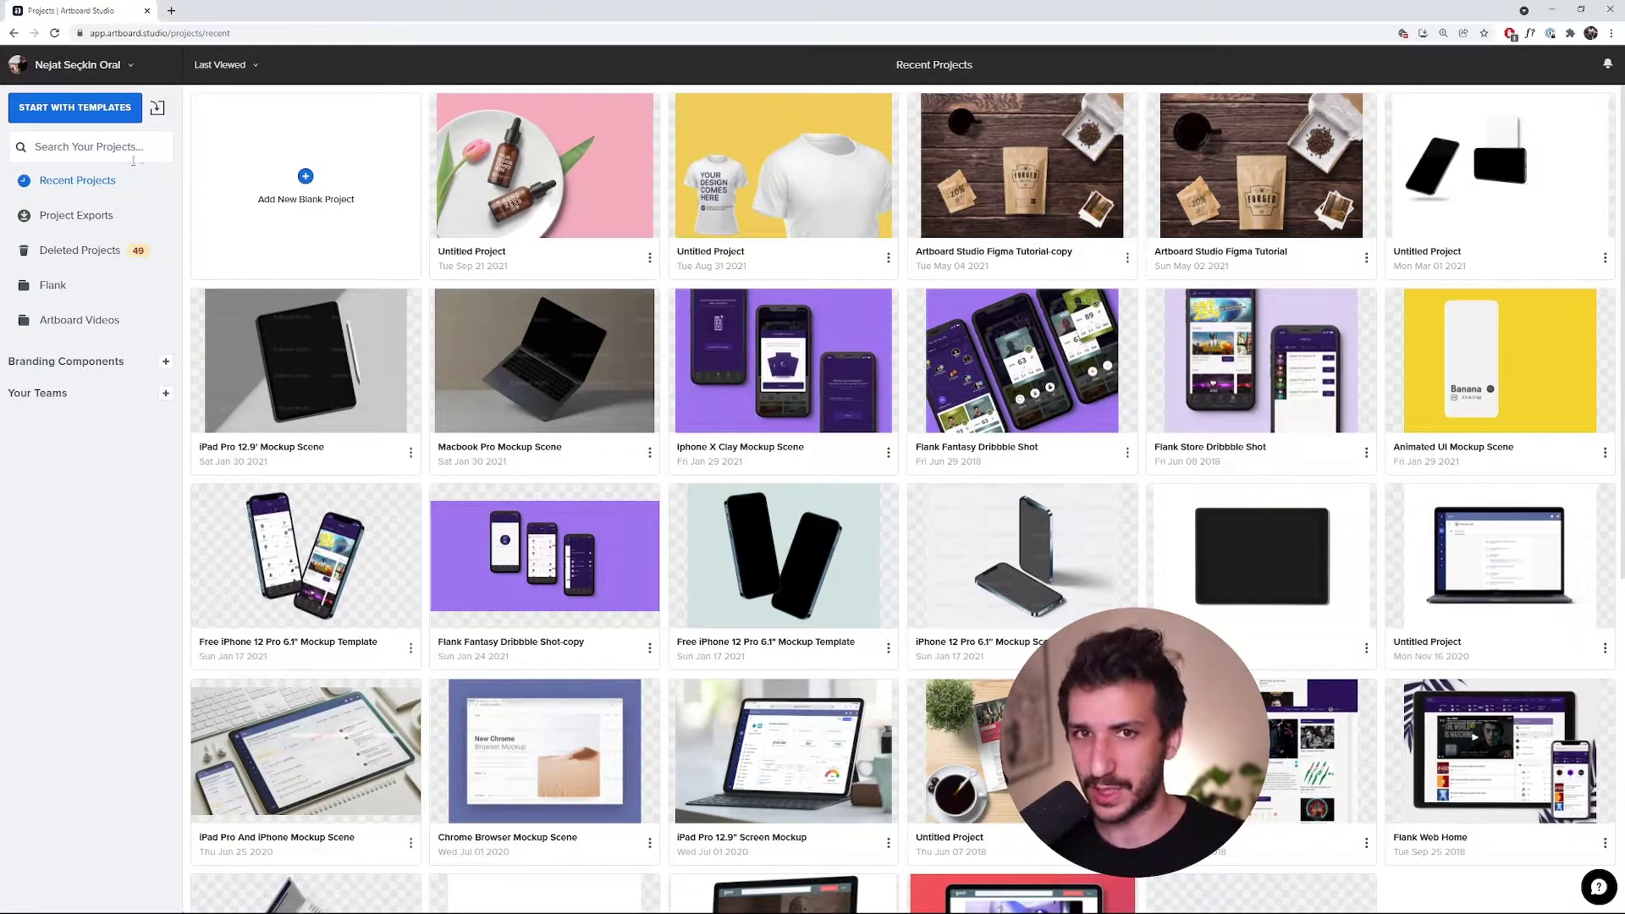
{"action": "left_click", "coordinate": [108, 106]}
{"action": "scroll", "coordinate": [937, 375], "scroll_direction": "down", "scroll_amount": 7}
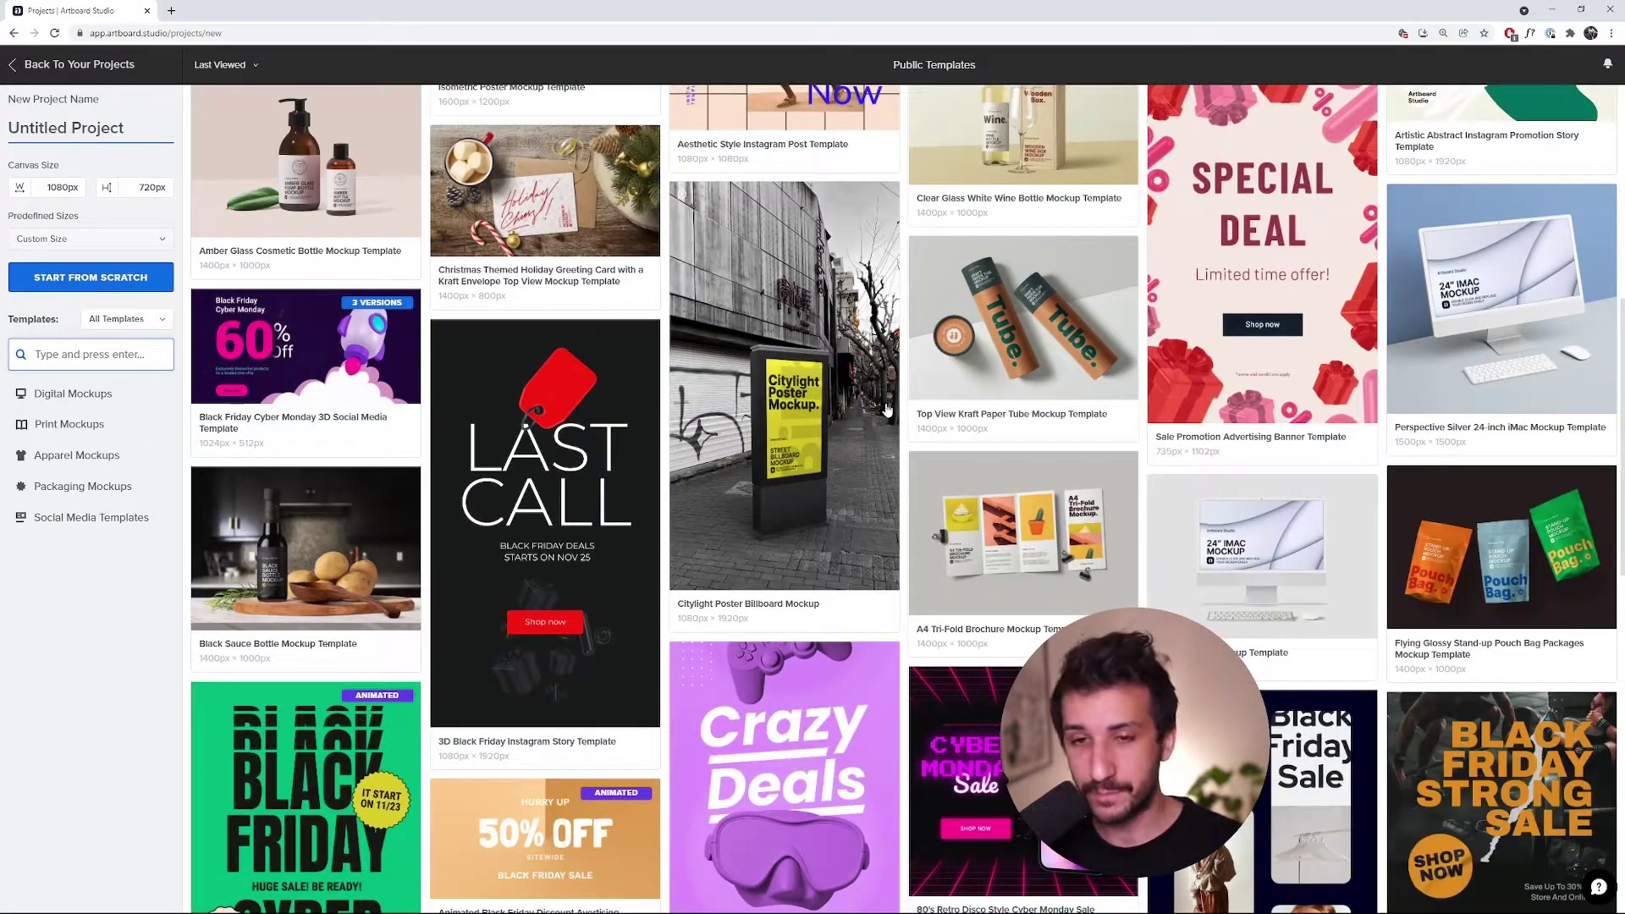
{"action": "scroll", "coordinate": [887, 411], "scroll_direction": "up", "scroll_amount": 8}
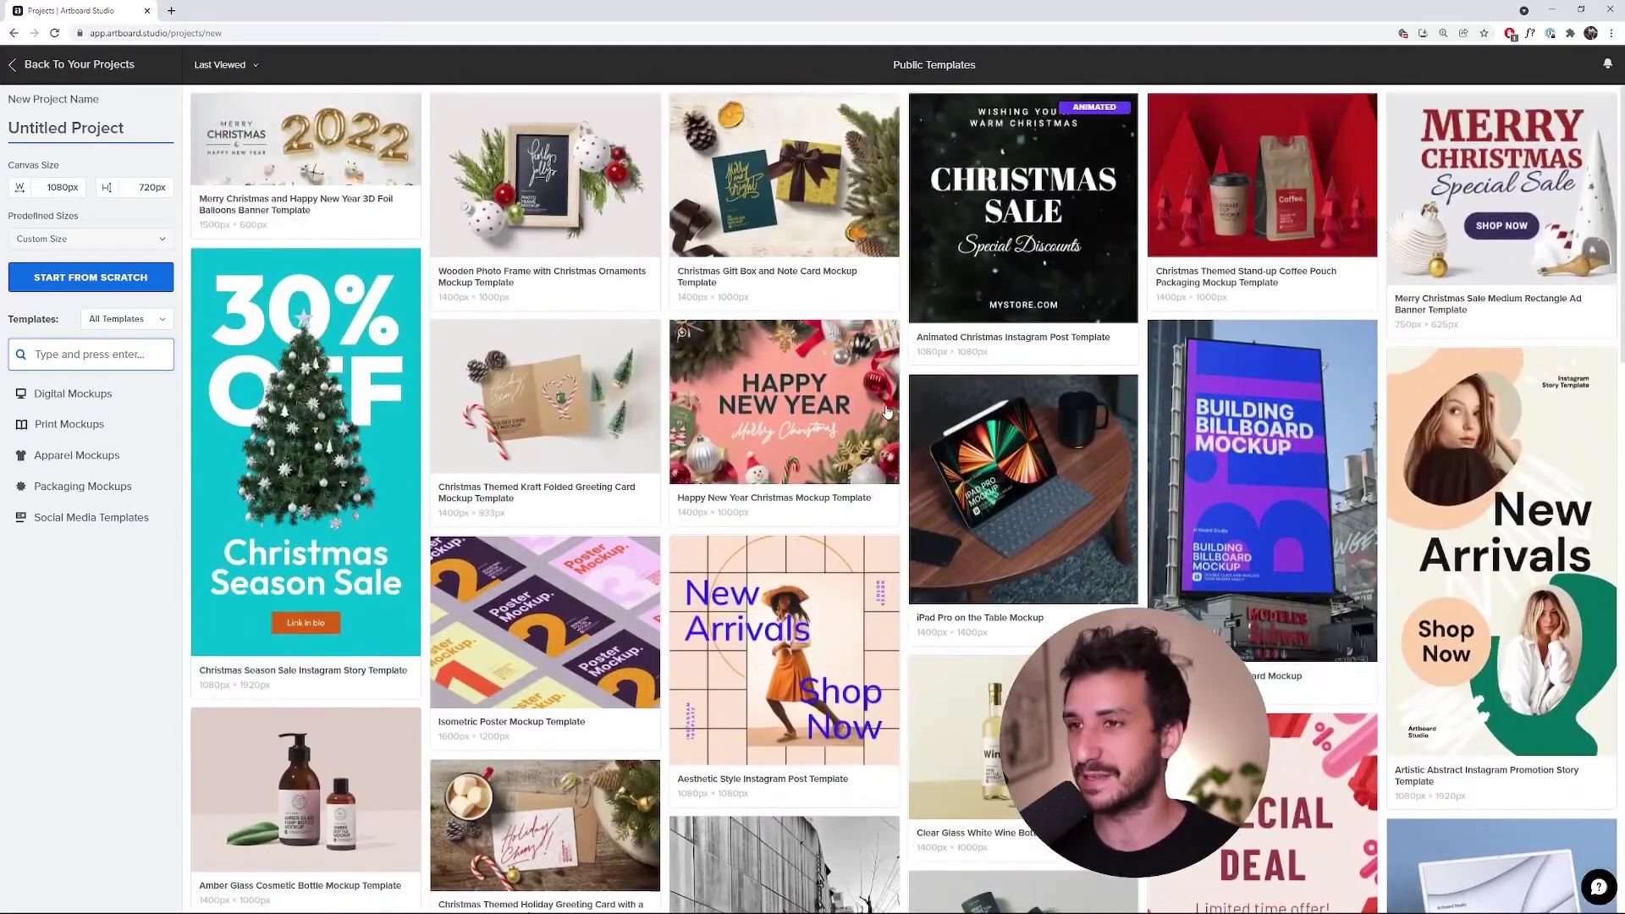
{"action": "left_click", "coordinate": [80, 65]}
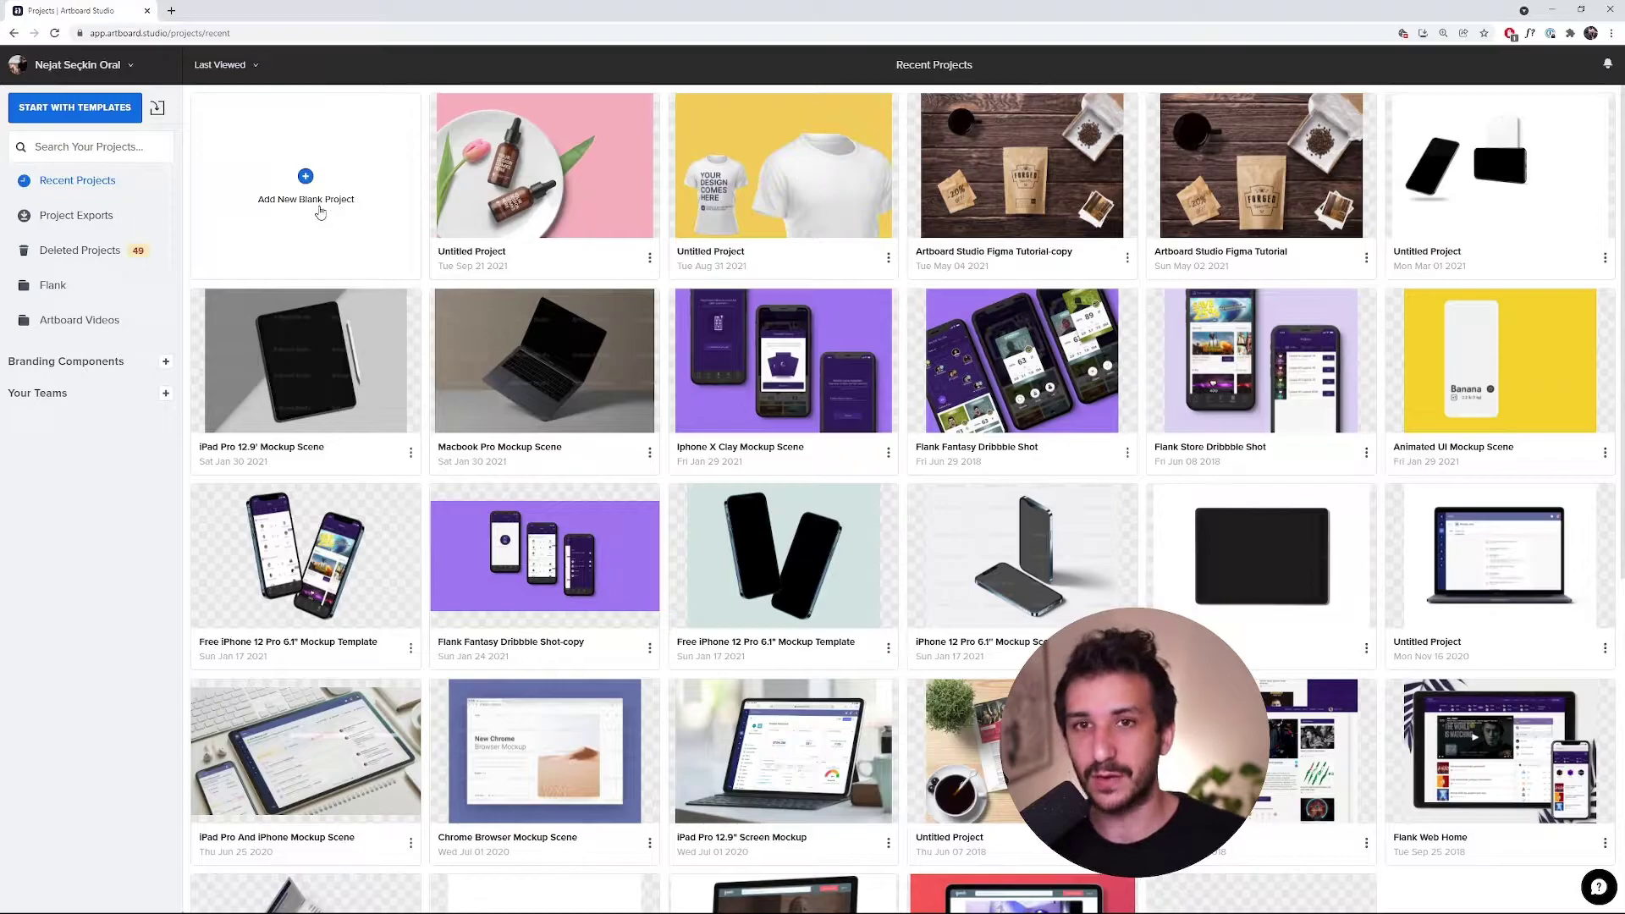
Create a blank project and search the item library for front-view "shopping bag" mockups.
{"action": "left_click", "coordinate": [320, 208]}
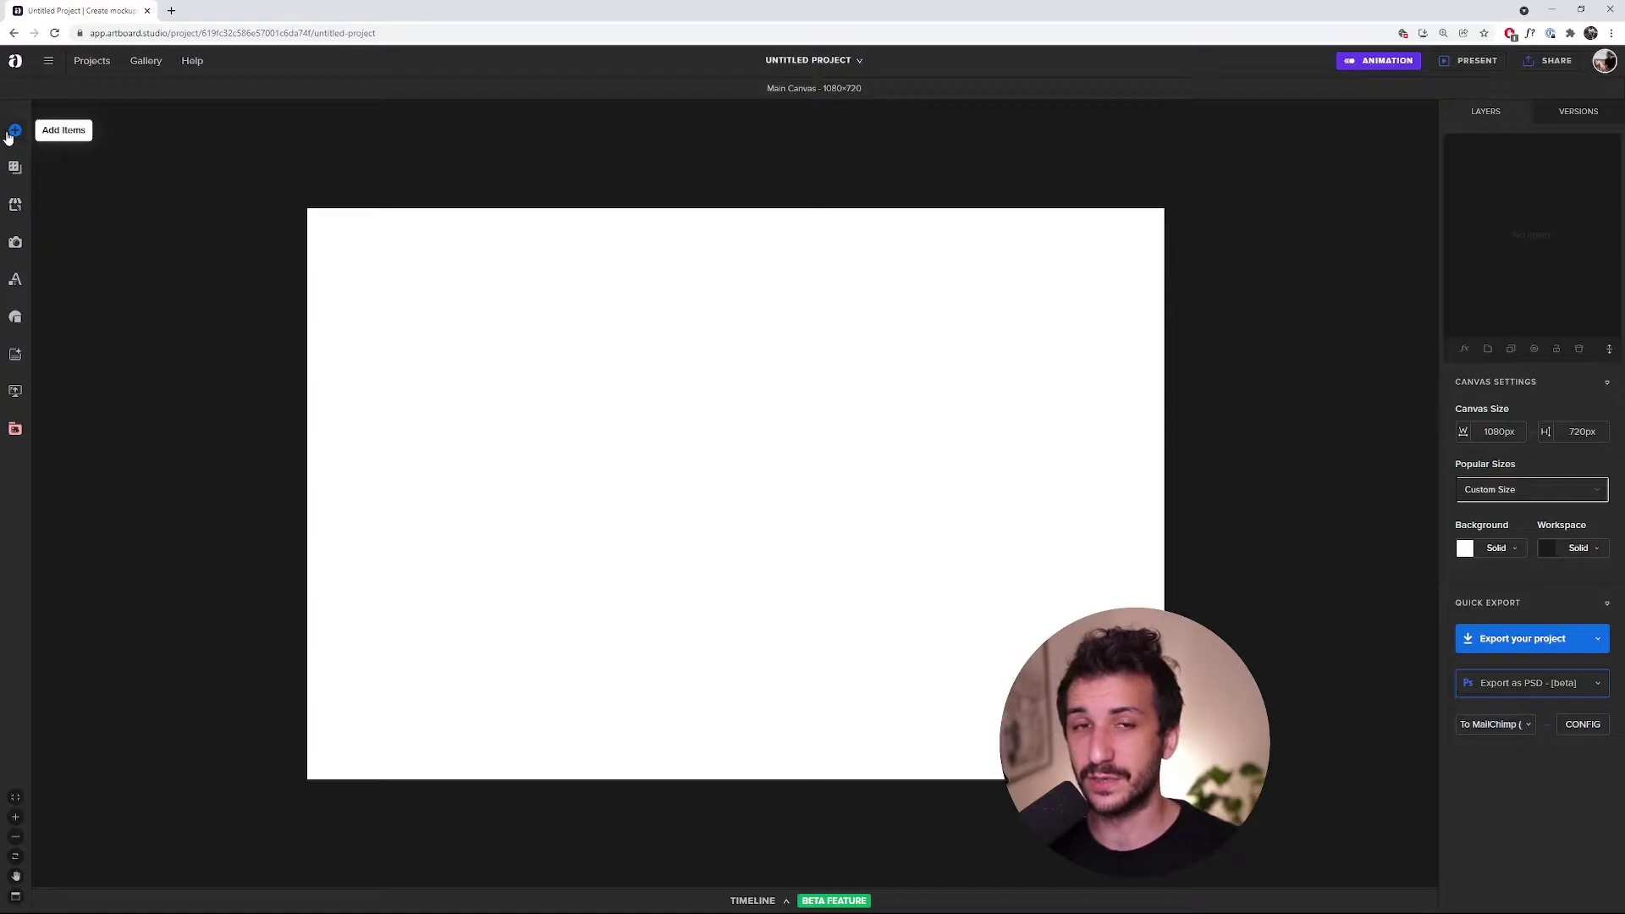
{"action": "left_click", "coordinate": [14, 133]}
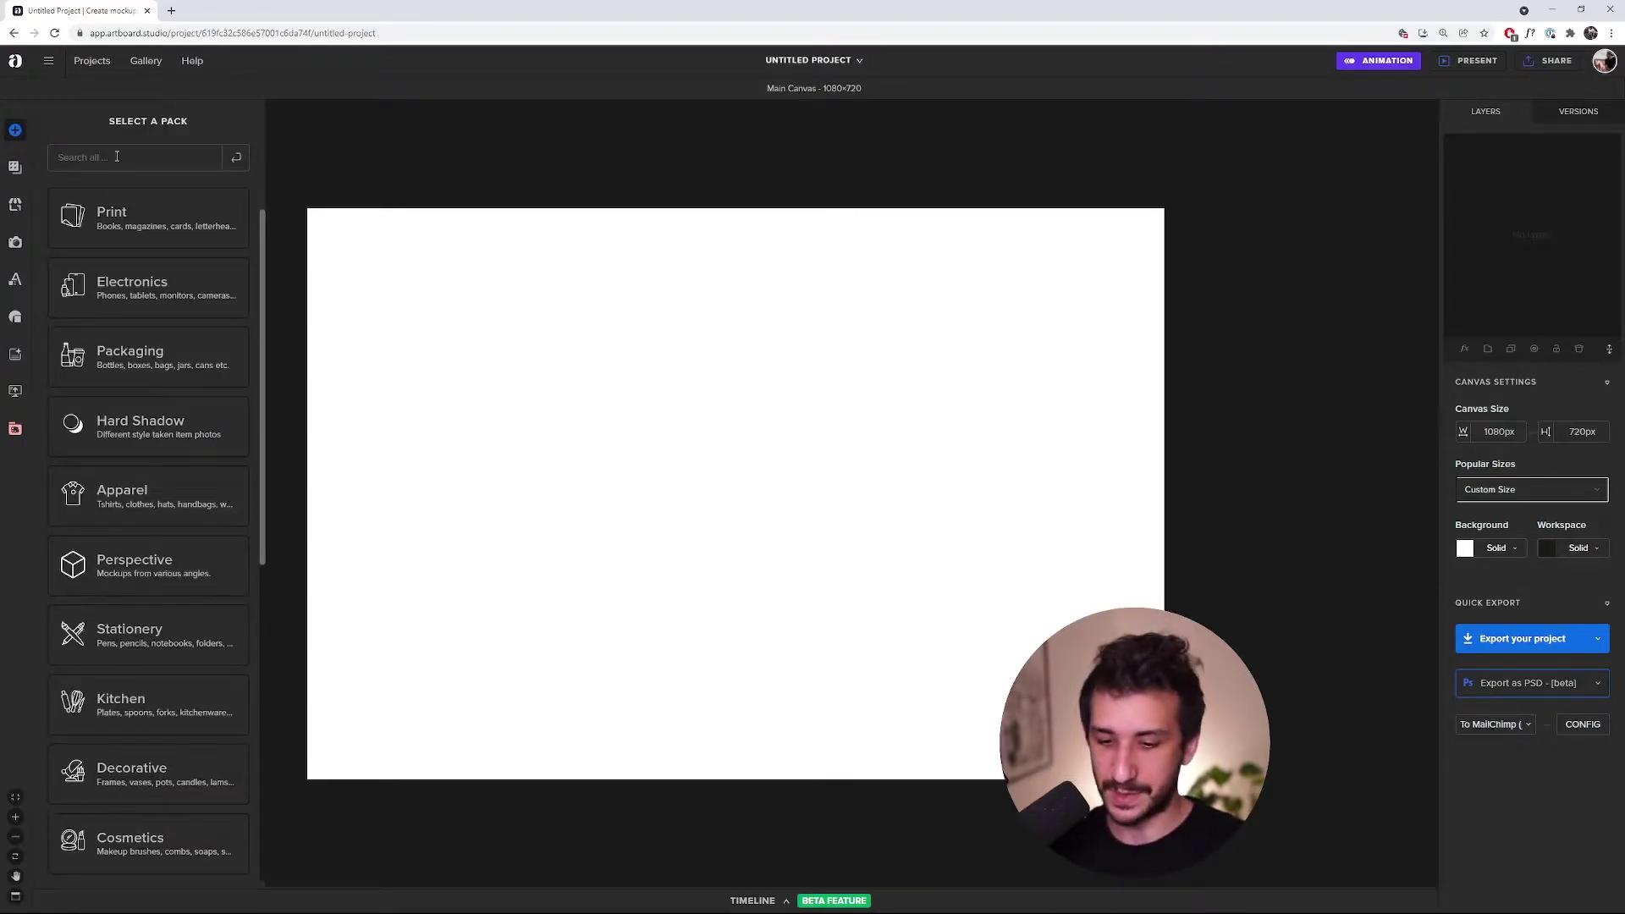
{"action": "type", "text": "shopping ba"}
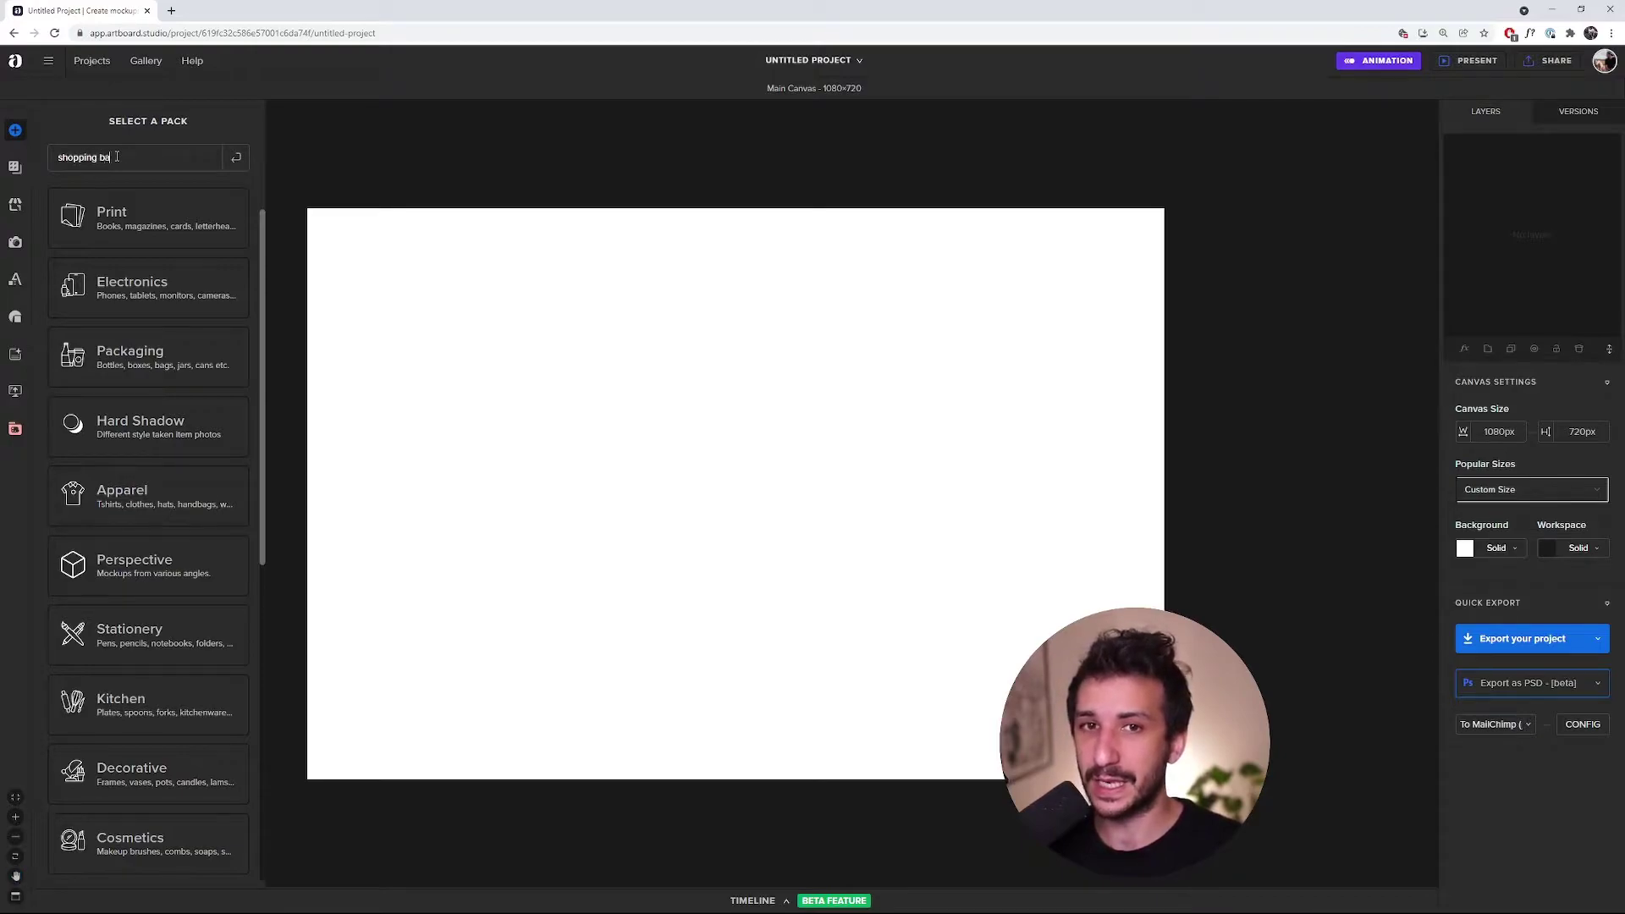
{"action": "type", "text": "g"}
{"action": "key", "text": "Return"}
{"action": "left_click", "coordinate": [207, 207]}
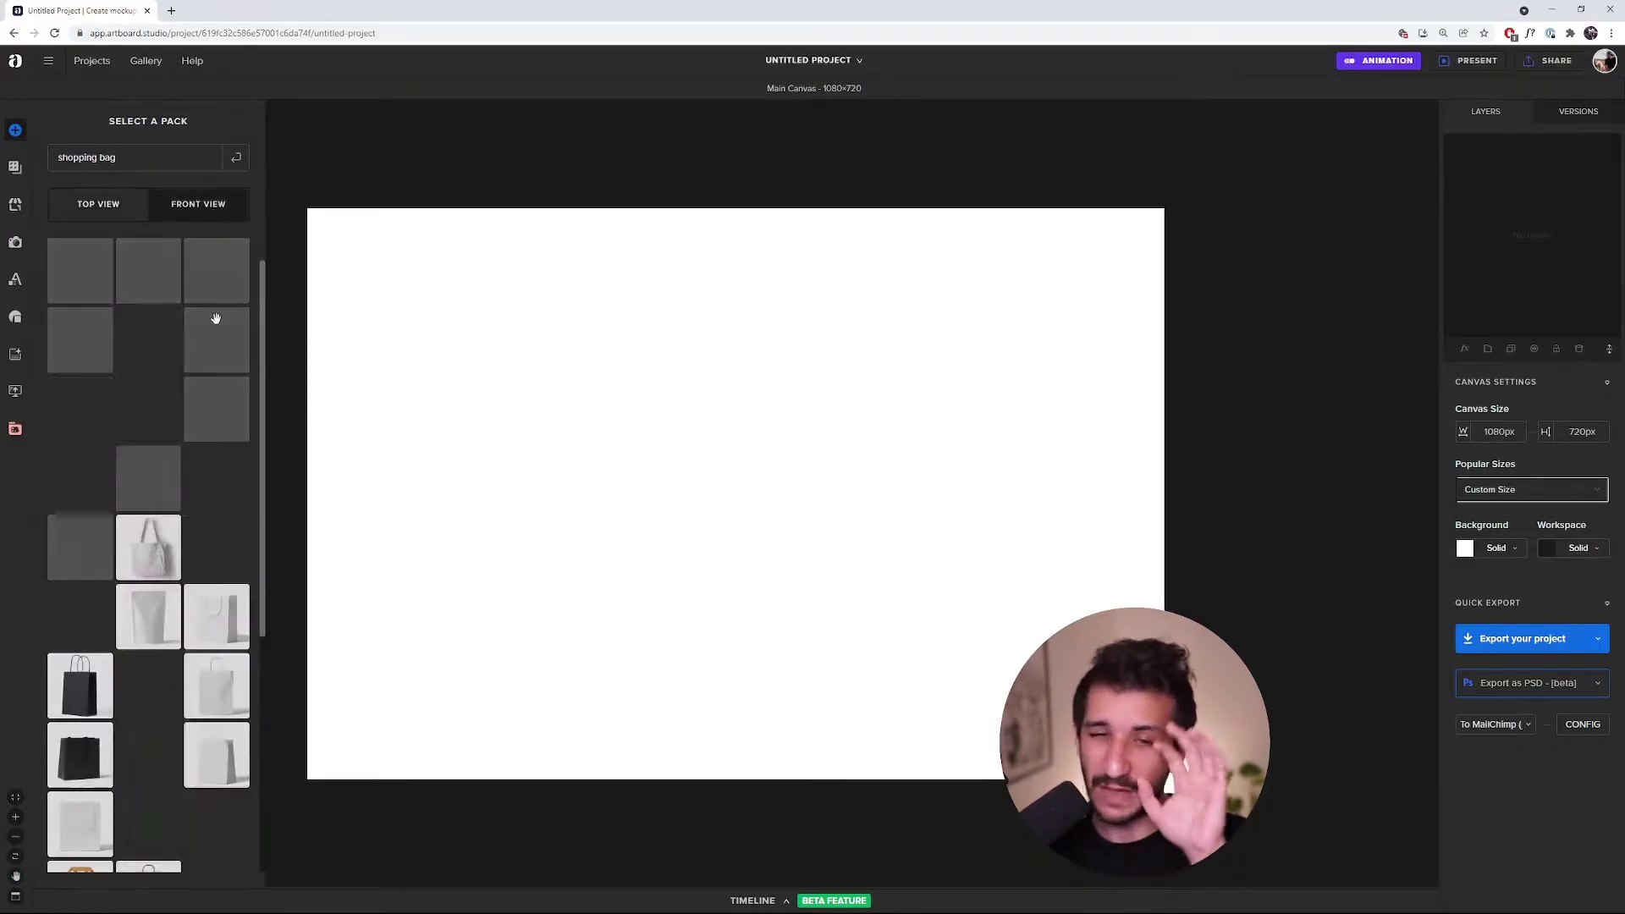
Place the black paper bag with ribbon handles on the canvas, enlarge it to 65% scale and position it at about X 661, Y 346.
{"action": "scroll", "coordinate": [169, 377], "scroll_direction": "down", "scroll_amount": 5}
{"action": "scroll", "coordinate": [169, 380], "scroll_direction": "down", "scroll_amount": 5}
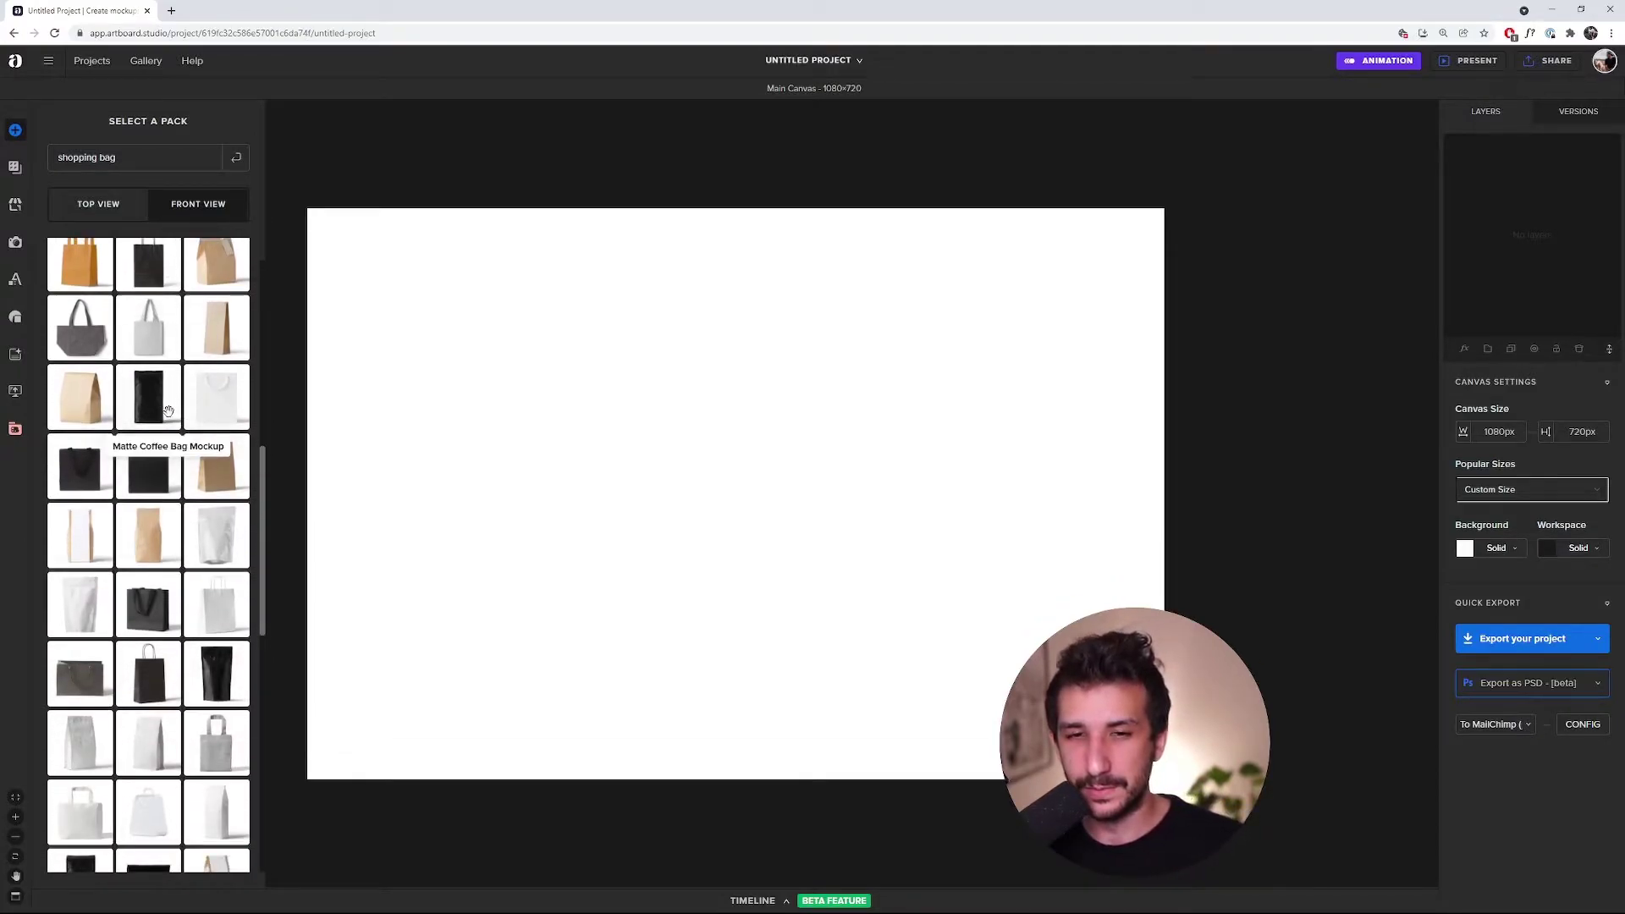
{"action": "left_click_drag", "start_coordinate": [151, 604], "coordinate": [771, 540]}
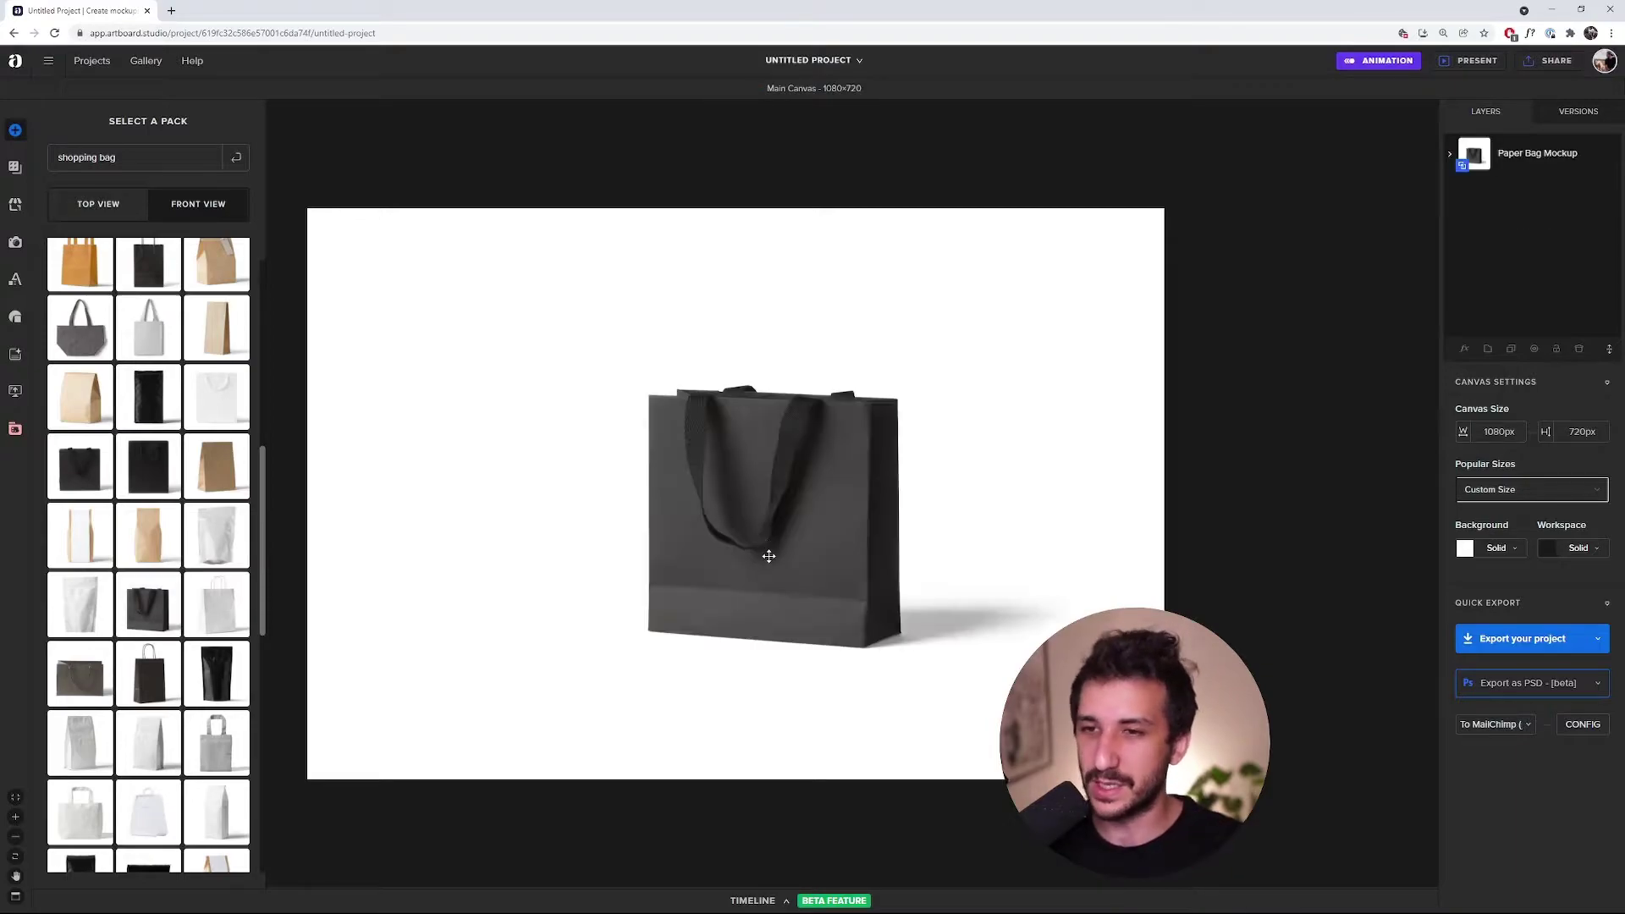
{"action": "left_click_drag", "start_coordinate": [889, 536], "coordinate": [820, 507]}
{"action": "left_click_drag", "start_coordinate": [1013, 358], "coordinate": [1115, 310]}
{"action": "left_click", "coordinate": [773, 245]}
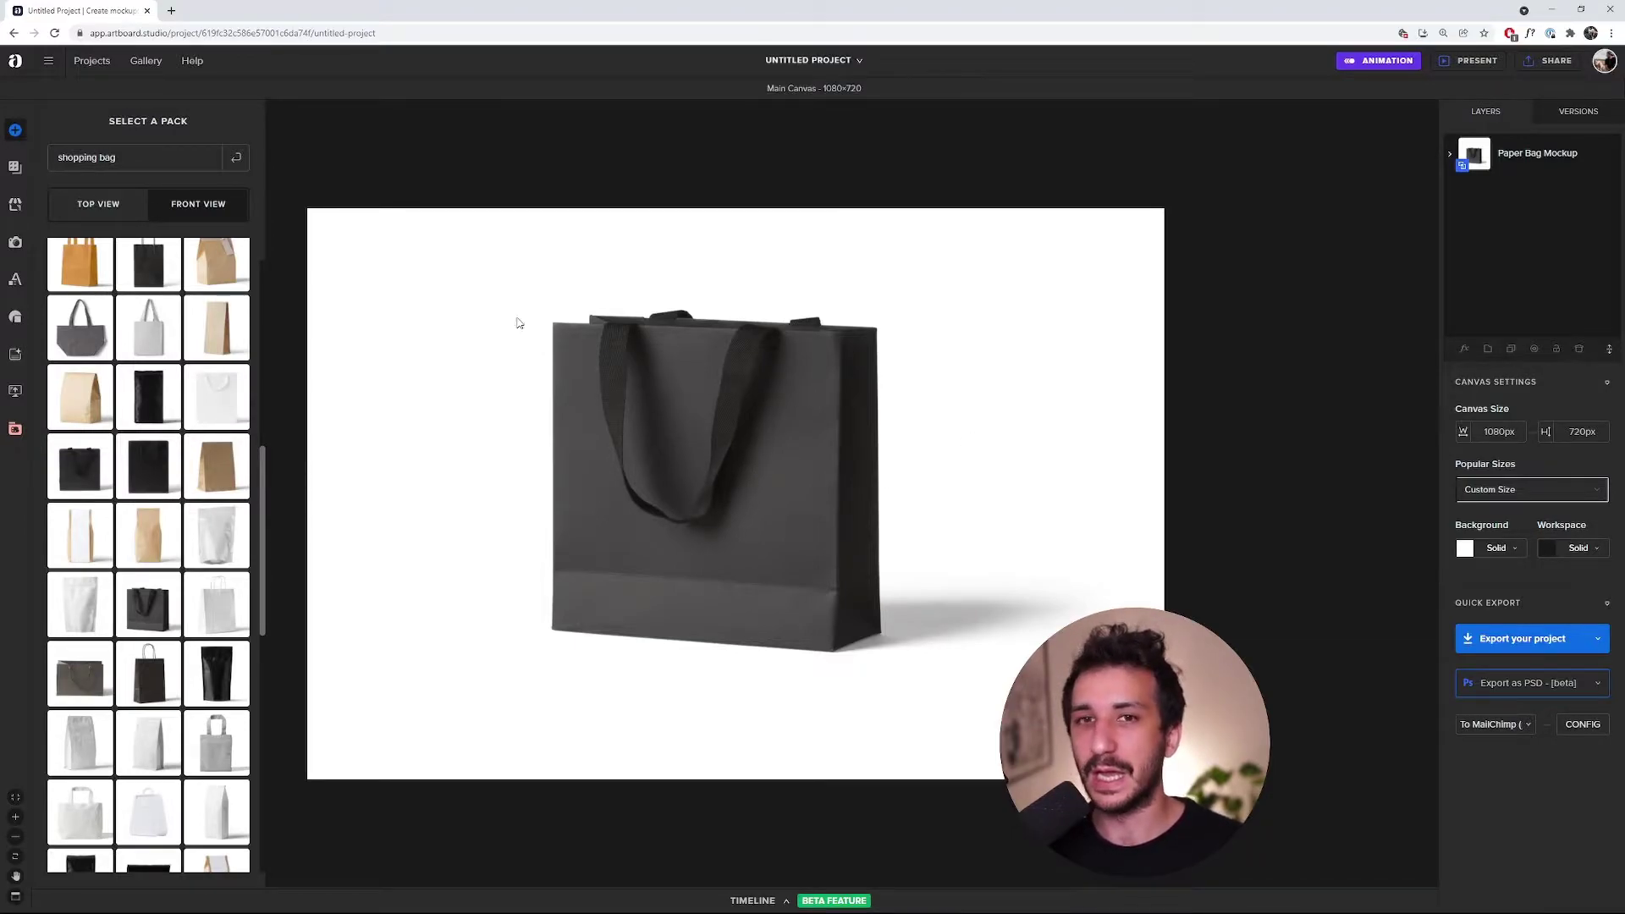
{"action": "key", "text": "Escape"}
Select the paper bag mockup and open its Replace Design artboard for editing.
{"action": "left_click", "coordinate": [835, 467]}
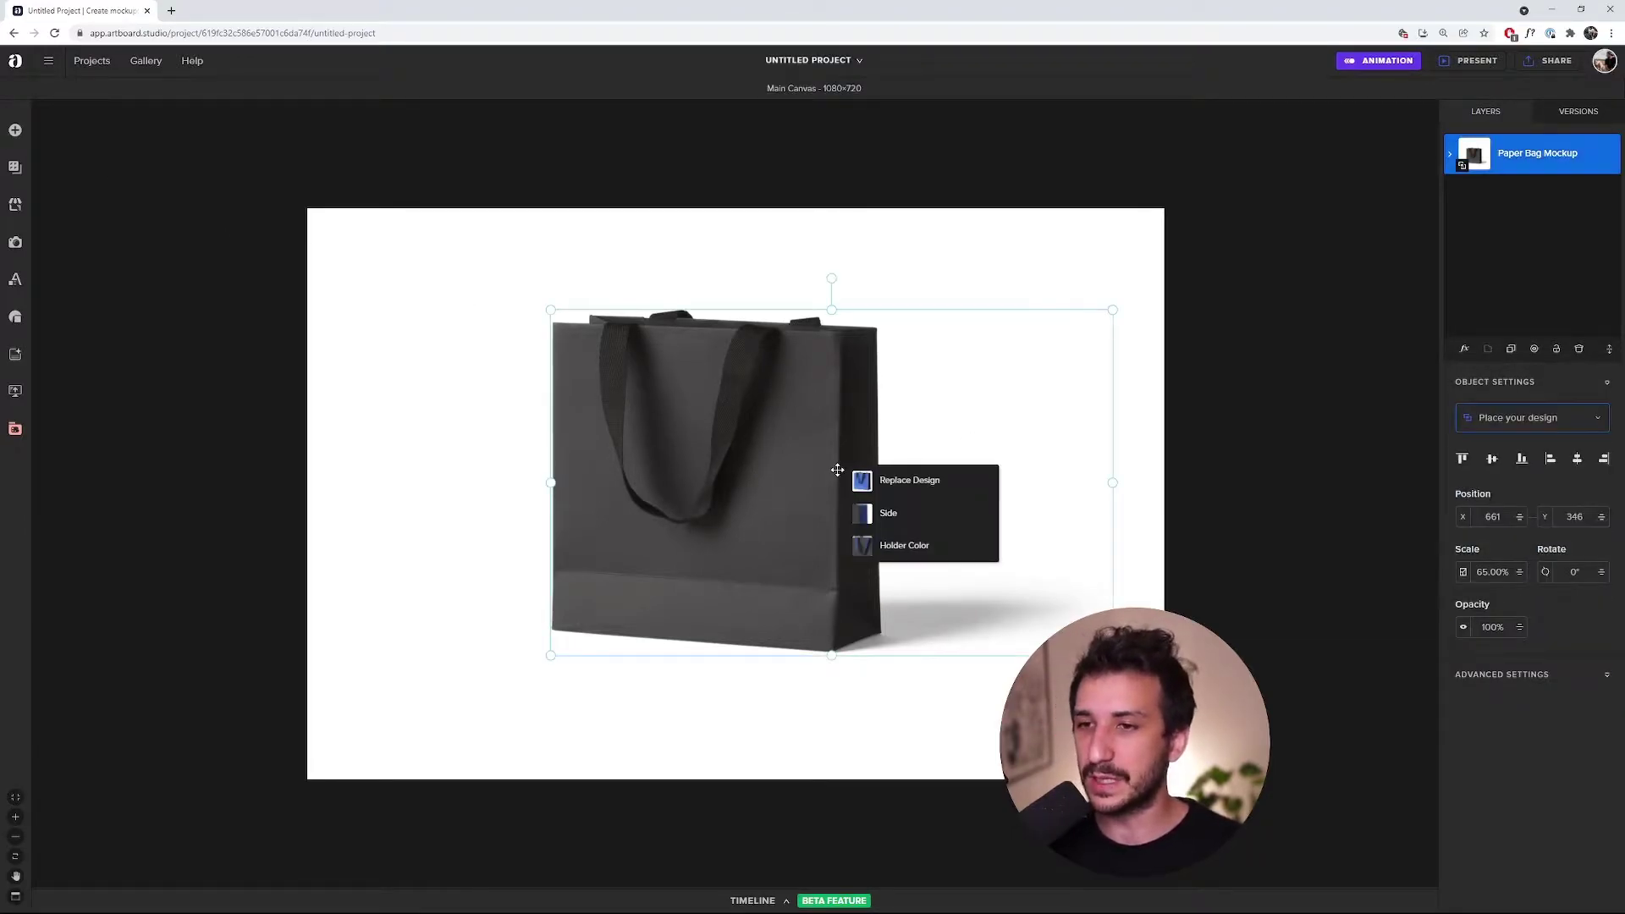
{"action": "left_click", "coordinate": [891, 529]}
{"action": "left_click", "coordinate": [778, 483]}
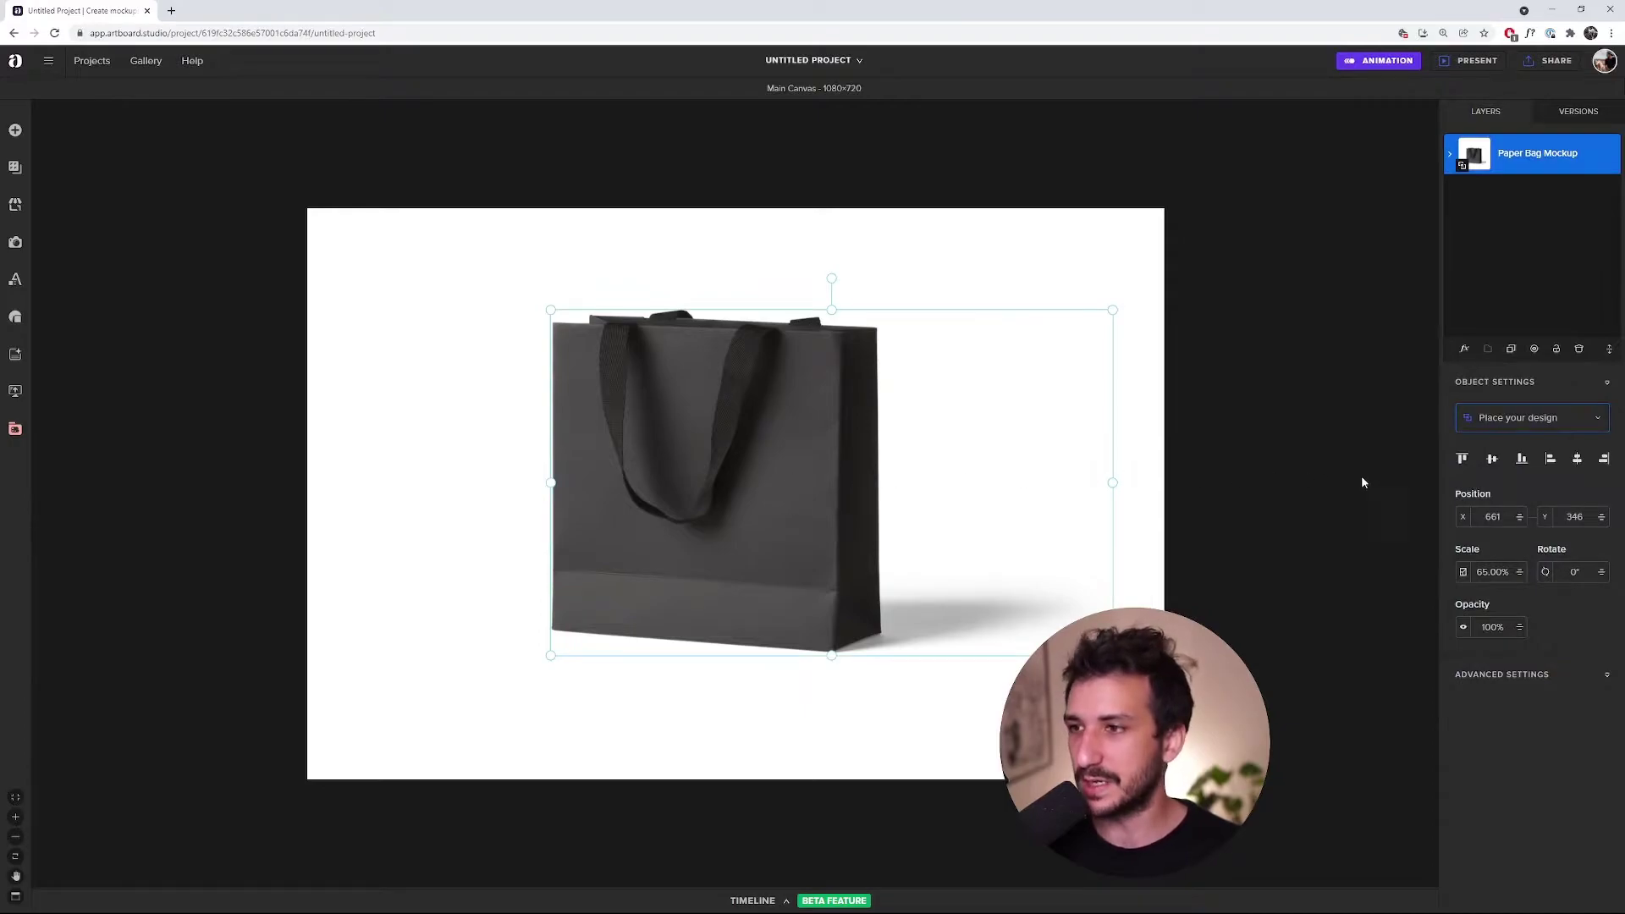
{"action": "left_click", "coordinate": [1532, 419]}
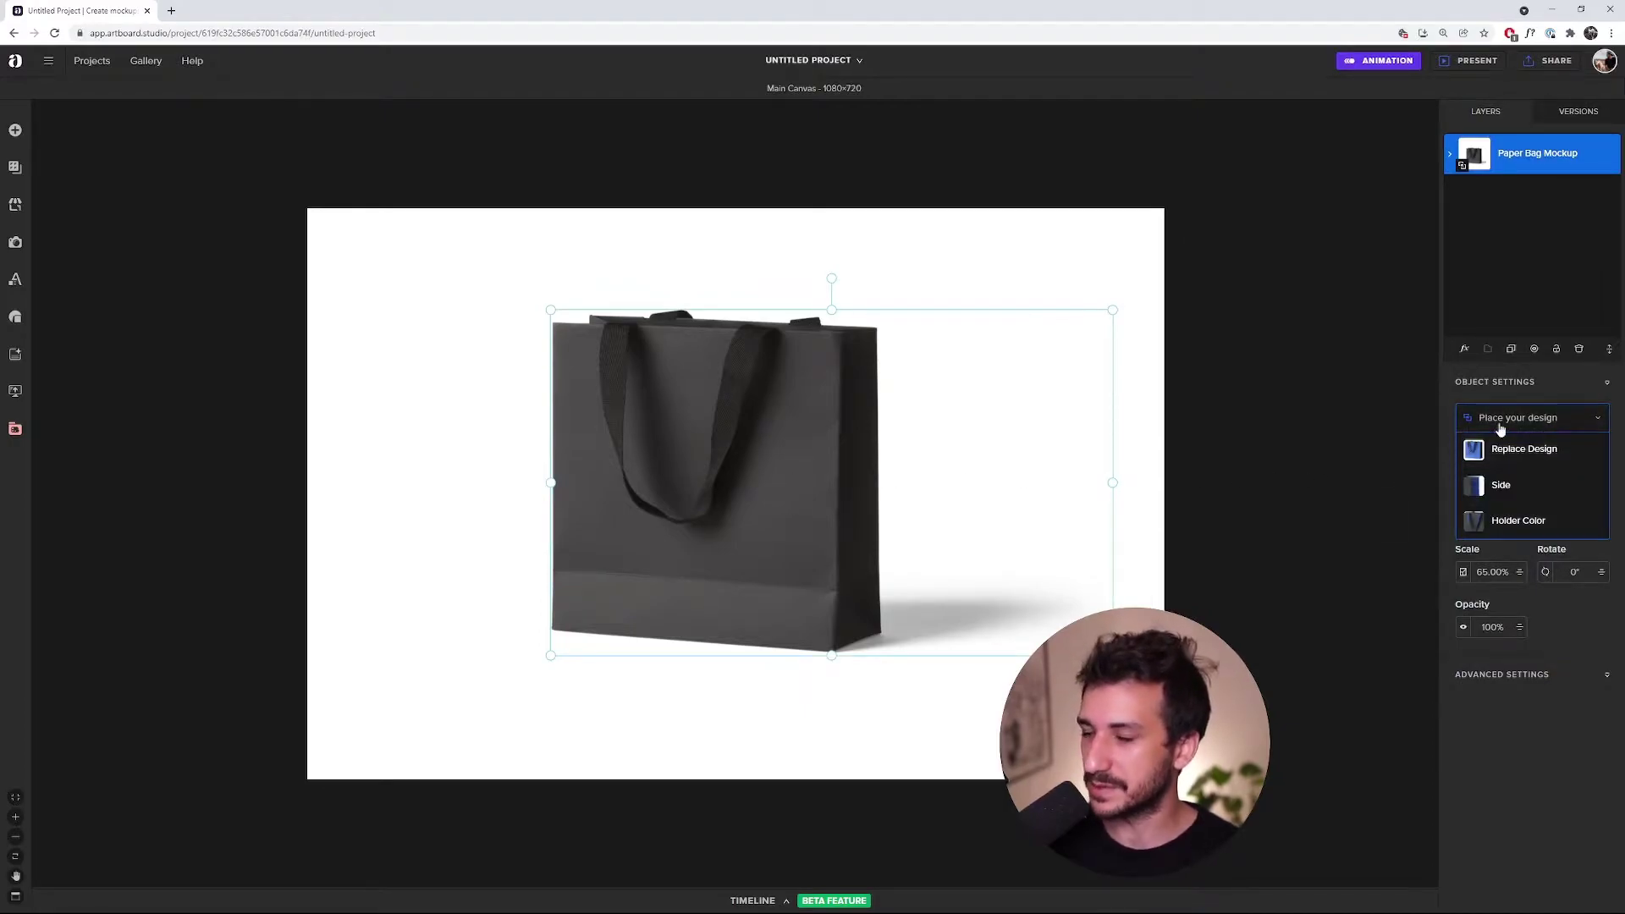
{"action": "left_click", "coordinate": [1515, 450]}
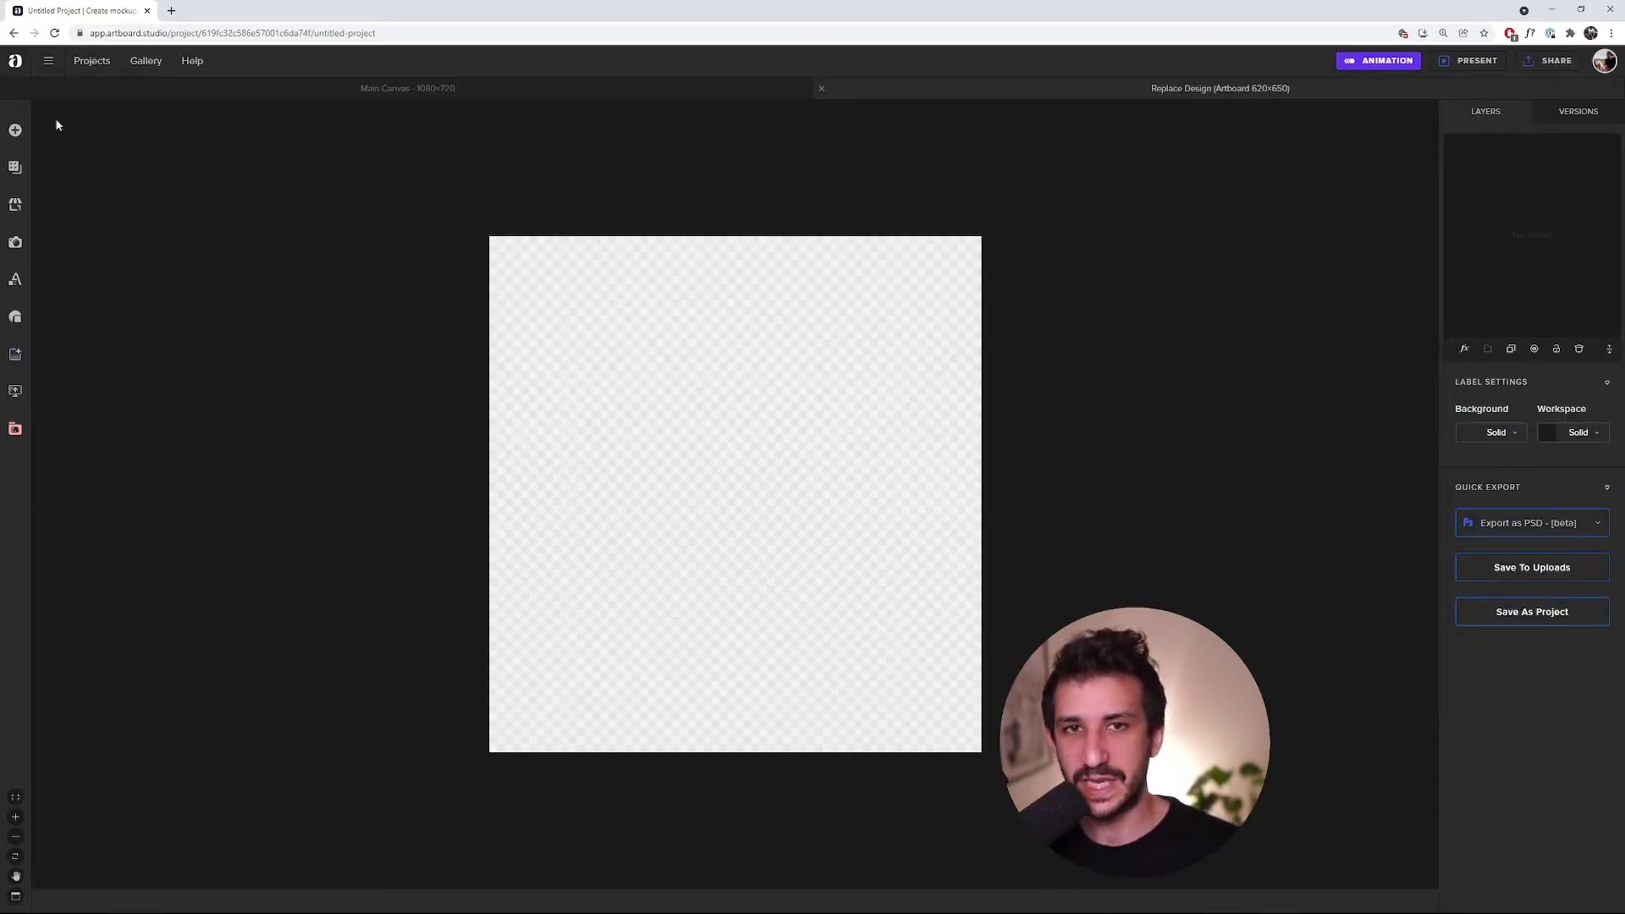
Place the uploaded "YOUR DESIGN COMES HERE" image on the Replace Design artboard and scale it to 26%, leaving a margin around it.
{"action": "left_click", "coordinate": [14, 393]}
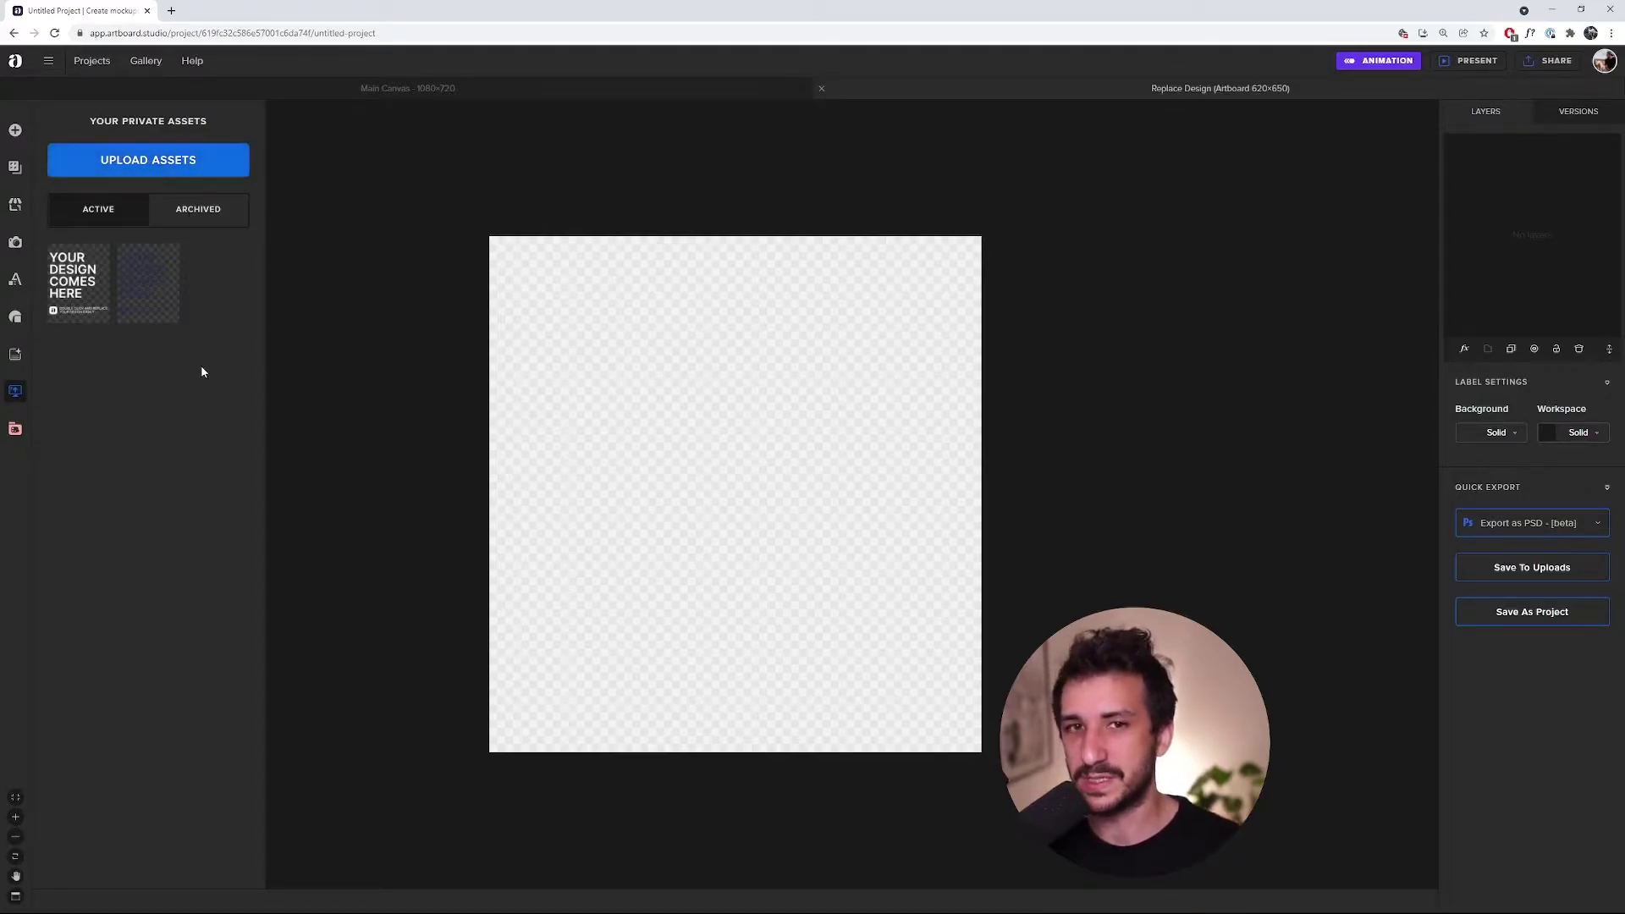
{"action": "left_click_drag", "start_coordinate": [74, 310], "coordinate": [728, 457]}
{"action": "left_click_drag", "start_coordinate": [500, 248], "coordinate": [547, 284]}
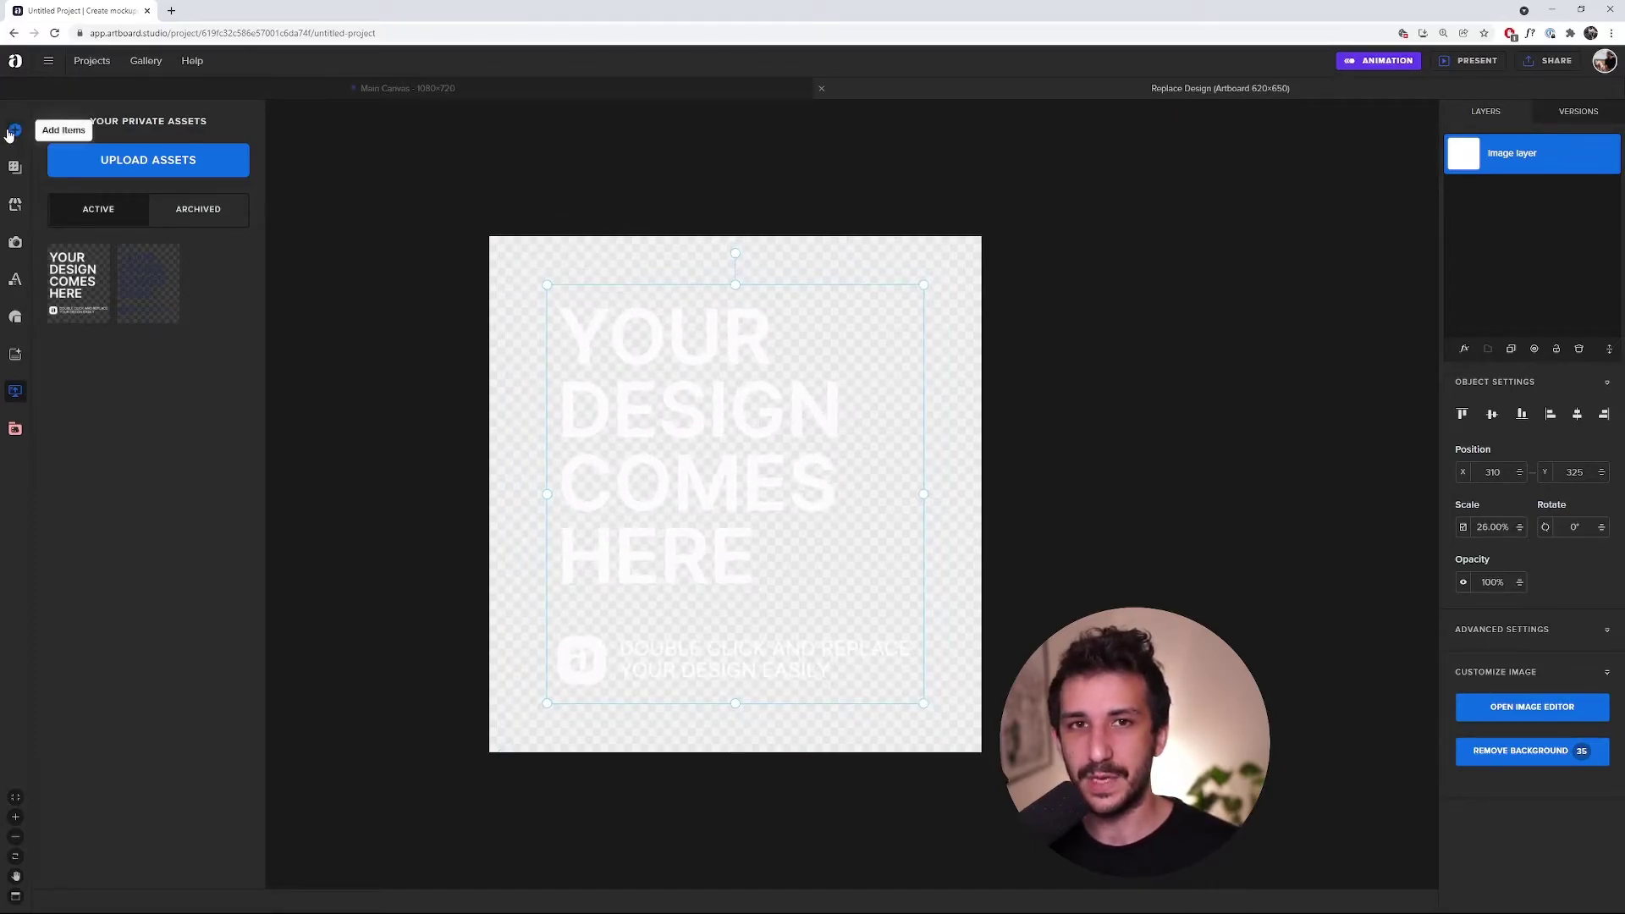
{"action": "left_click", "coordinate": [15, 391]}
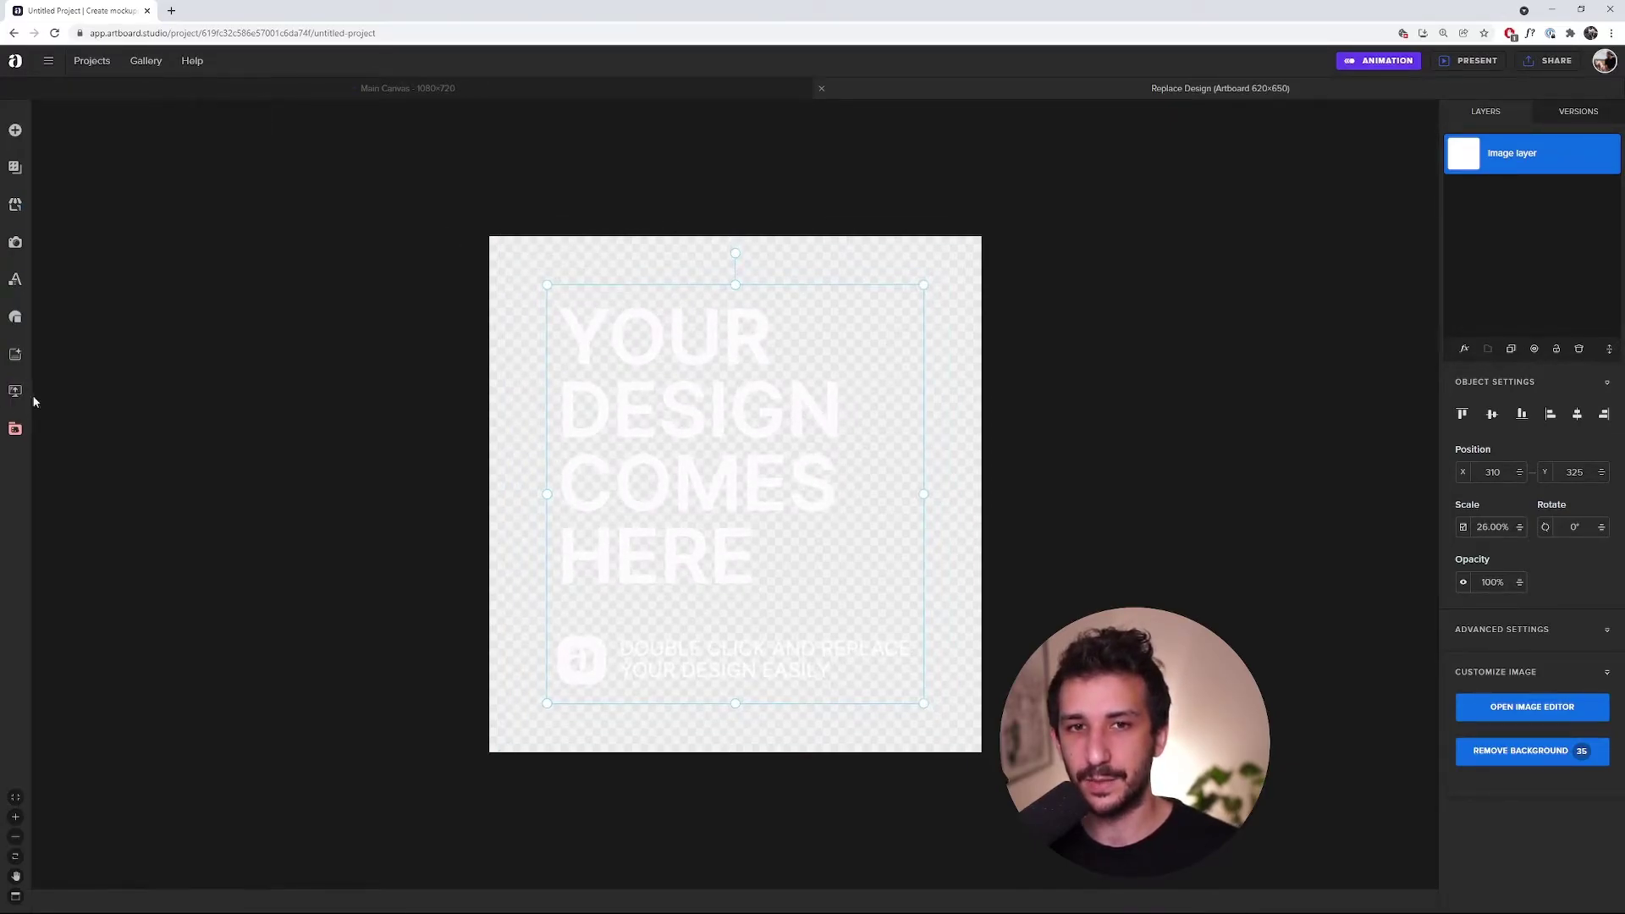
Detach the Replace Design artboard as a floating window beside the bag and move the design image to about X 279, Y 343.
{"action": "left_click", "coordinate": [558, 95]}
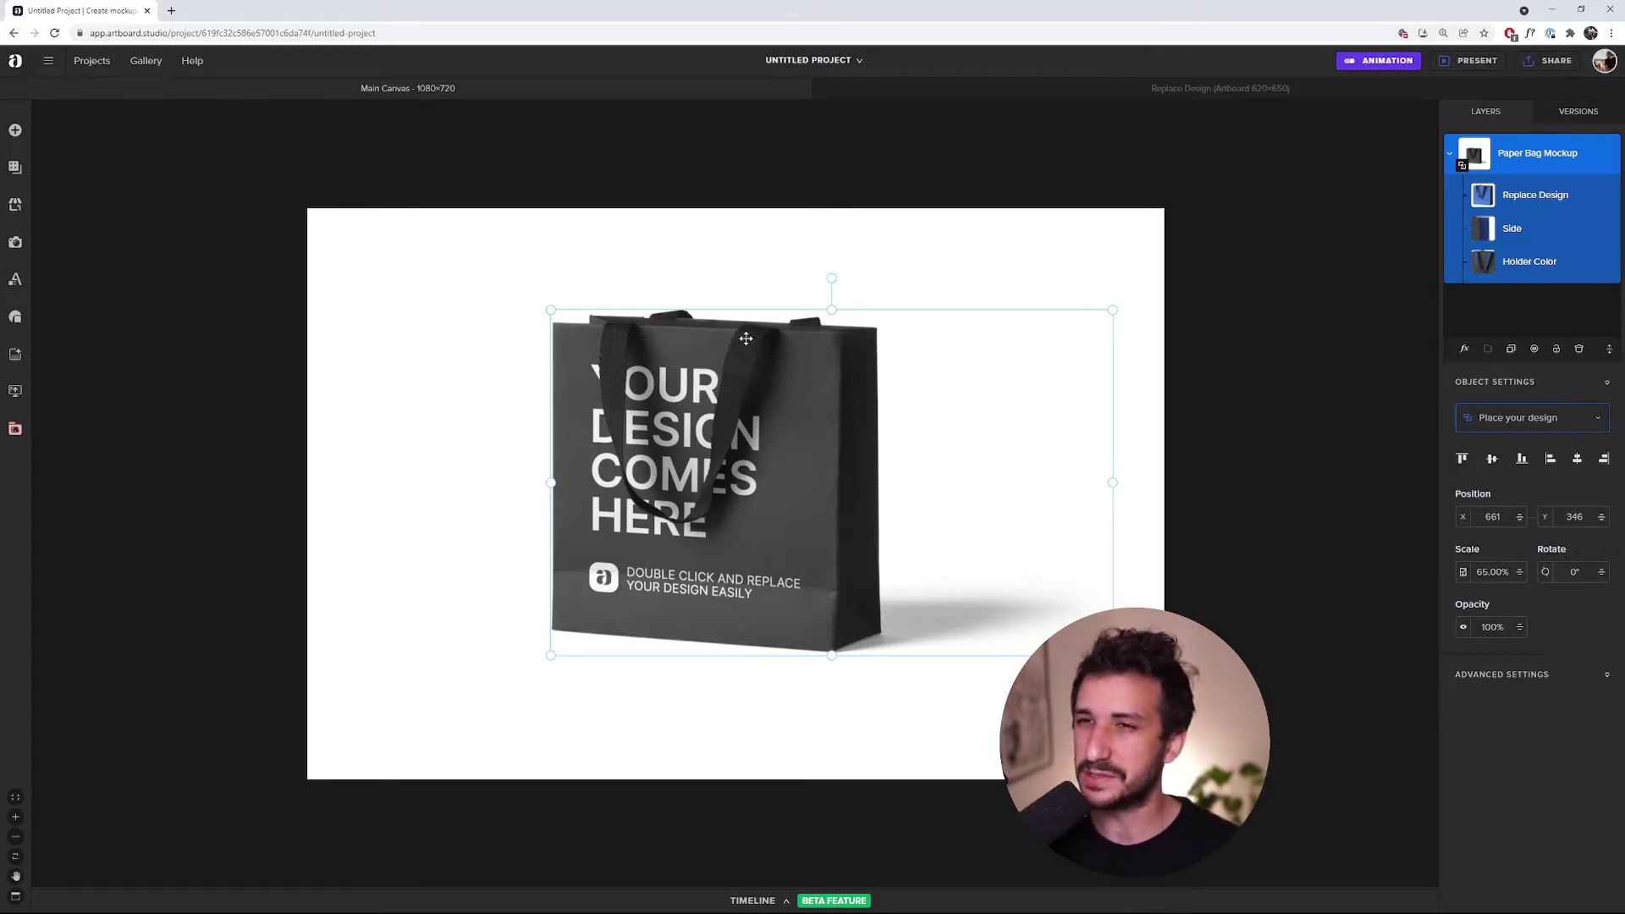
{"action": "left_click", "coordinate": [902, 94]}
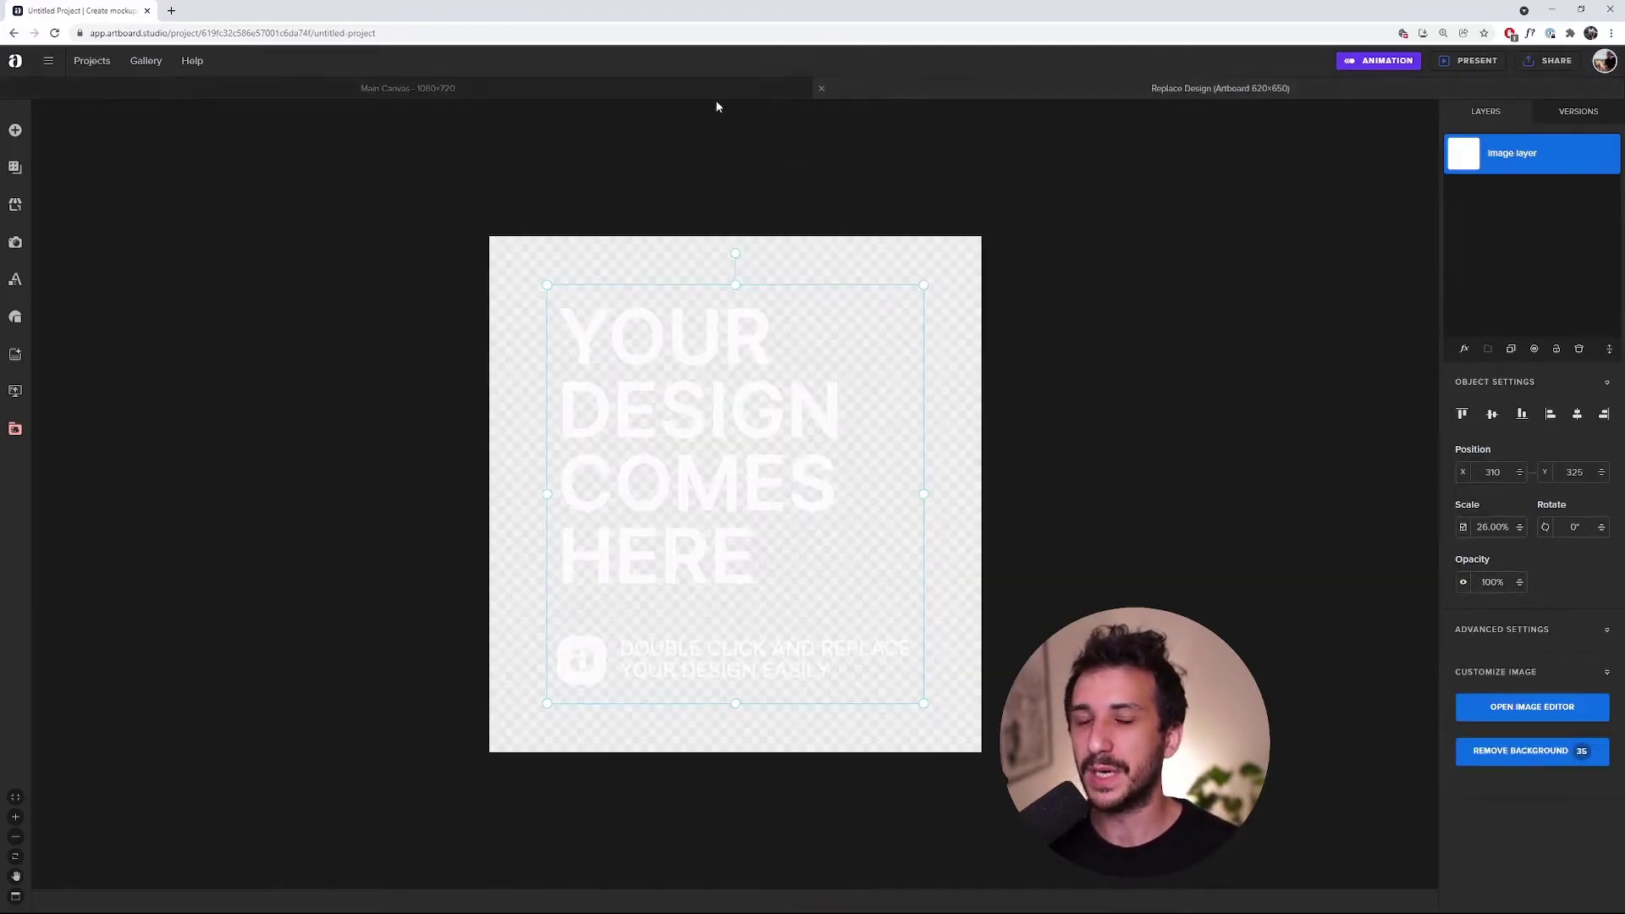
{"action": "left_click", "coordinate": [733, 101]}
{"action": "left_click", "coordinate": [893, 97]}
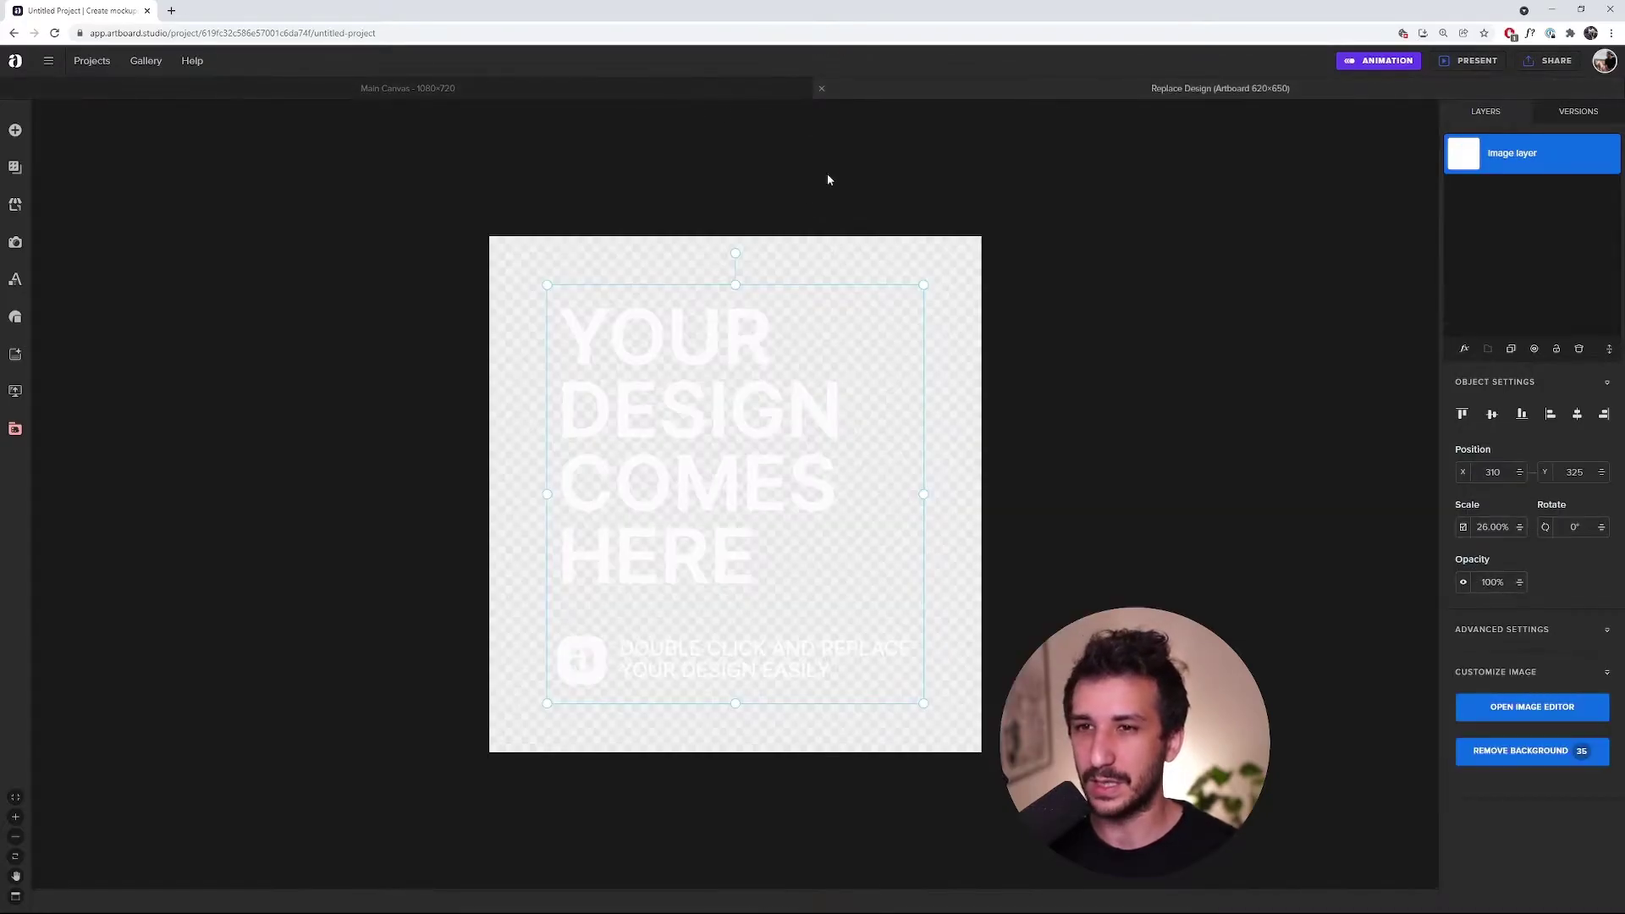
{"action": "left_click", "coordinate": [804, 98]}
{"action": "left_click_drag", "start_coordinate": [949, 91], "coordinate": [964, 176]}
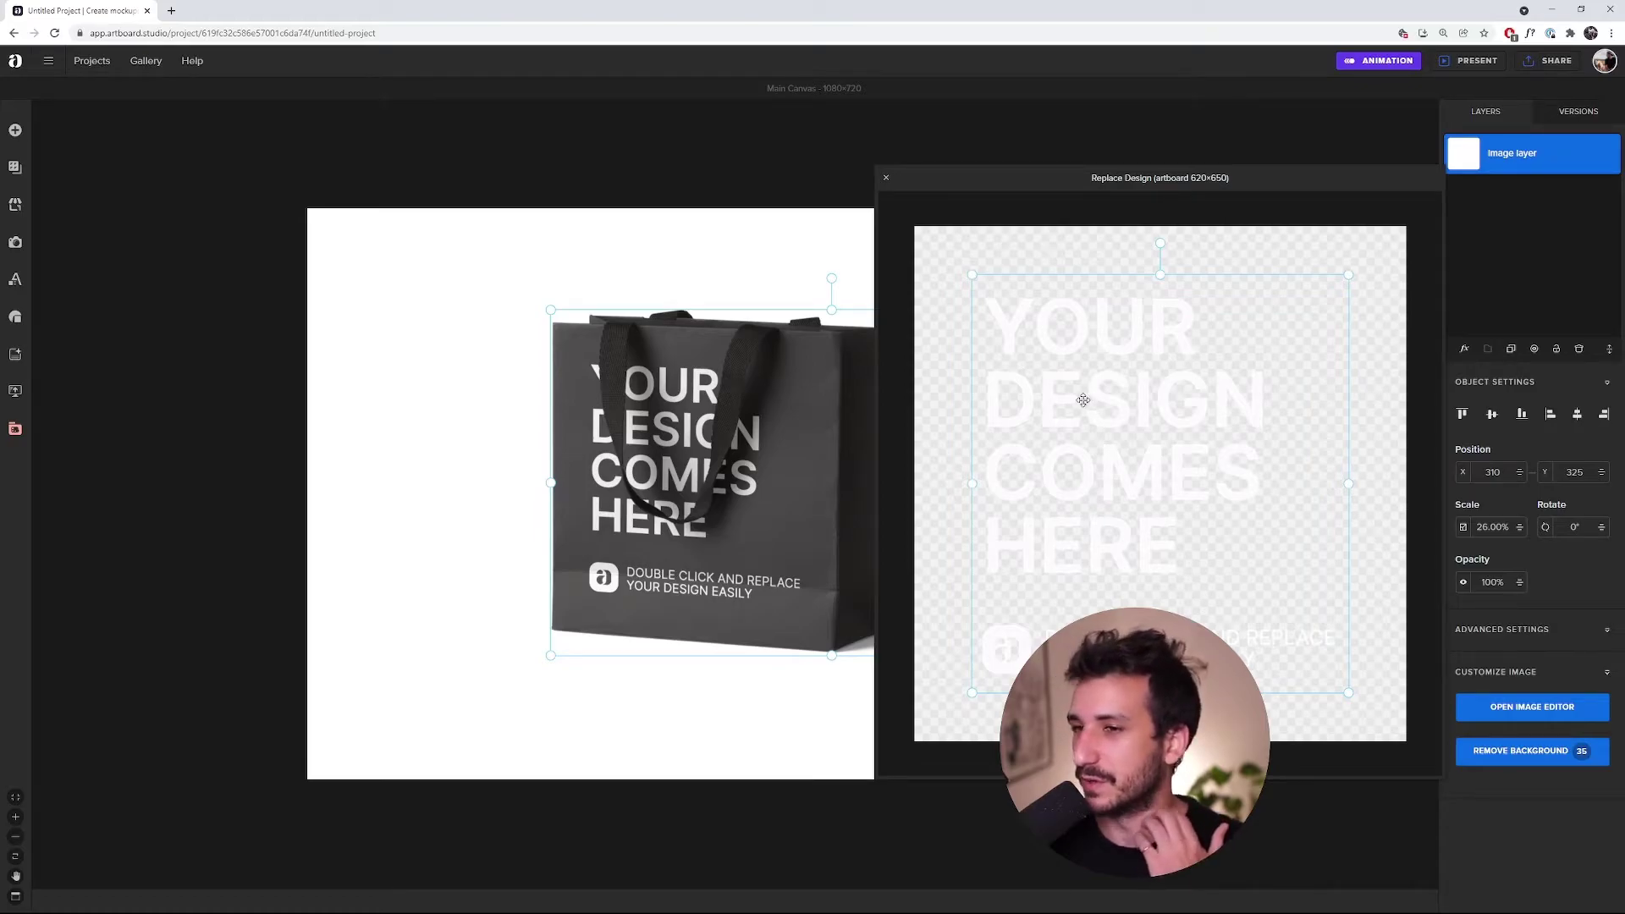
{"action": "left_click_drag", "start_coordinate": [1001, 310], "coordinate": [1152, 450]}
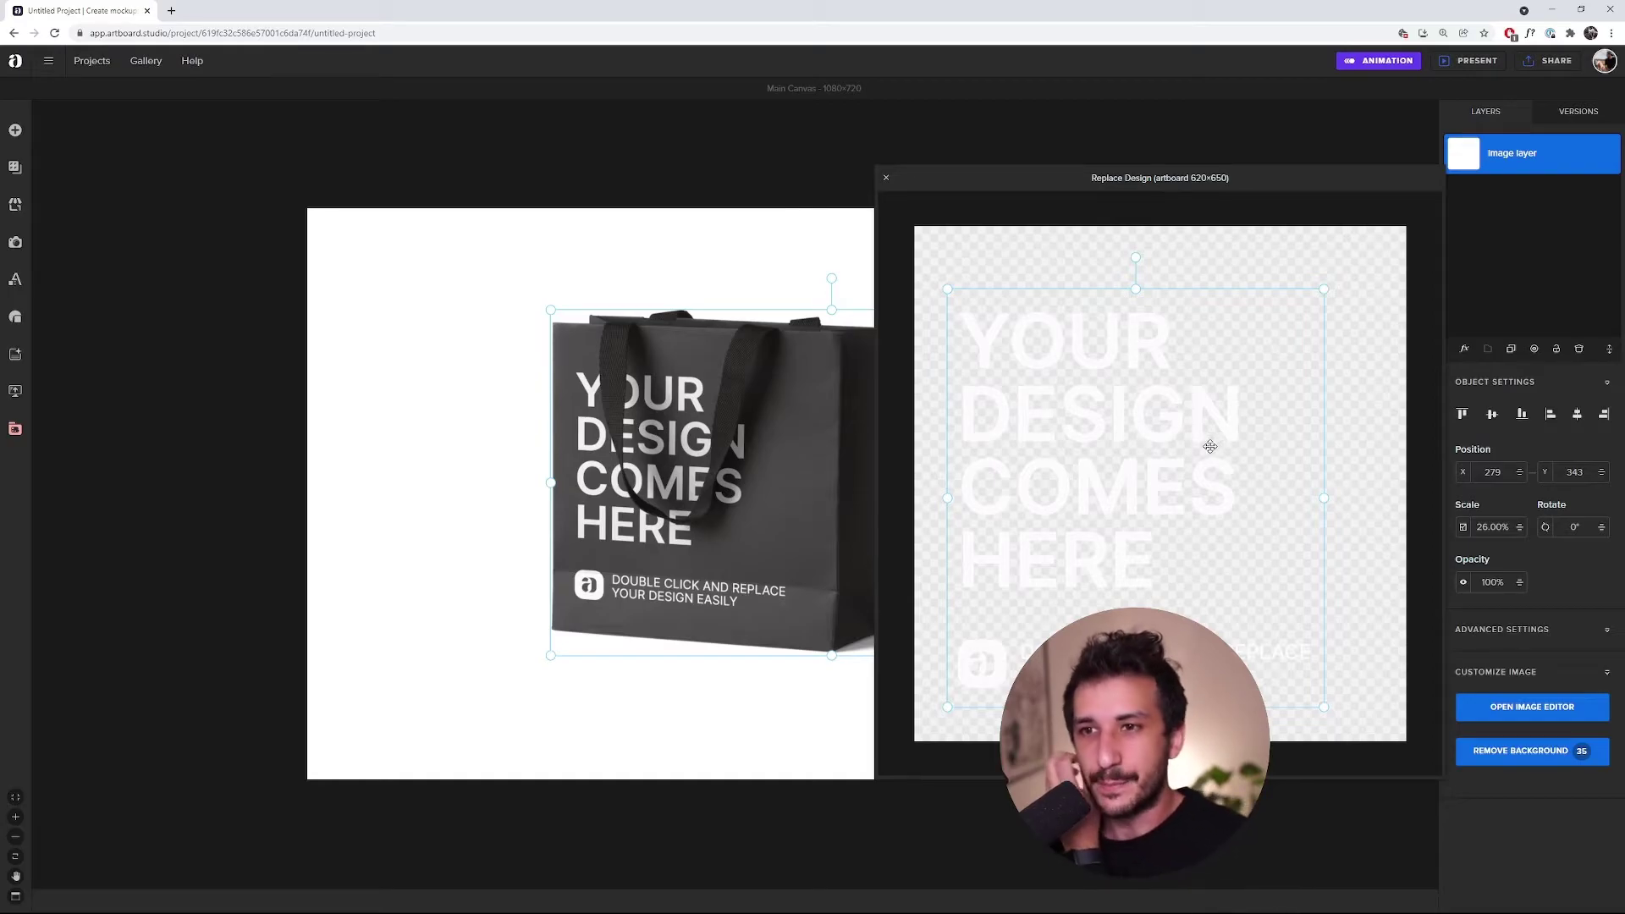
Set the Replace Design artboard's background to fully opaque blue-violet 5860A8 and close the artboard.
{"action": "left_click", "coordinate": [1106, 280]}
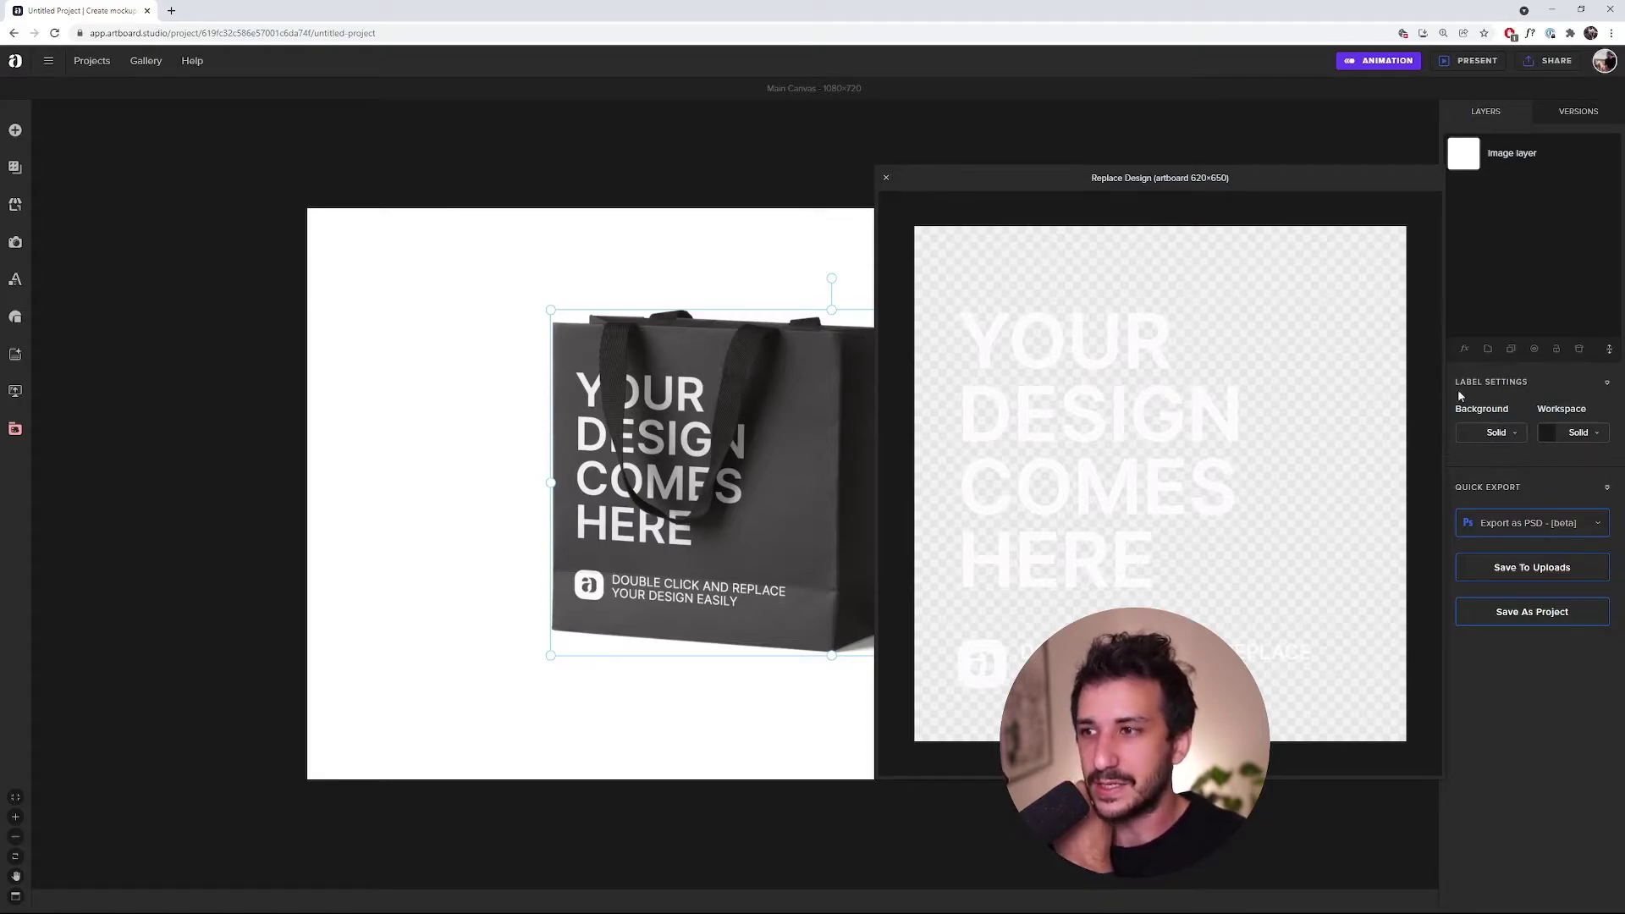
{"action": "left_click", "coordinate": [1504, 438]}
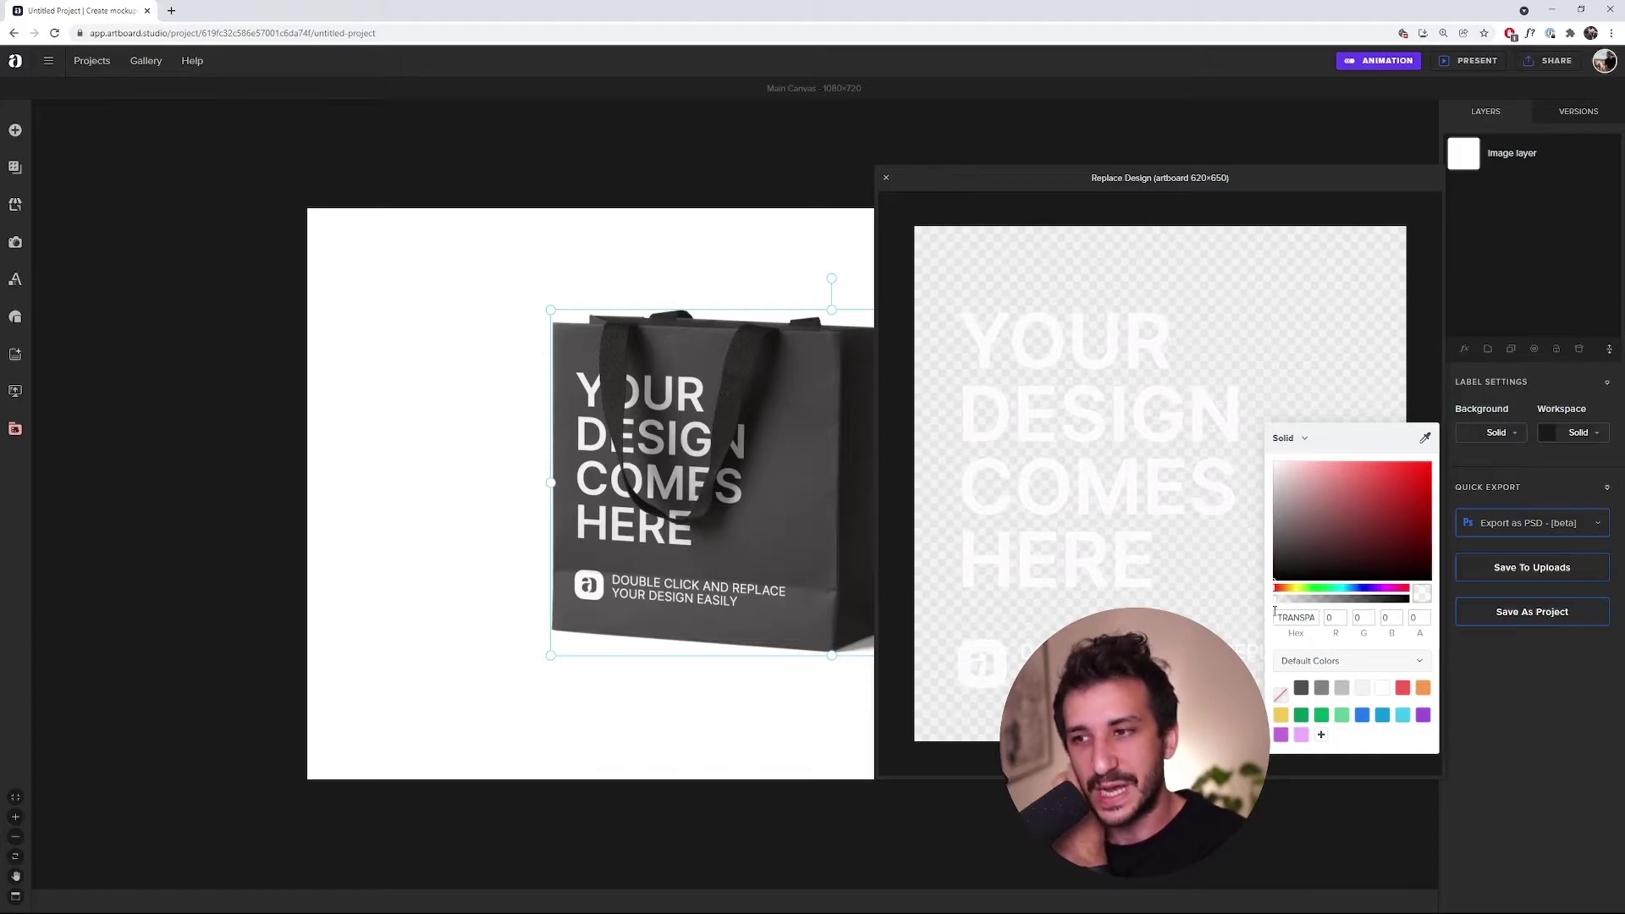
{"action": "left_click_drag", "start_coordinate": [1286, 602], "coordinate": [1414, 602]}
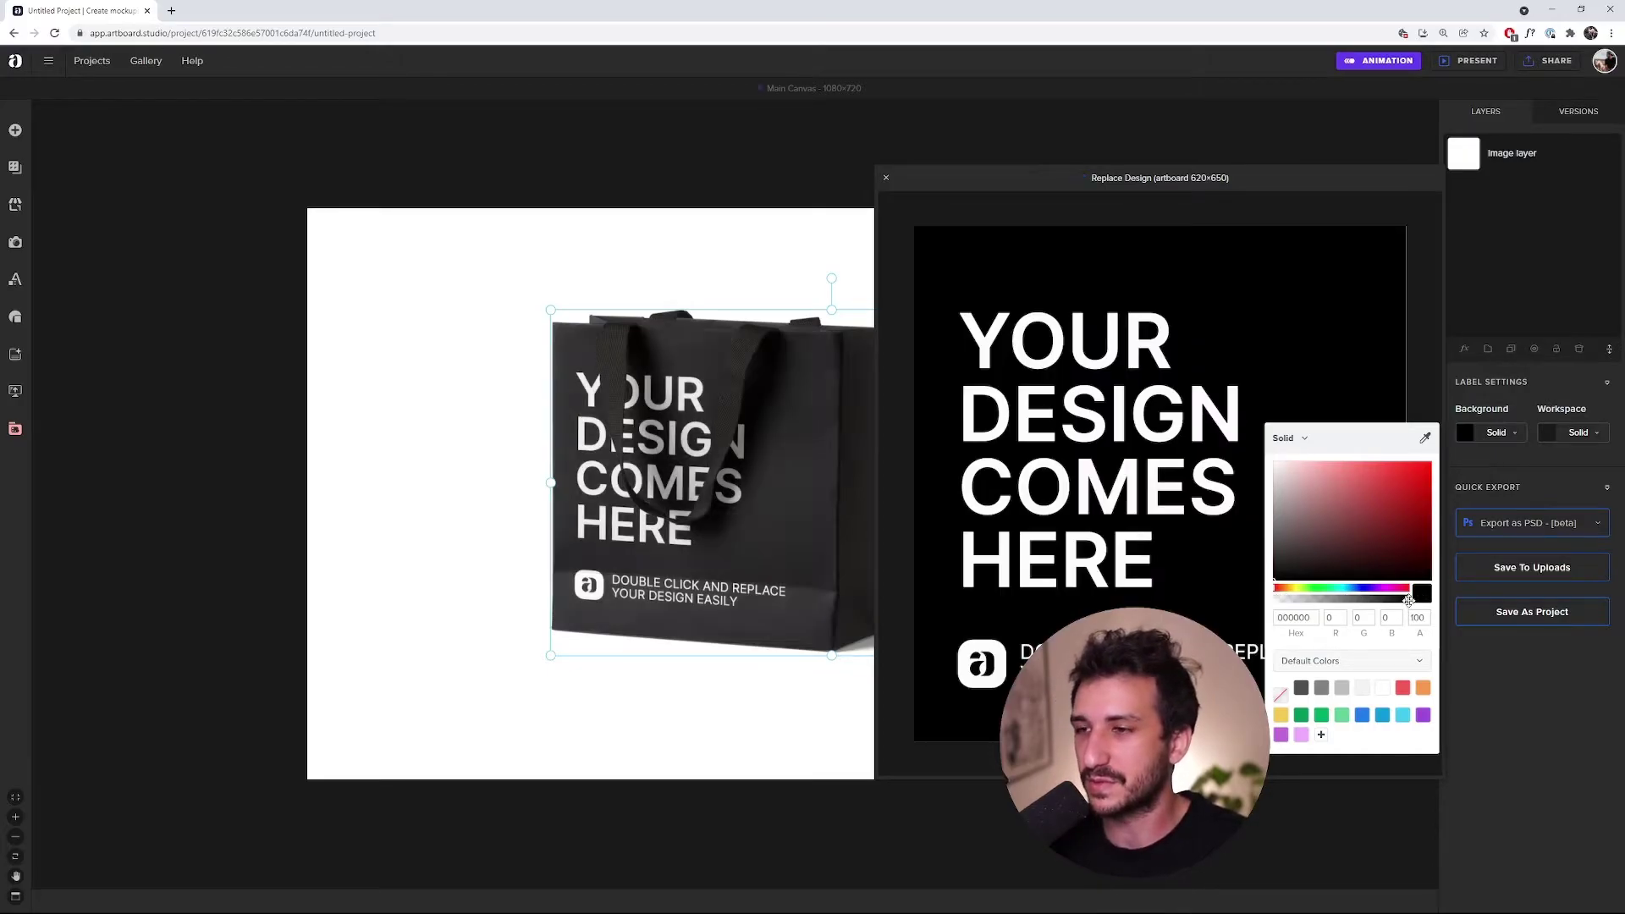
{"action": "left_click", "coordinate": [1360, 587]}
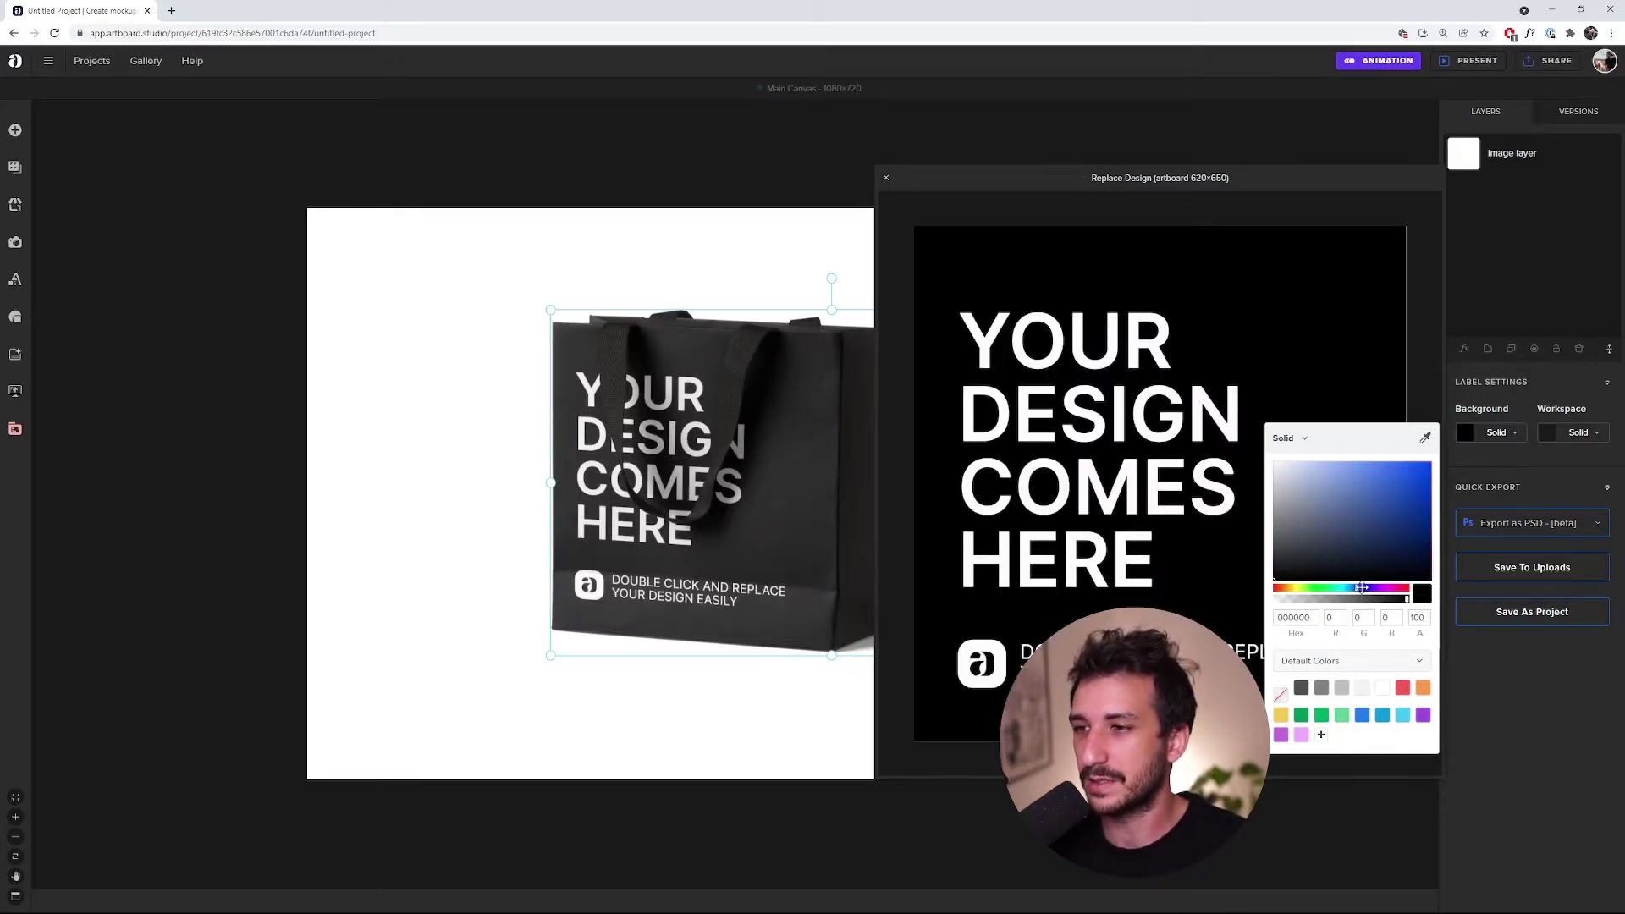
{"action": "left_click", "coordinate": [1350, 493]}
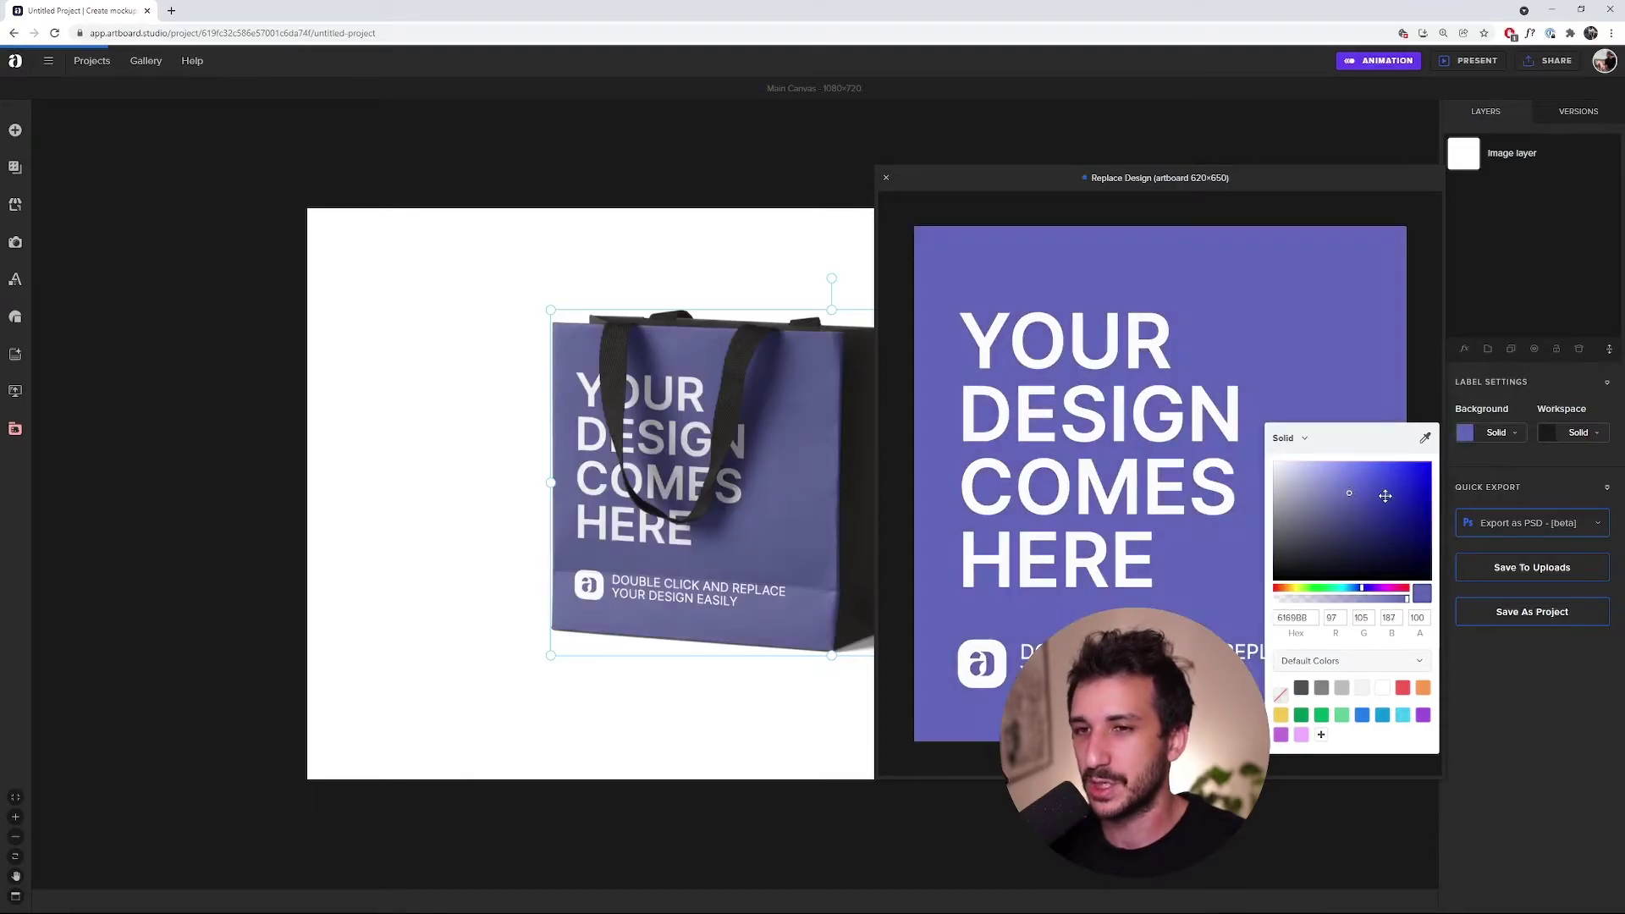
{"action": "left_click", "coordinate": [1361, 490]}
{"action": "left_click", "coordinate": [1367, 587]}
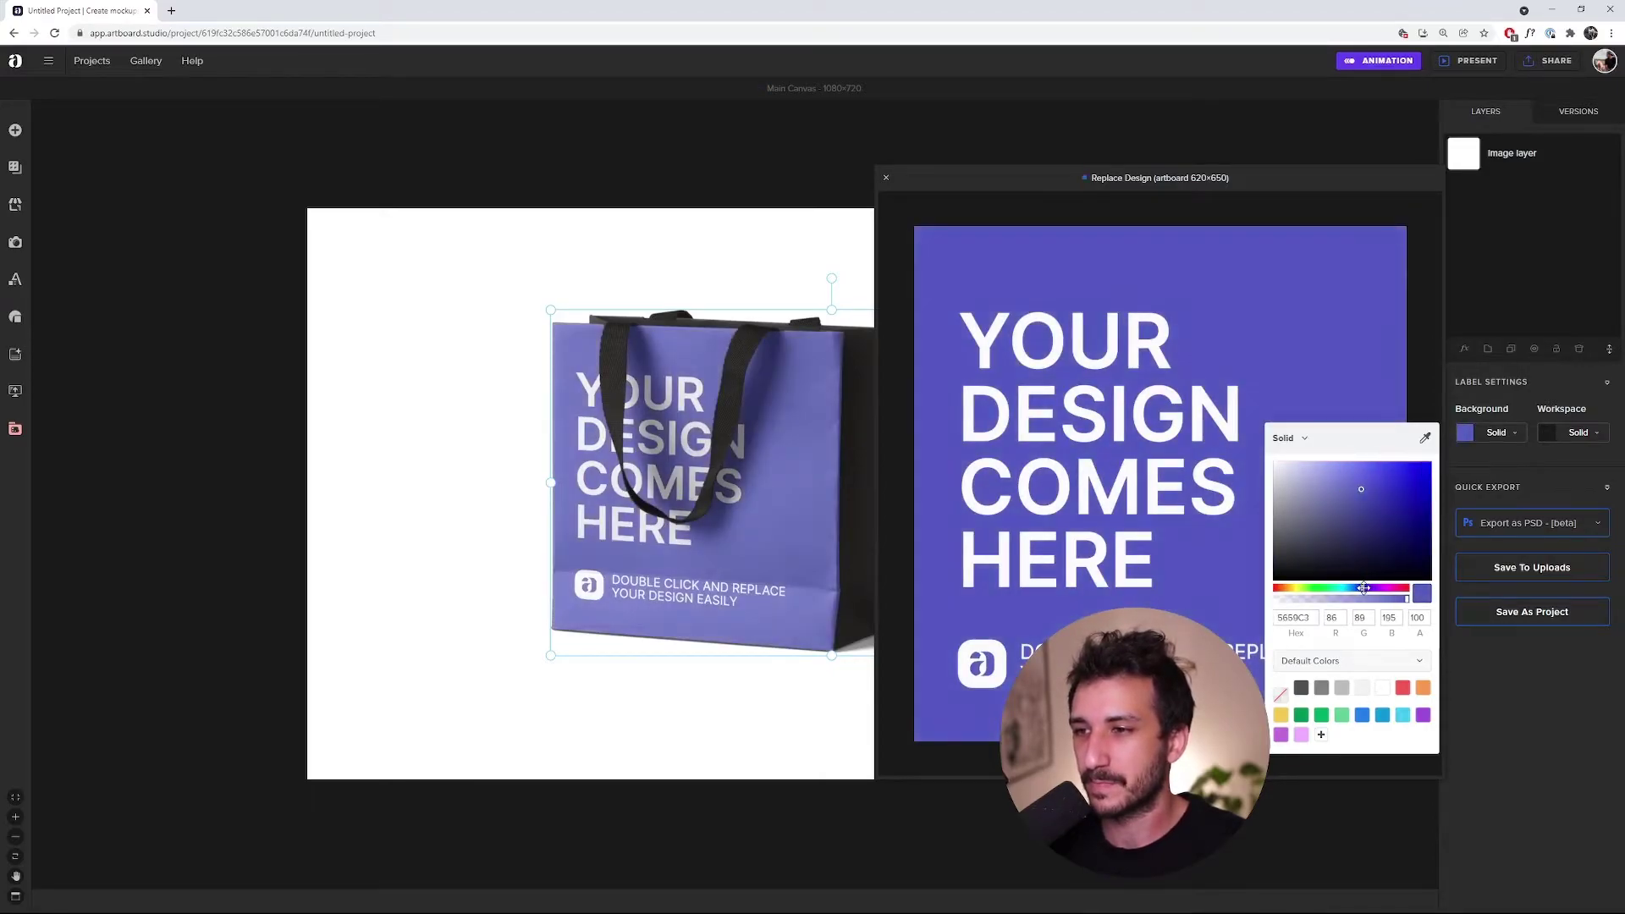
{"action": "left_click", "coordinate": [1357, 590]}
{"action": "left_click", "coordinate": [1348, 504]}
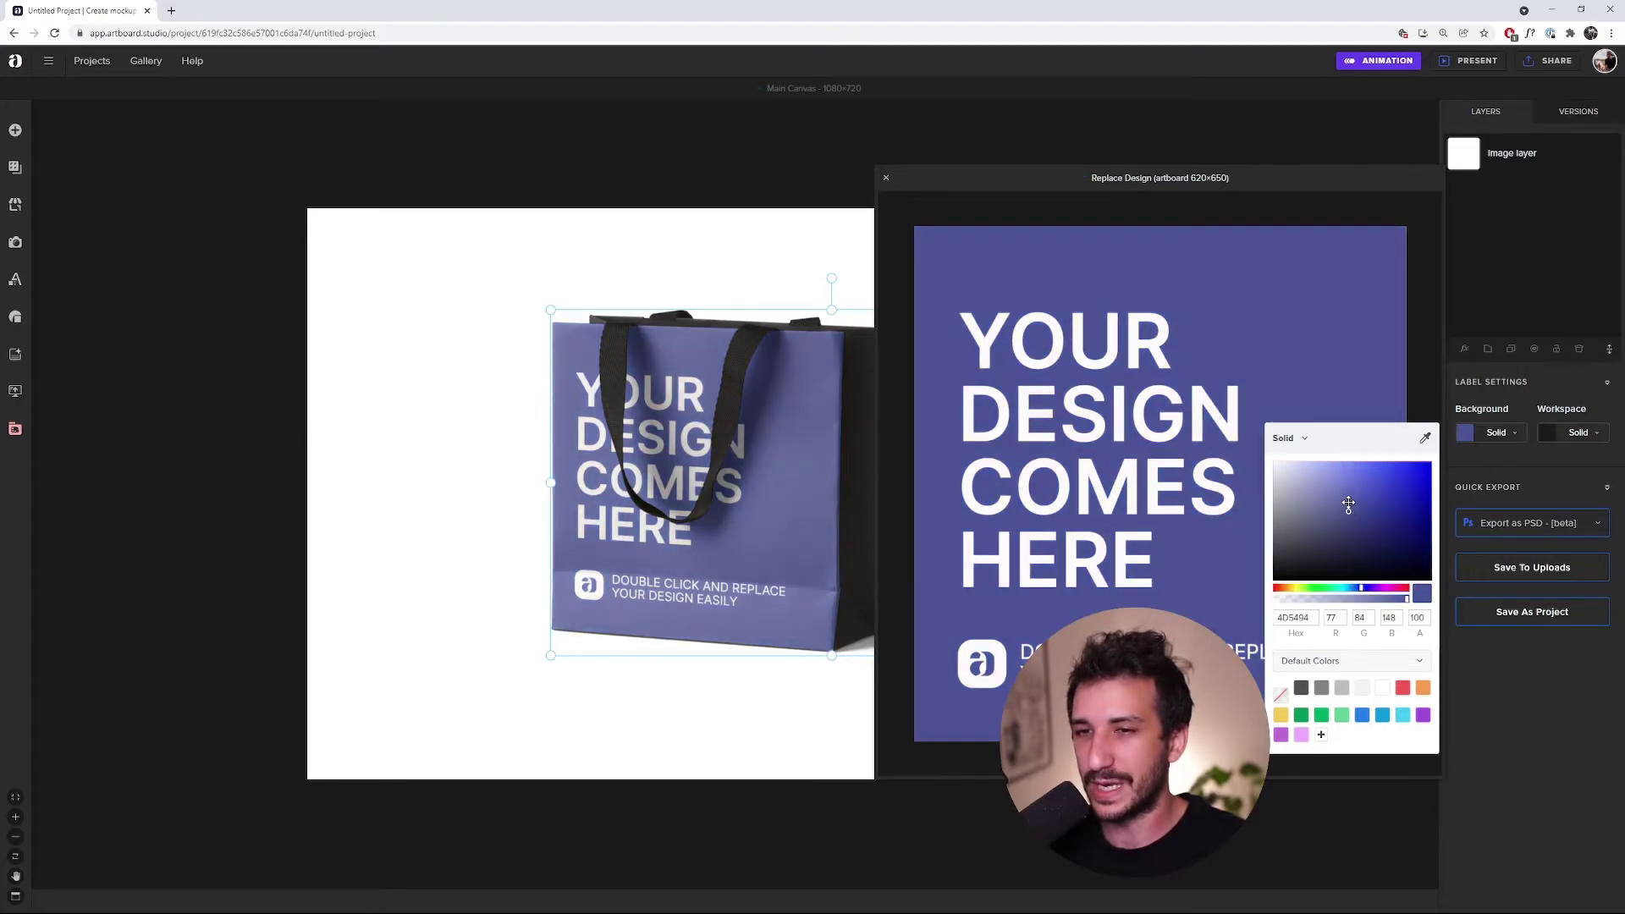
{"action": "left_click", "coordinate": [1345, 505]}
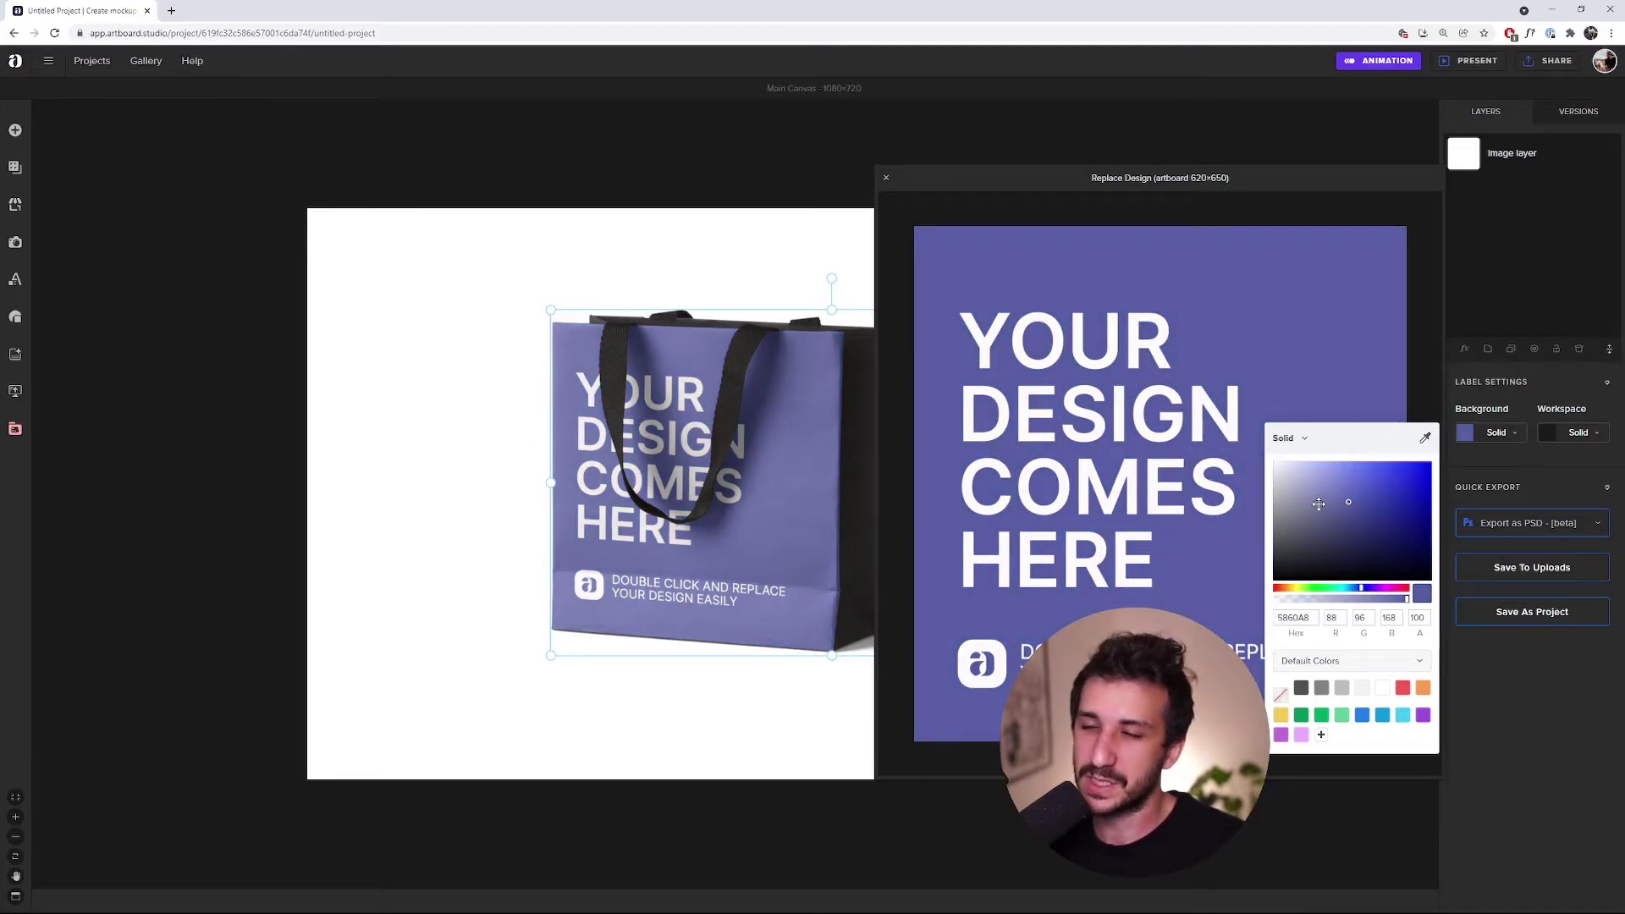
{"action": "left_click", "coordinate": [911, 184]}
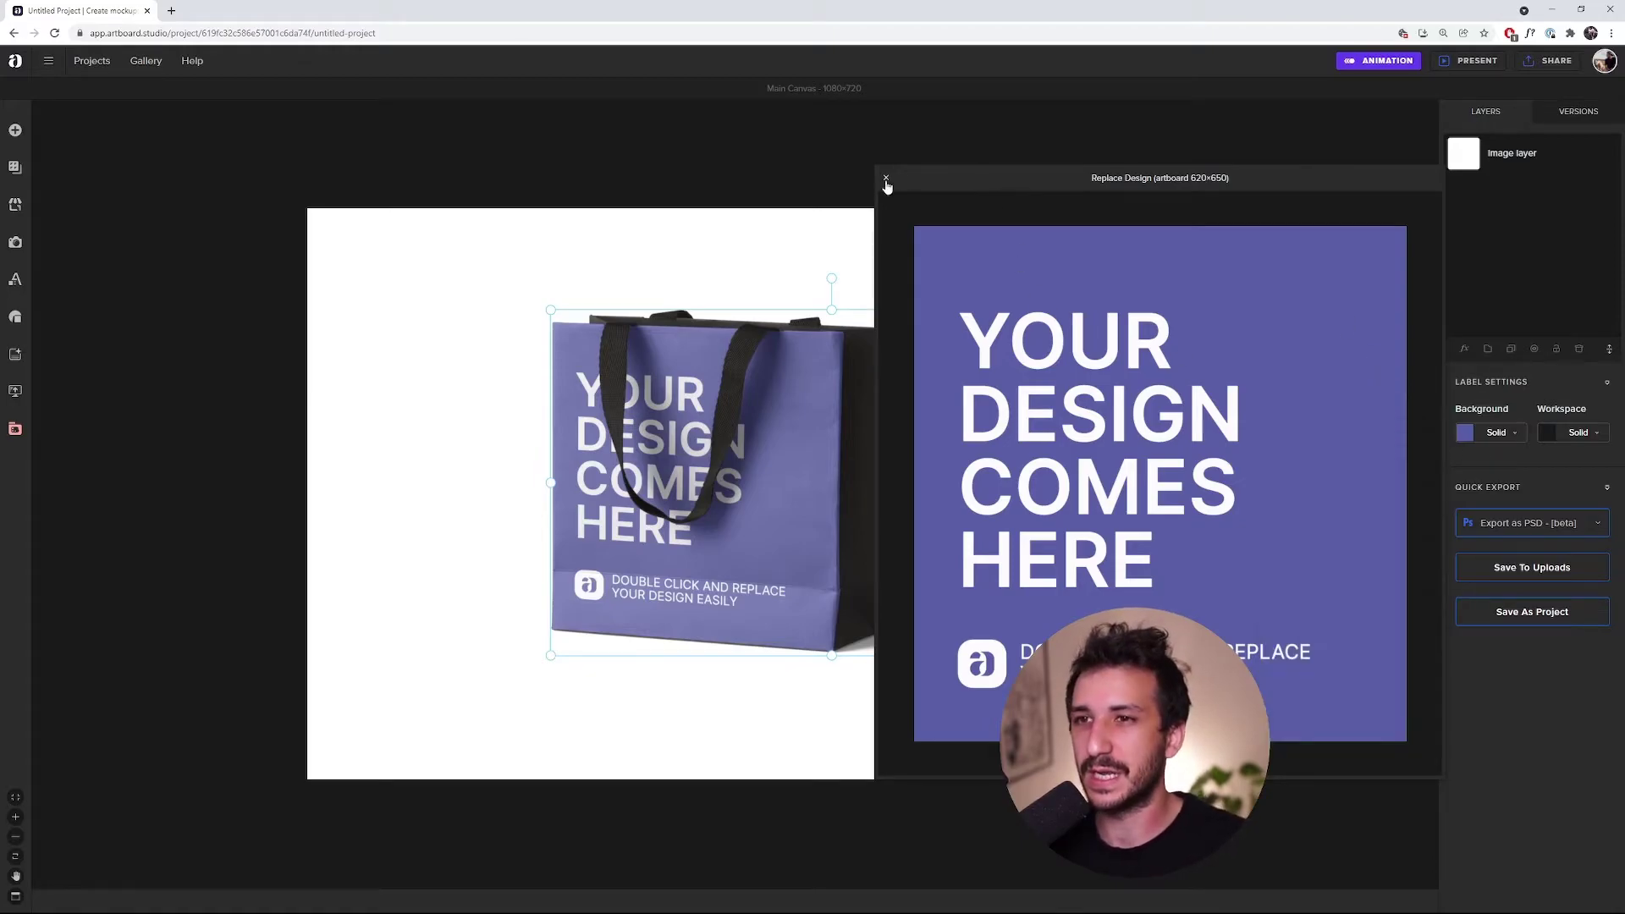
{"action": "left_click", "coordinate": [887, 177]}
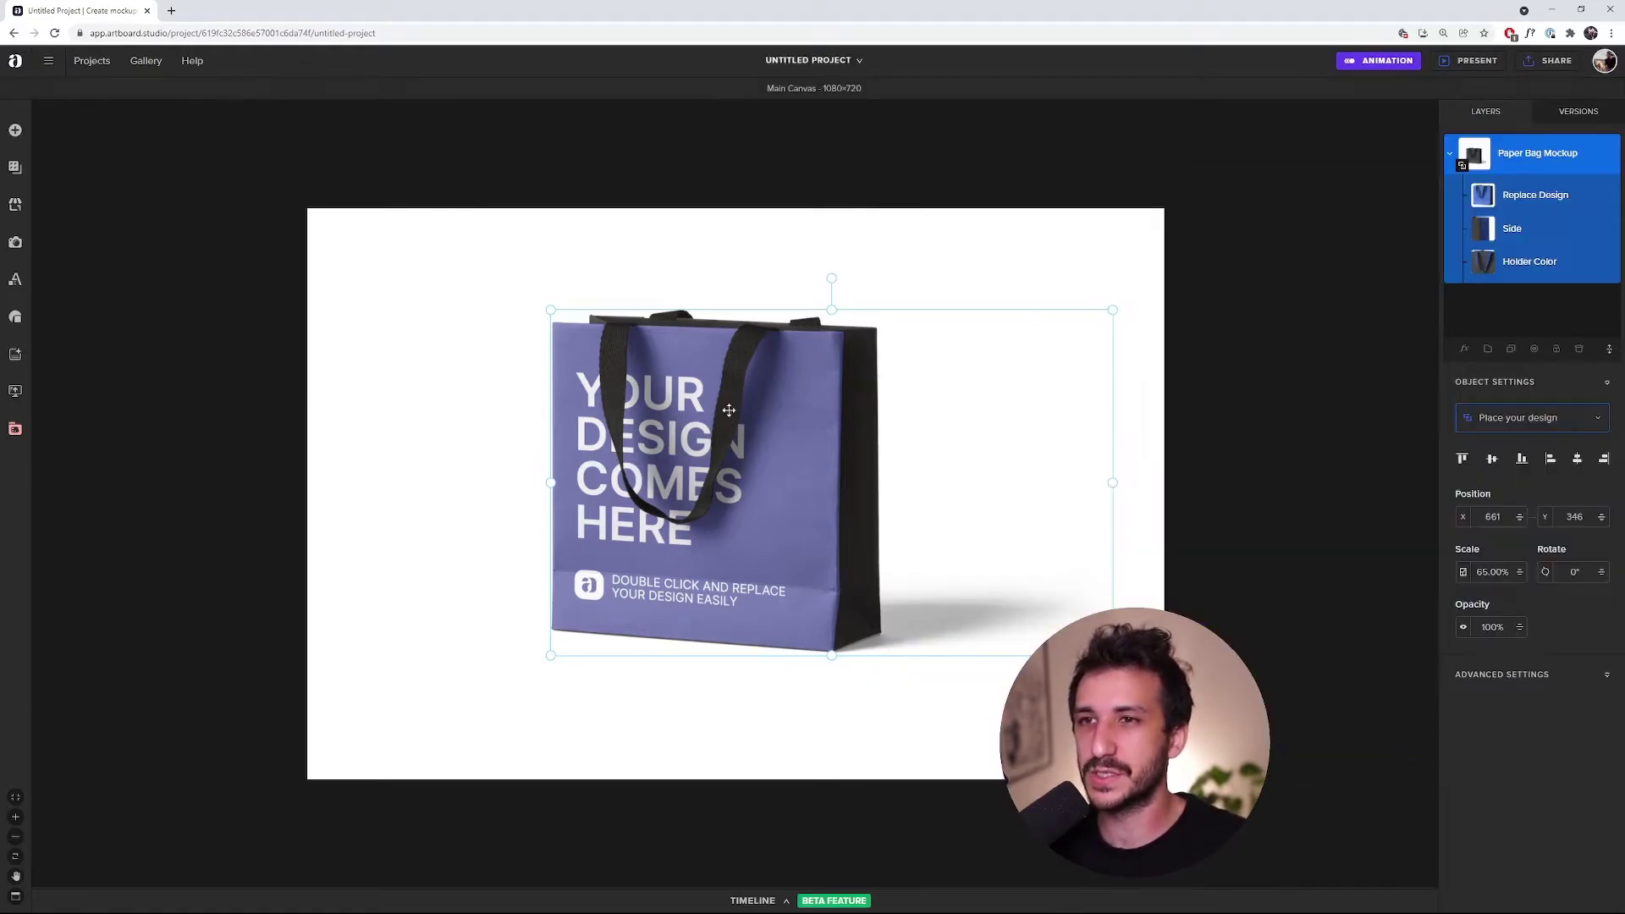
Open the Holder Color artboard as a floating window beside the bag and make its background fully opaque.
{"action": "double_click", "coordinate": [1477, 272]}
{"action": "left_click_drag", "start_coordinate": [867, 81], "coordinate": [973, 353]}
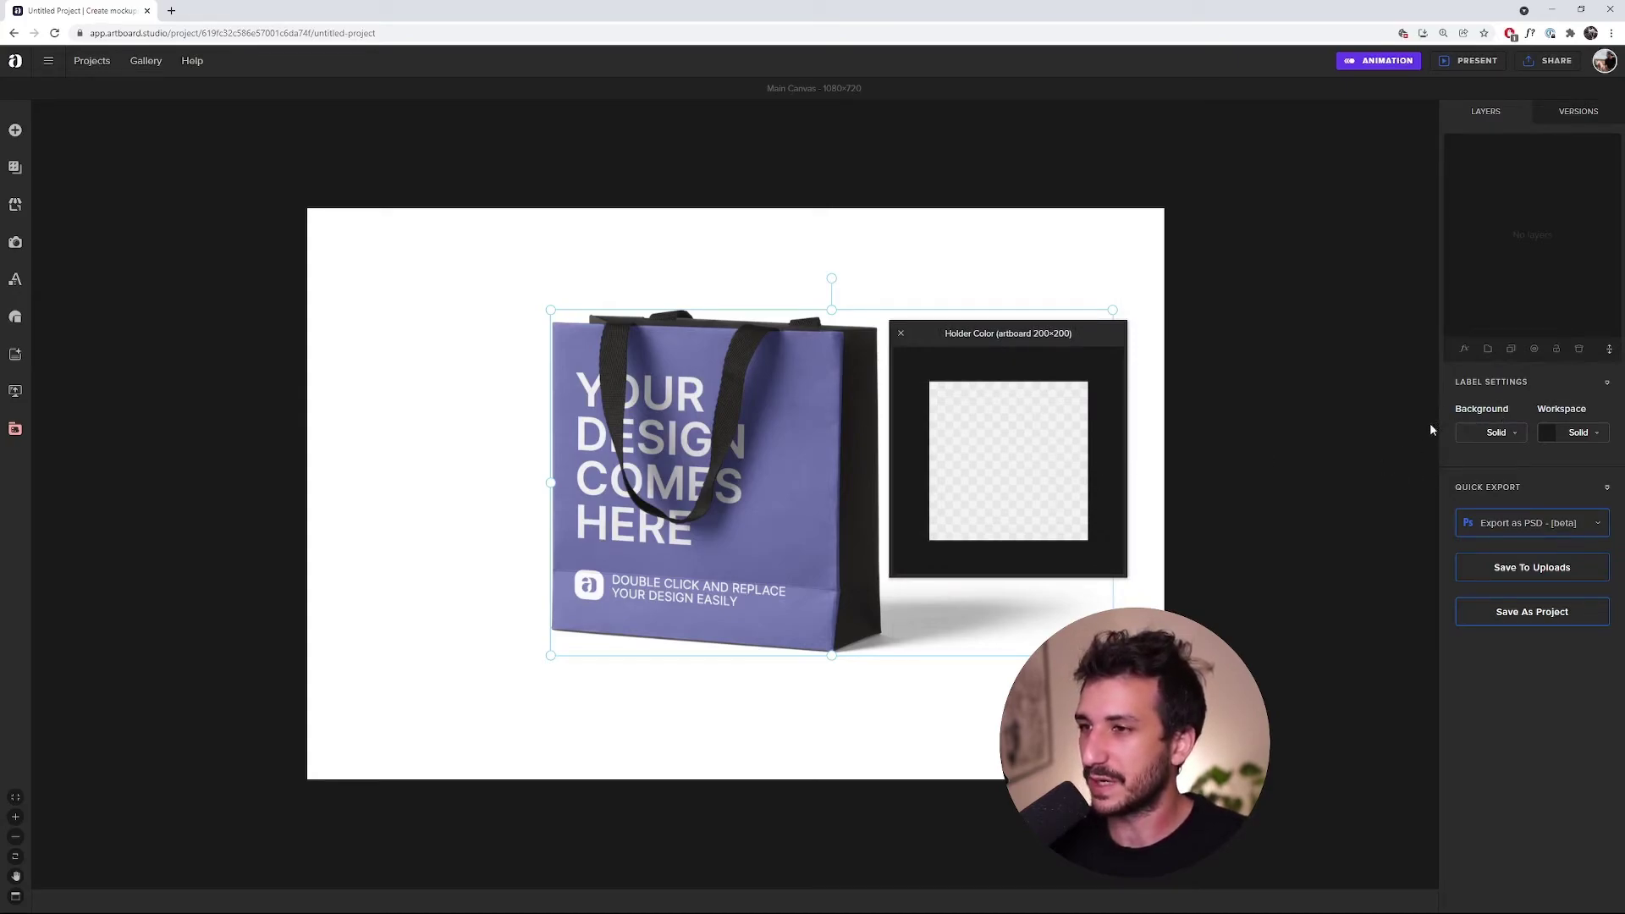
{"action": "left_click", "coordinate": [1498, 433]}
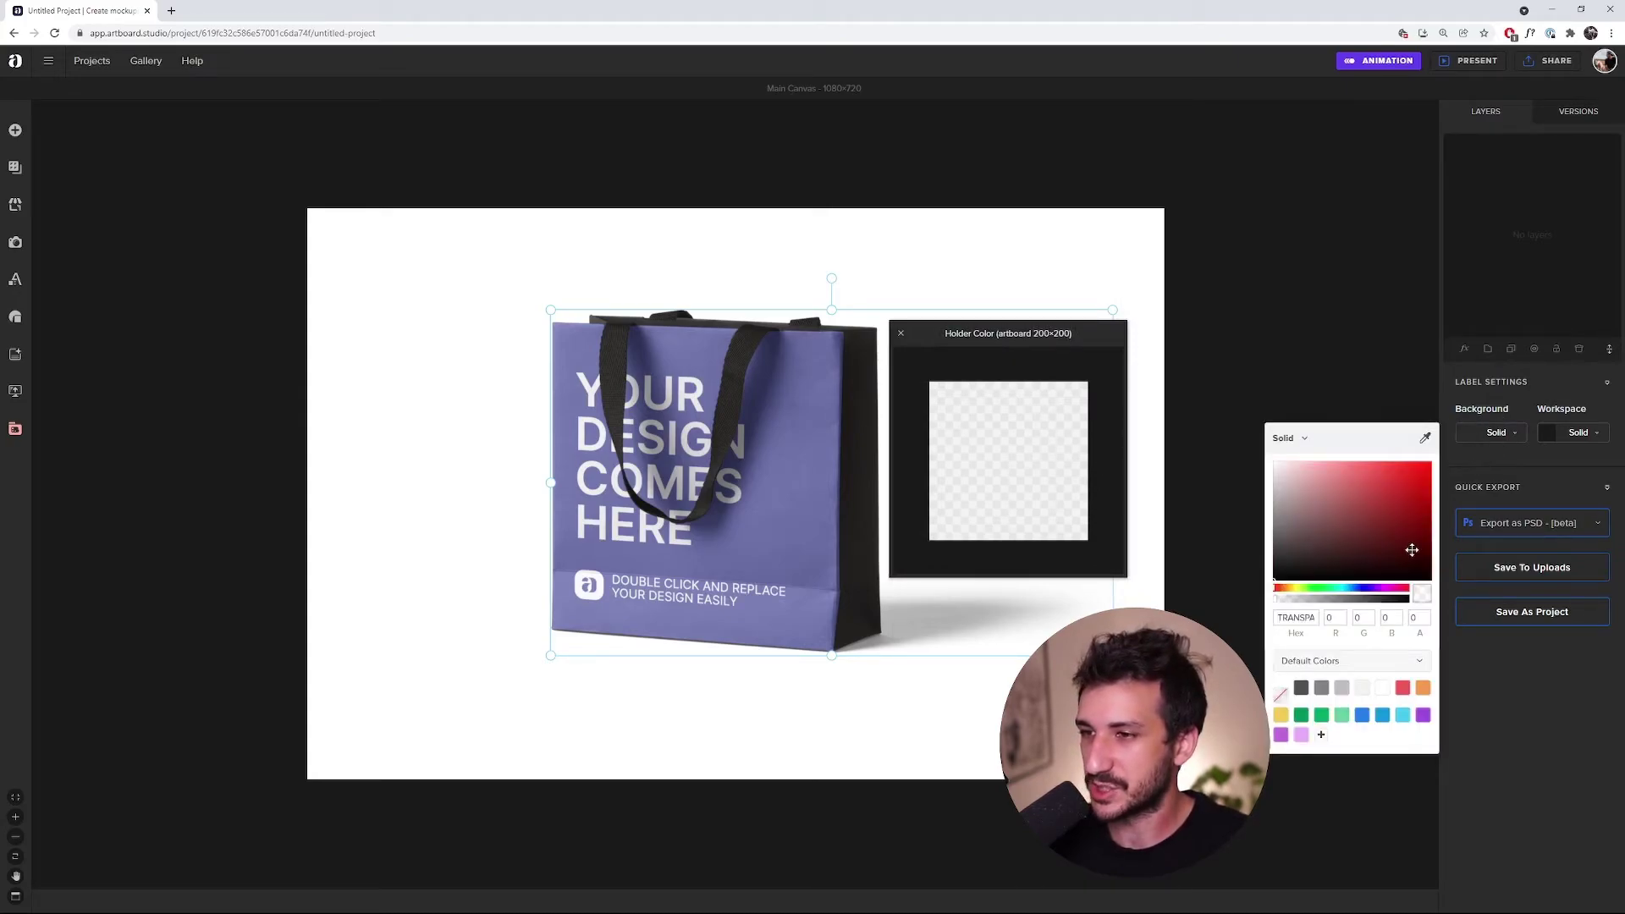
{"action": "left_click", "coordinate": [1402, 600]}
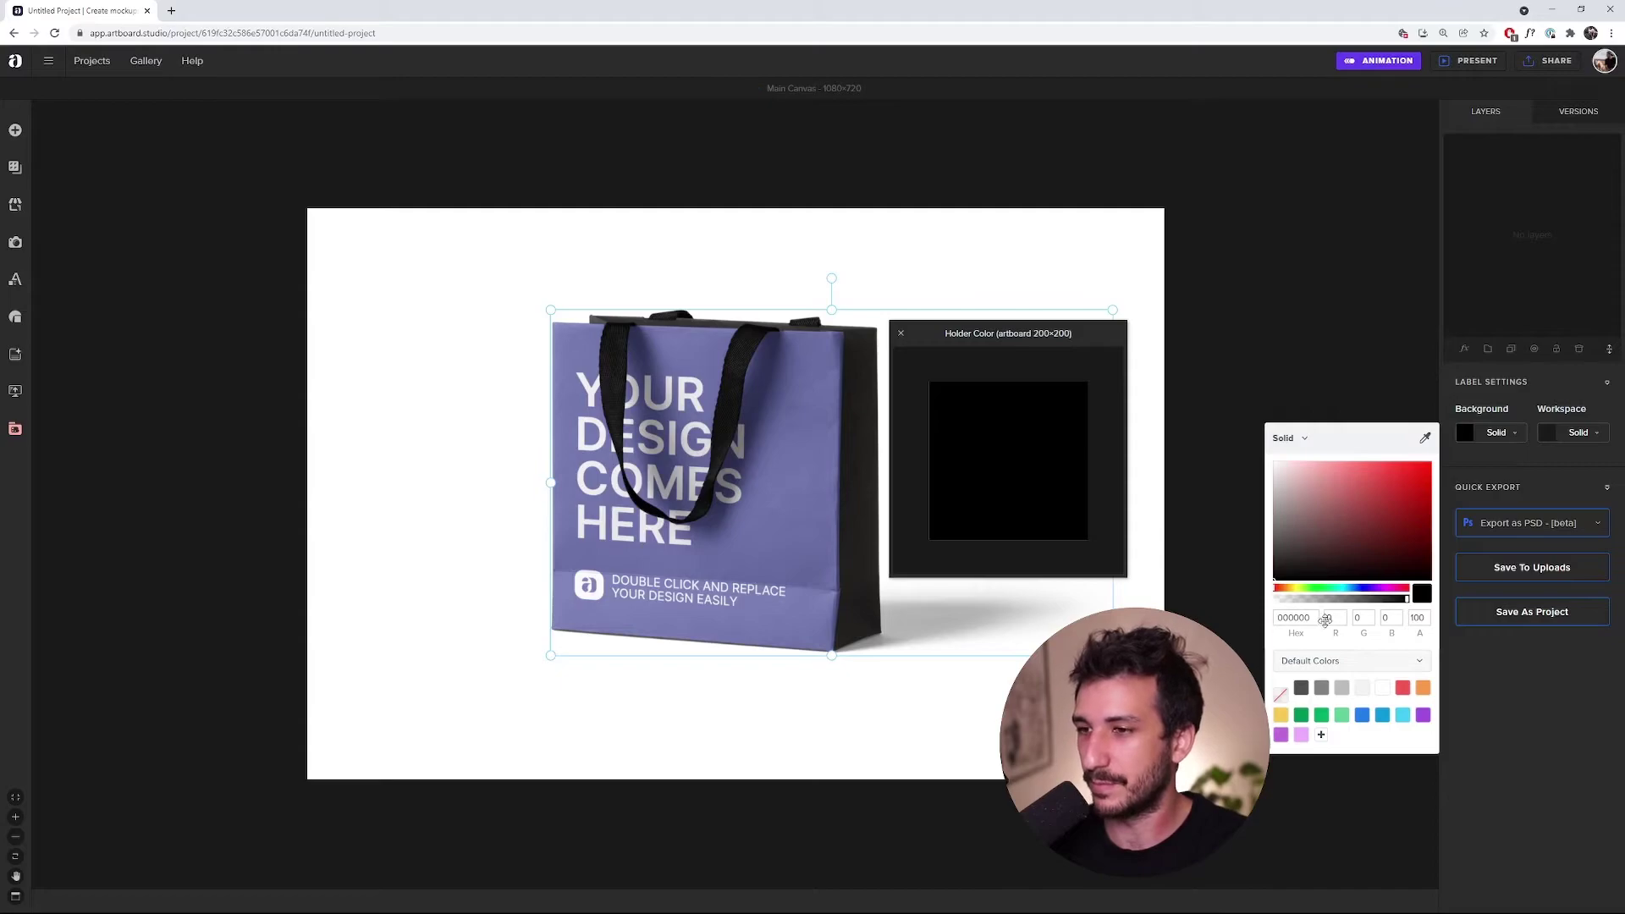
Set the Holder Color background to light blue AAC4E2, close the artboard and move the bag to about X 681, Y 339.
{"action": "left_click", "coordinate": [1353, 587]}
{"action": "left_click", "coordinate": [1366, 502]}
{"action": "left_click", "coordinate": [1342, 484]}
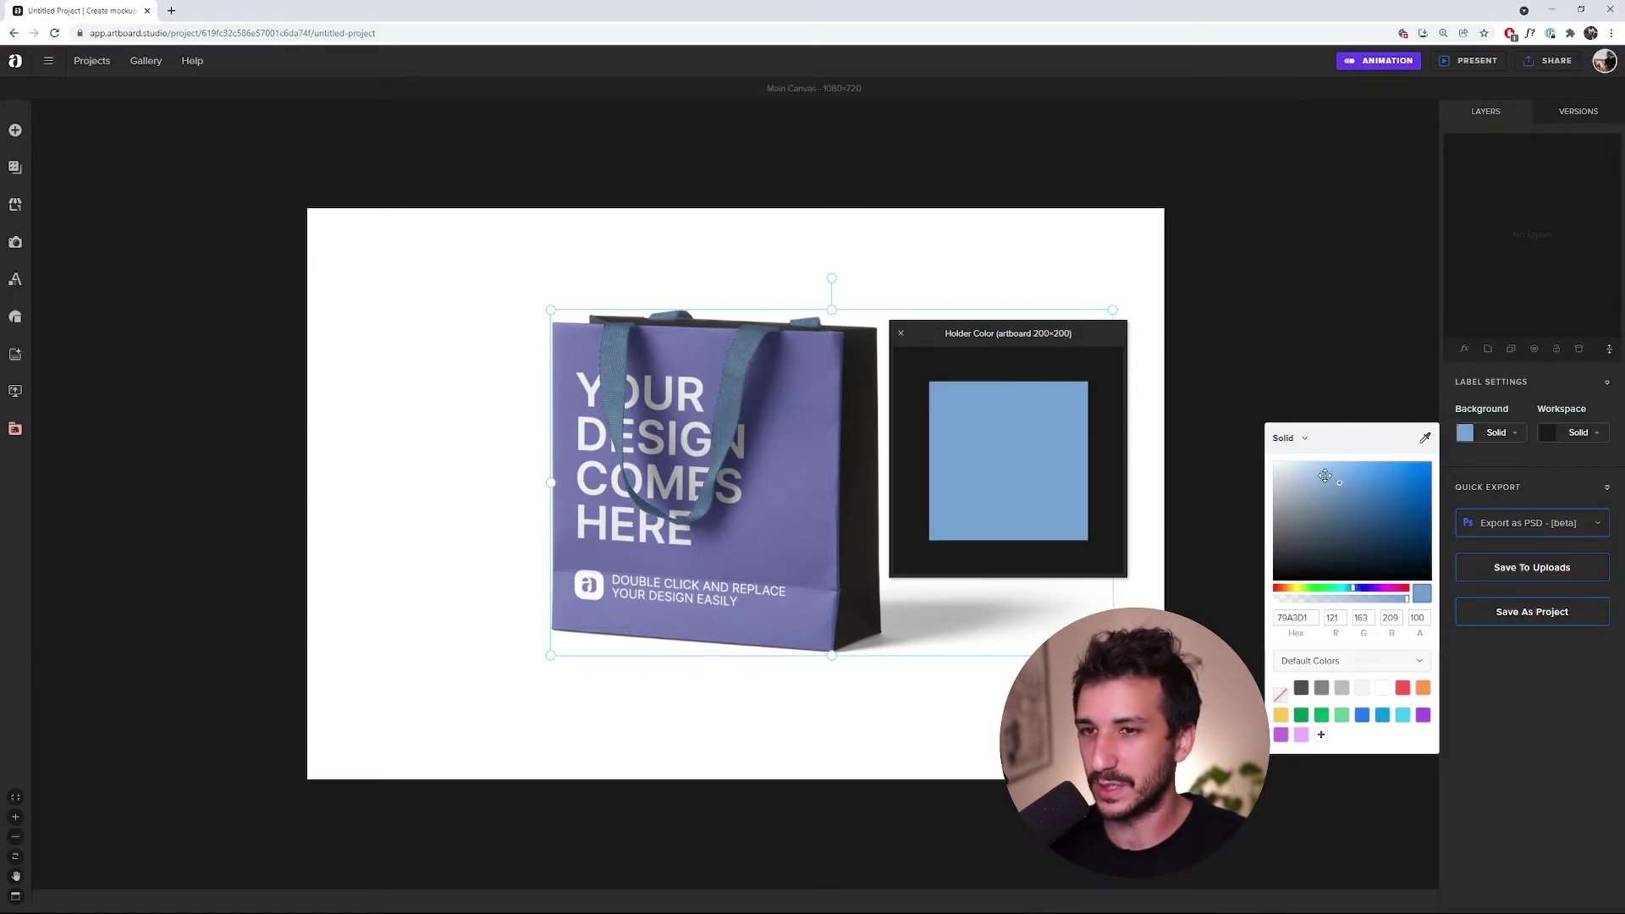
{"action": "left_click", "coordinate": [1327, 480]}
{"action": "left_click", "coordinate": [1311, 482]}
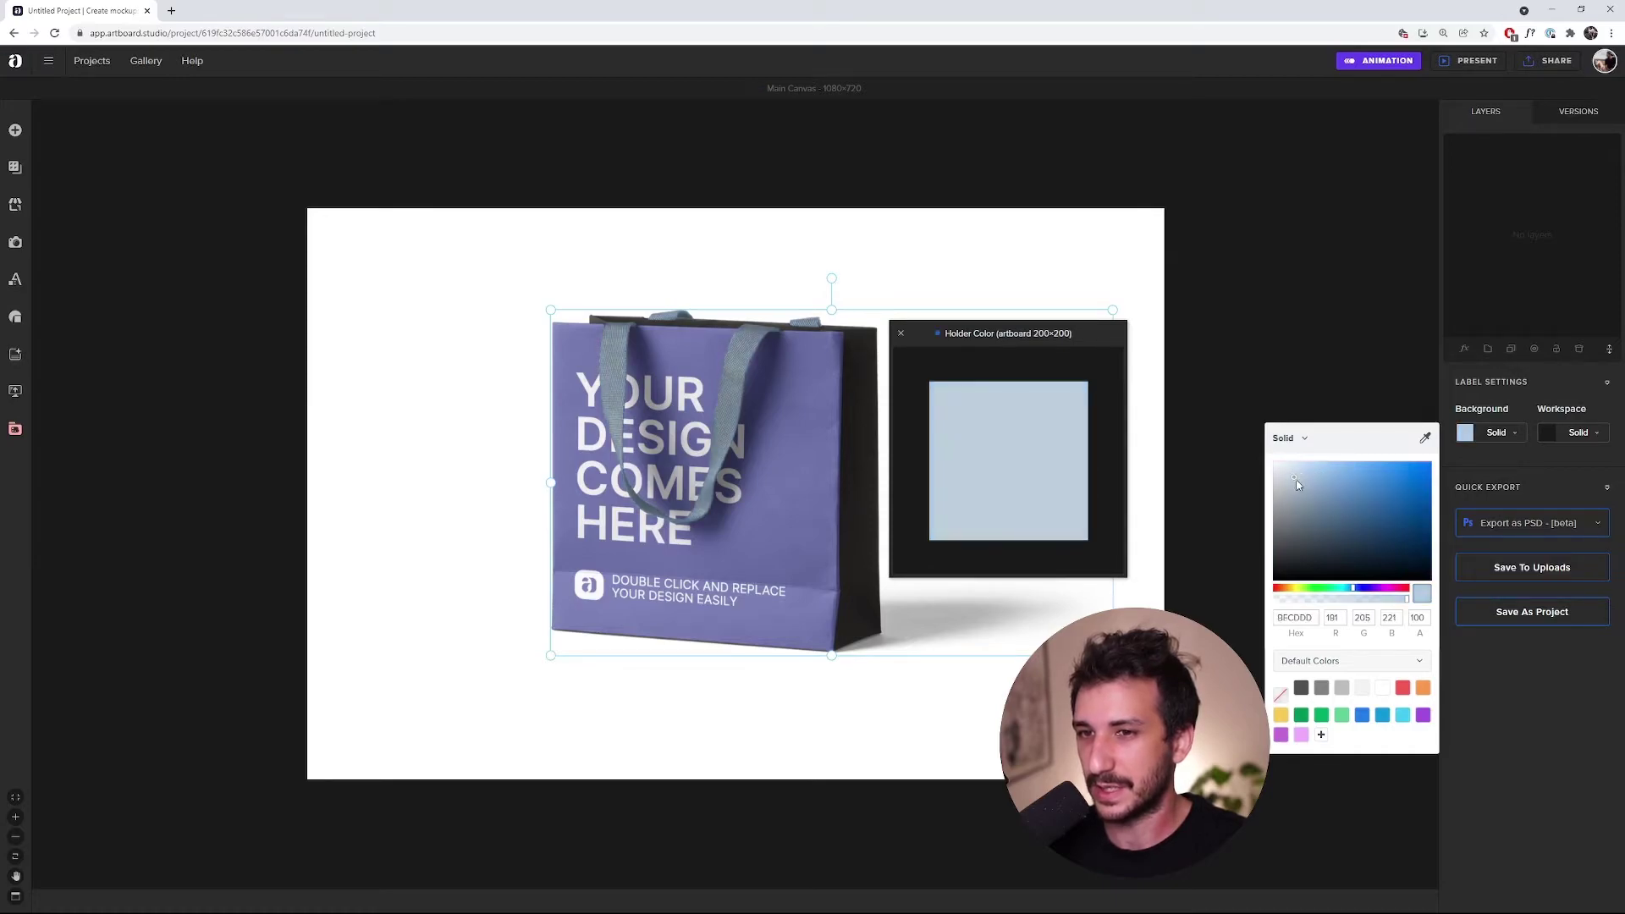
{"action": "left_click", "coordinate": [1312, 476]}
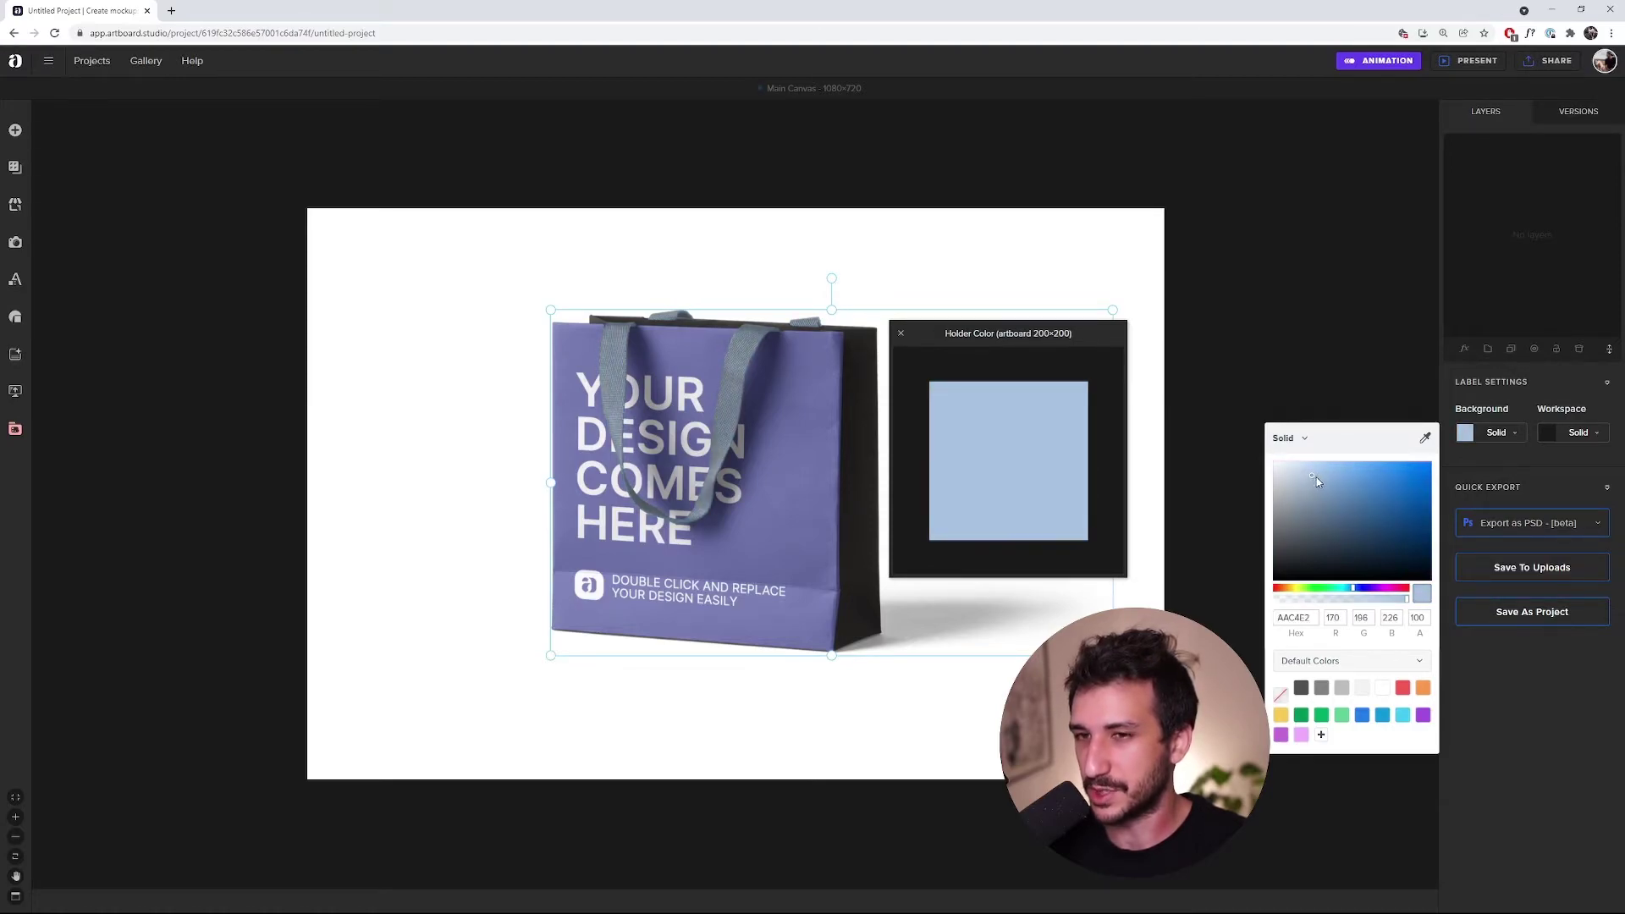
{"action": "left_click", "coordinate": [897, 334]}
{"action": "left_click_drag", "start_coordinate": [767, 387], "coordinate": [784, 383]}
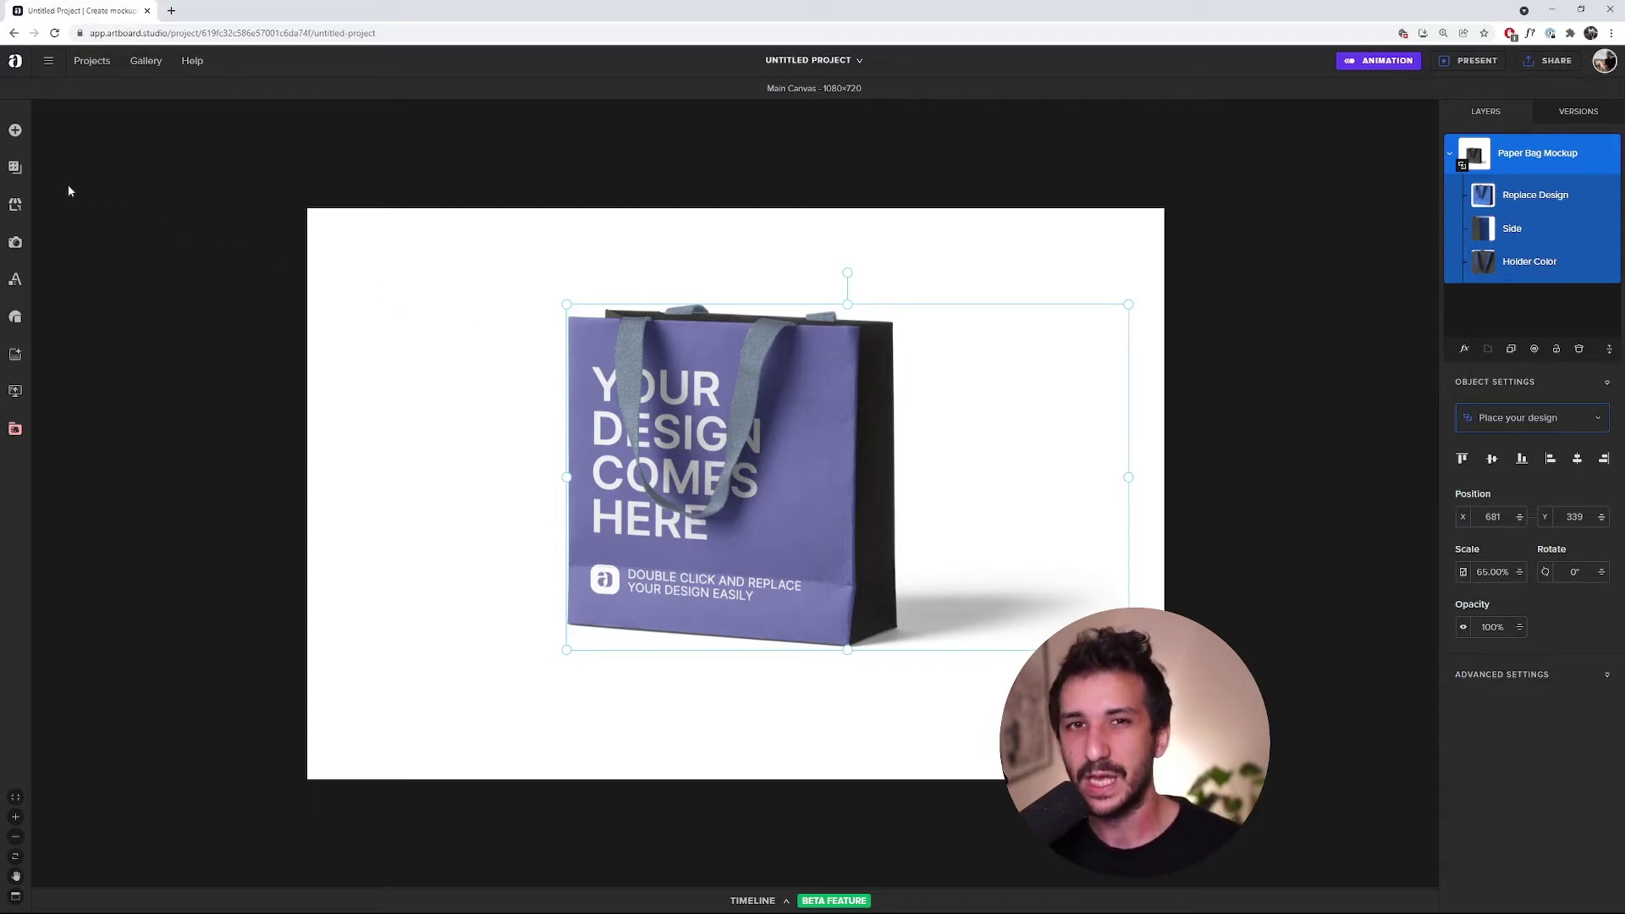
Add the black paper shopping bag mockup from the shopping bag results to the canvas at about X 342, Y 377.
{"action": "left_click", "coordinate": [15, 130]}
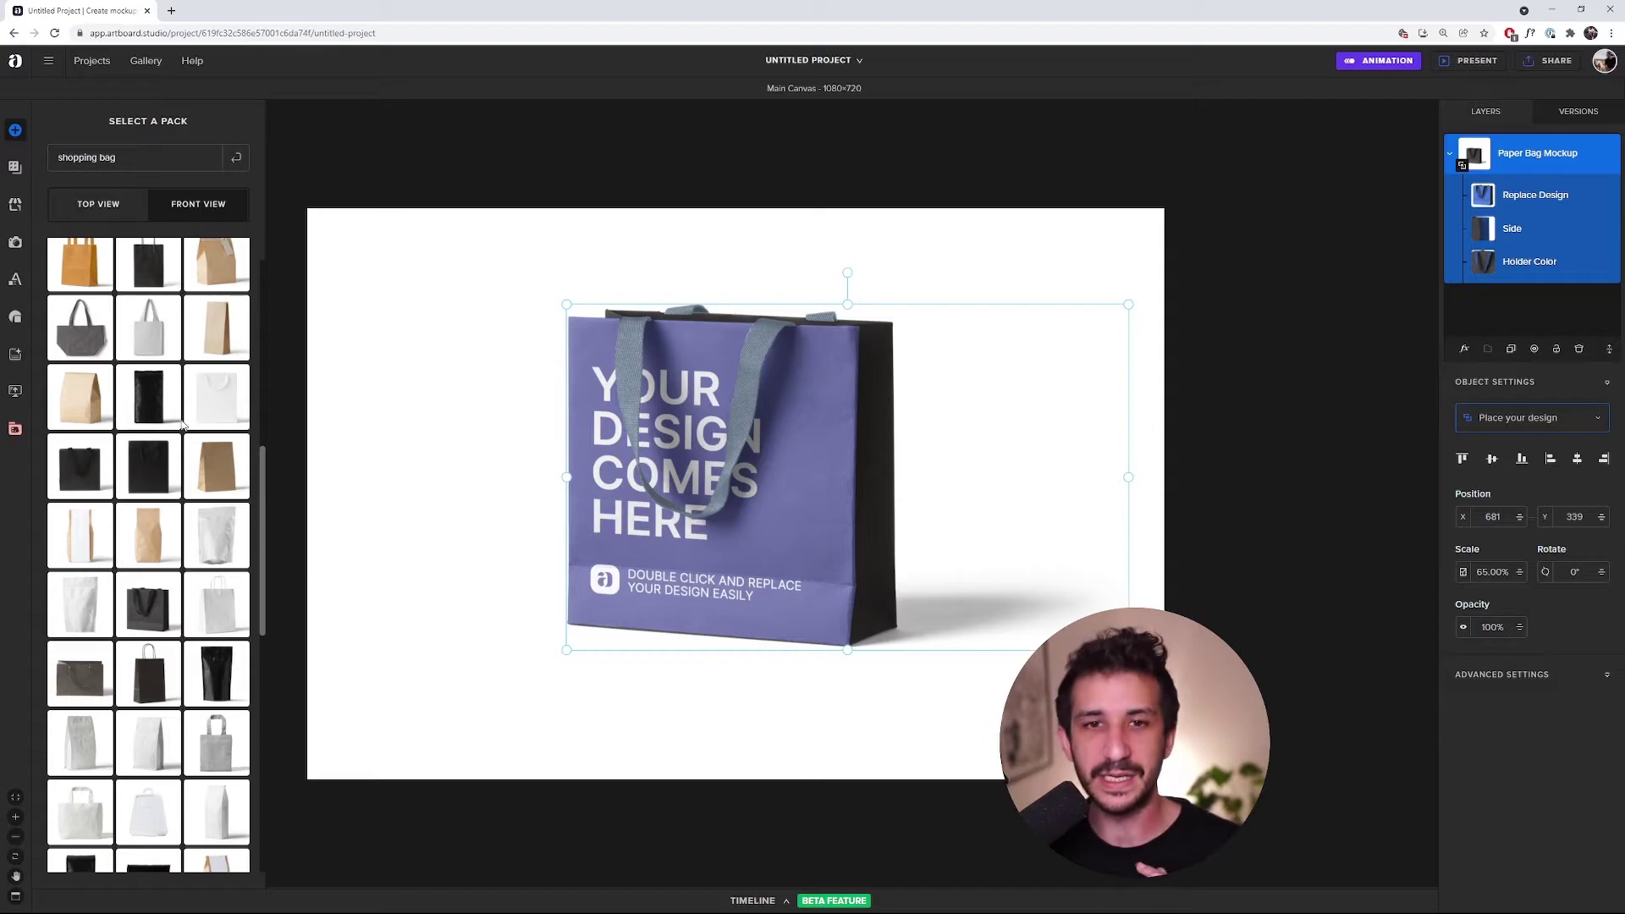
{"action": "scroll", "coordinate": [184, 425], "scroll_direction": "up", "scroll_amount": 2}
{"action": "scroll", "coordinate": [140, 493], "scroll_direction": "up", "scroll_amount": 2}
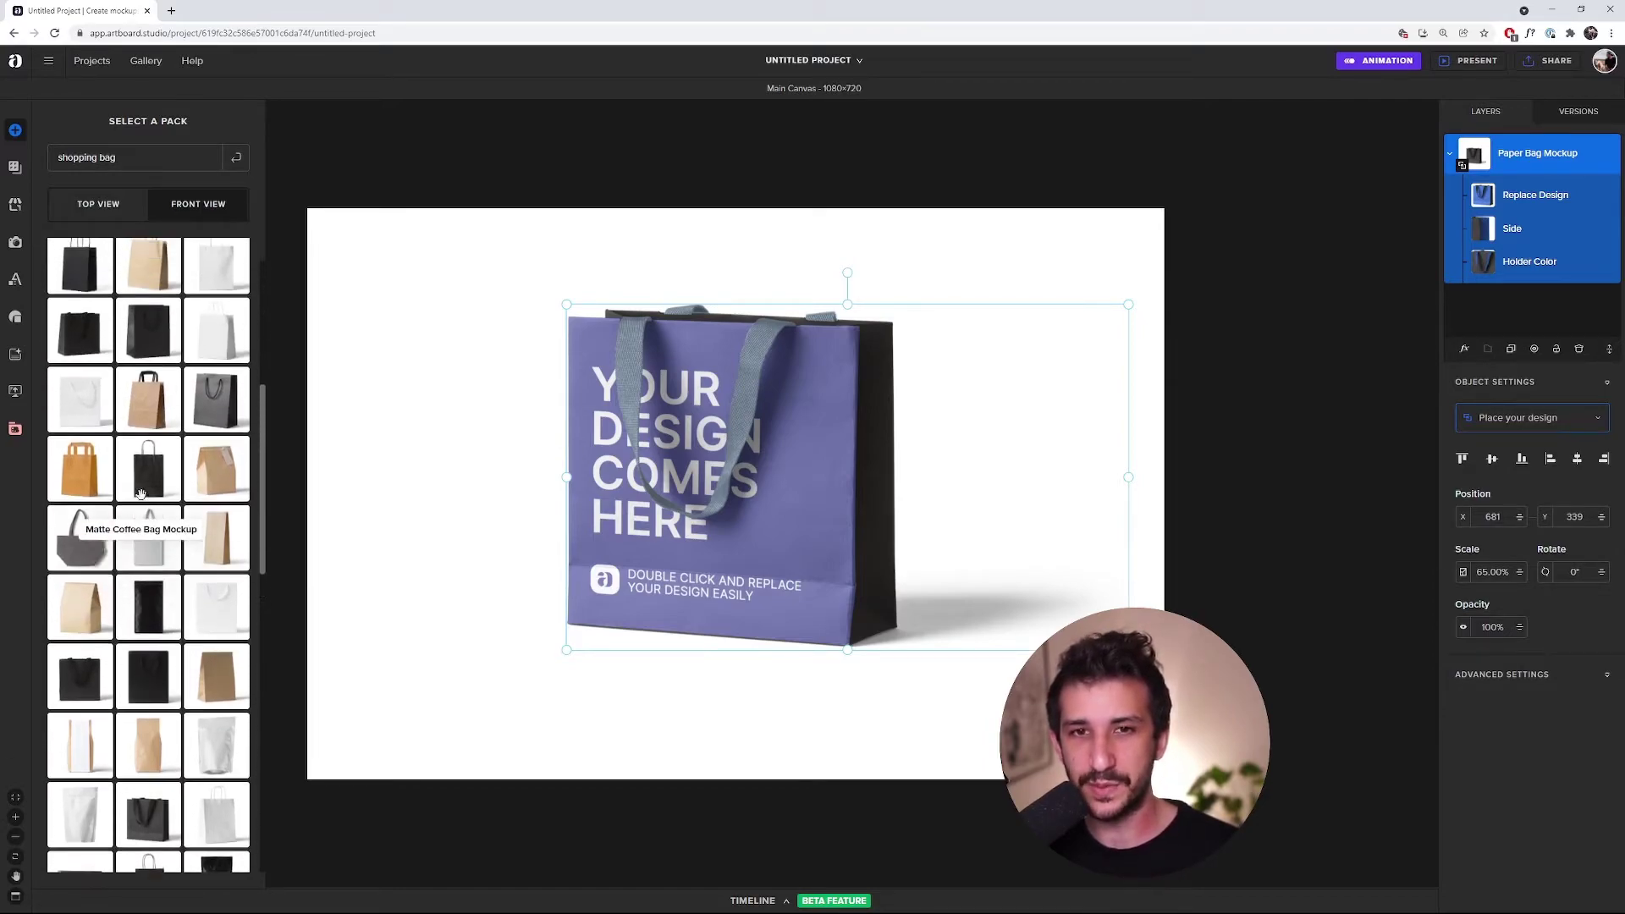
{"action": "scroll", "coordinate": [141, 493], "scroll_direction": "up", "scroll_amount": 2}
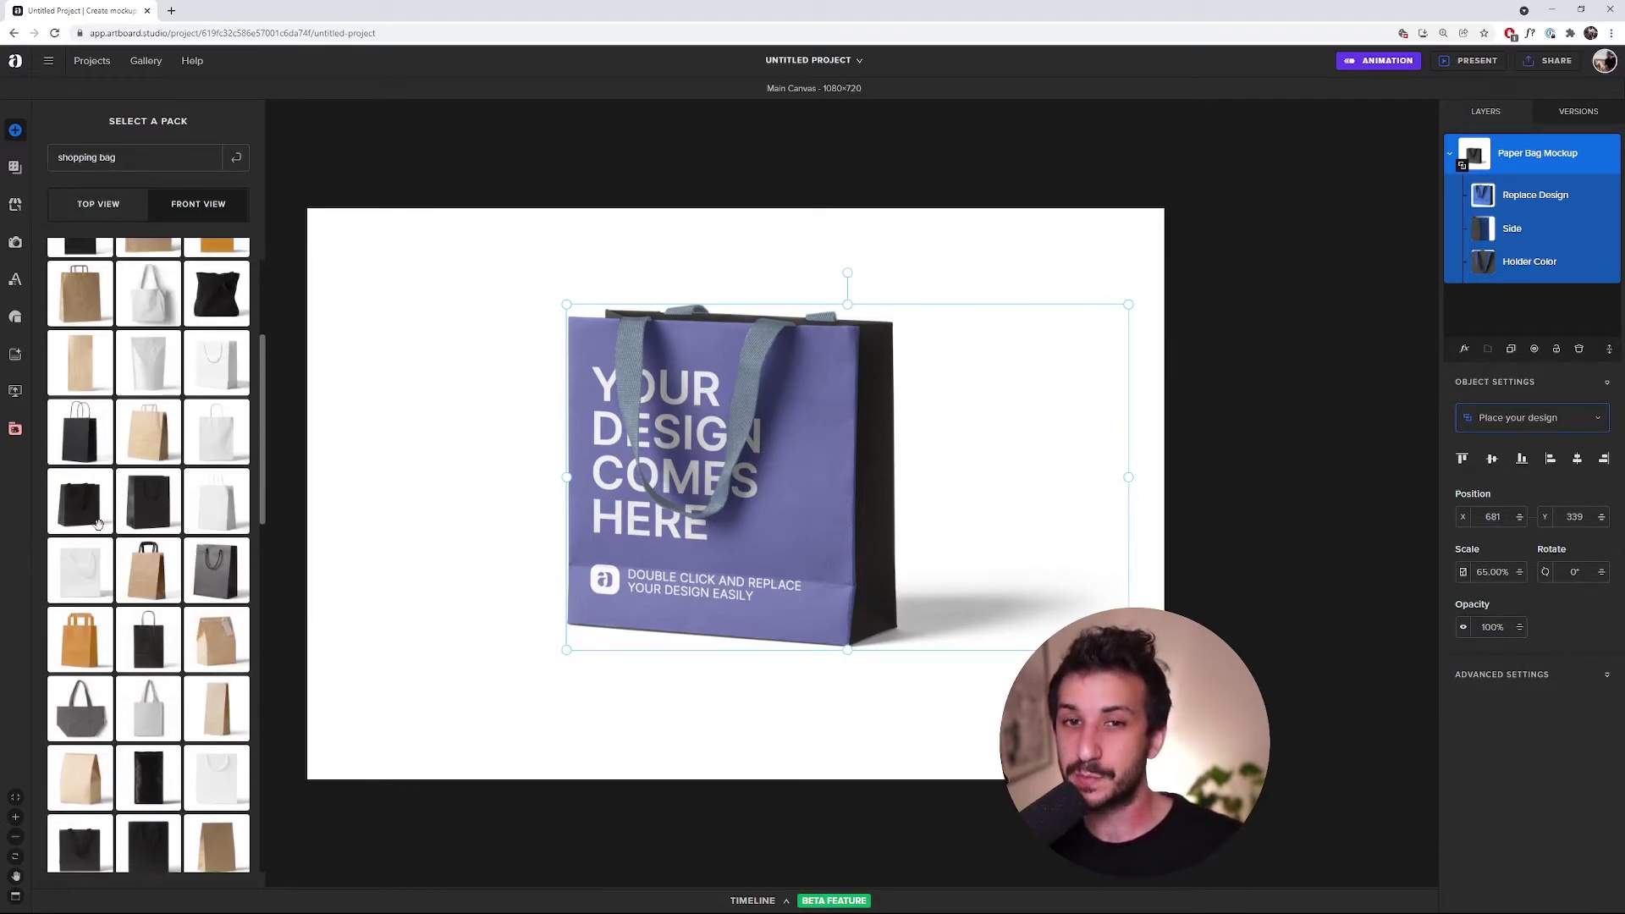
{"action": "left_click_drag", "start_coordinate": [85, 507], "coordinate": [466, 573]}
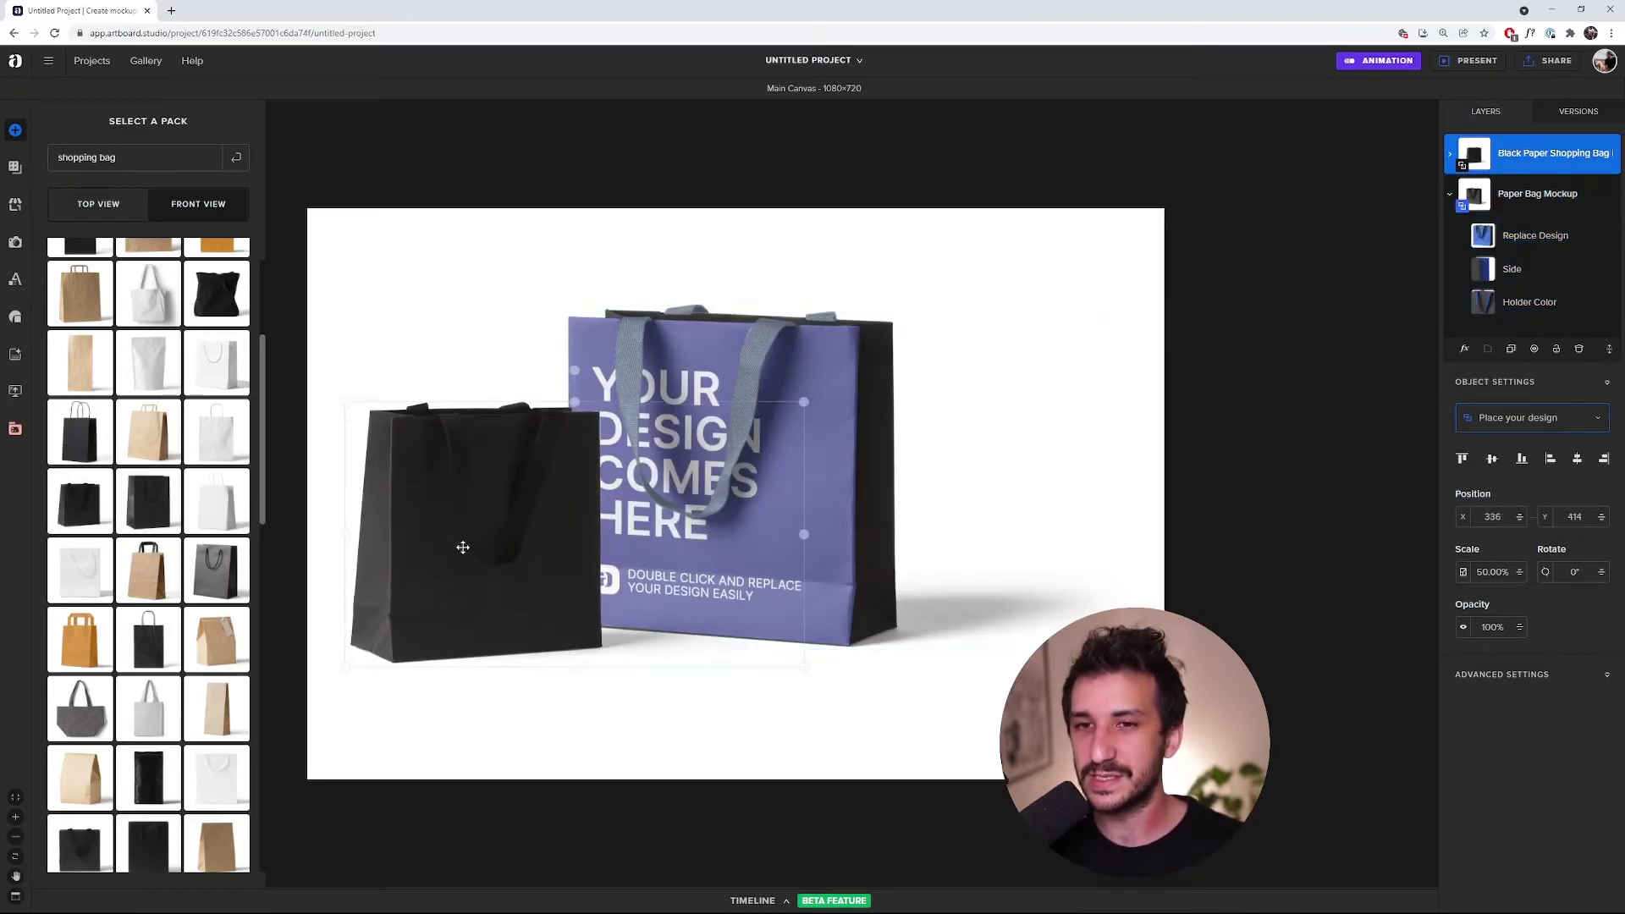
Send the black bag to the back of the stack and move the purple bag slightly right and down.
{"action": "right_click", "coordinate": [485, 542]}
{"action": "mouse_move", "coordinate": [593, 851]}
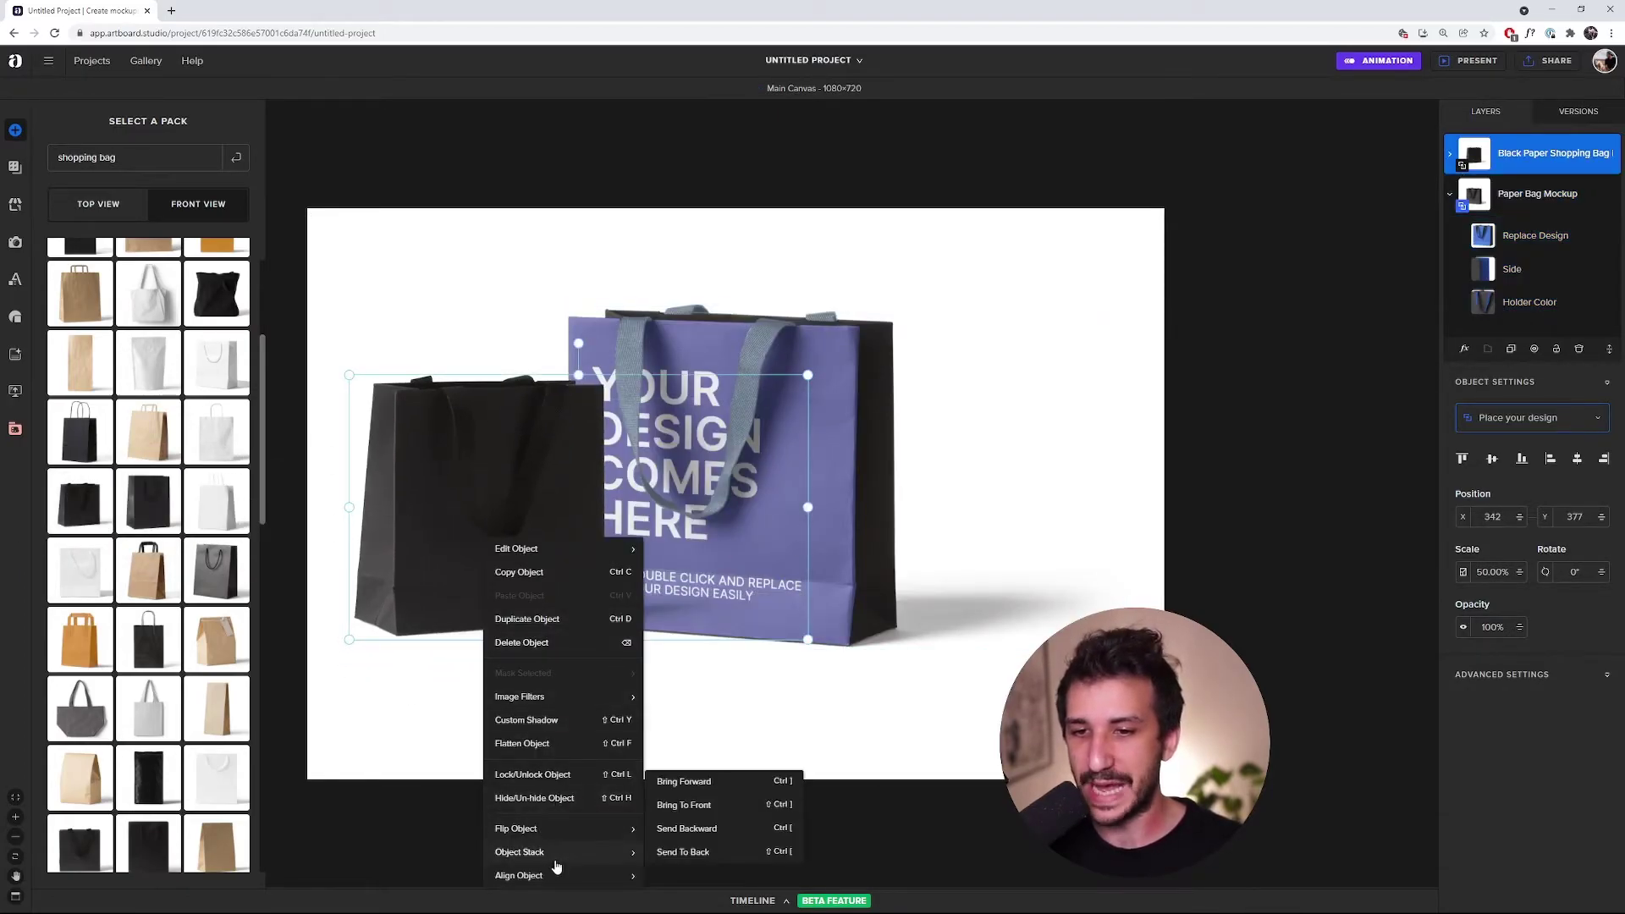
{"action": "left_click", "coordinate": [702, 856]}
{"action": "left_click_drag", "start_coordinate": [579, 512], "coordinate": [625, 536]}
Scale the black bag to 48% and place it partly behind the purple bag at about X 399, Y 410.
{"action": "left_click", "coordinate": [546, 513]}
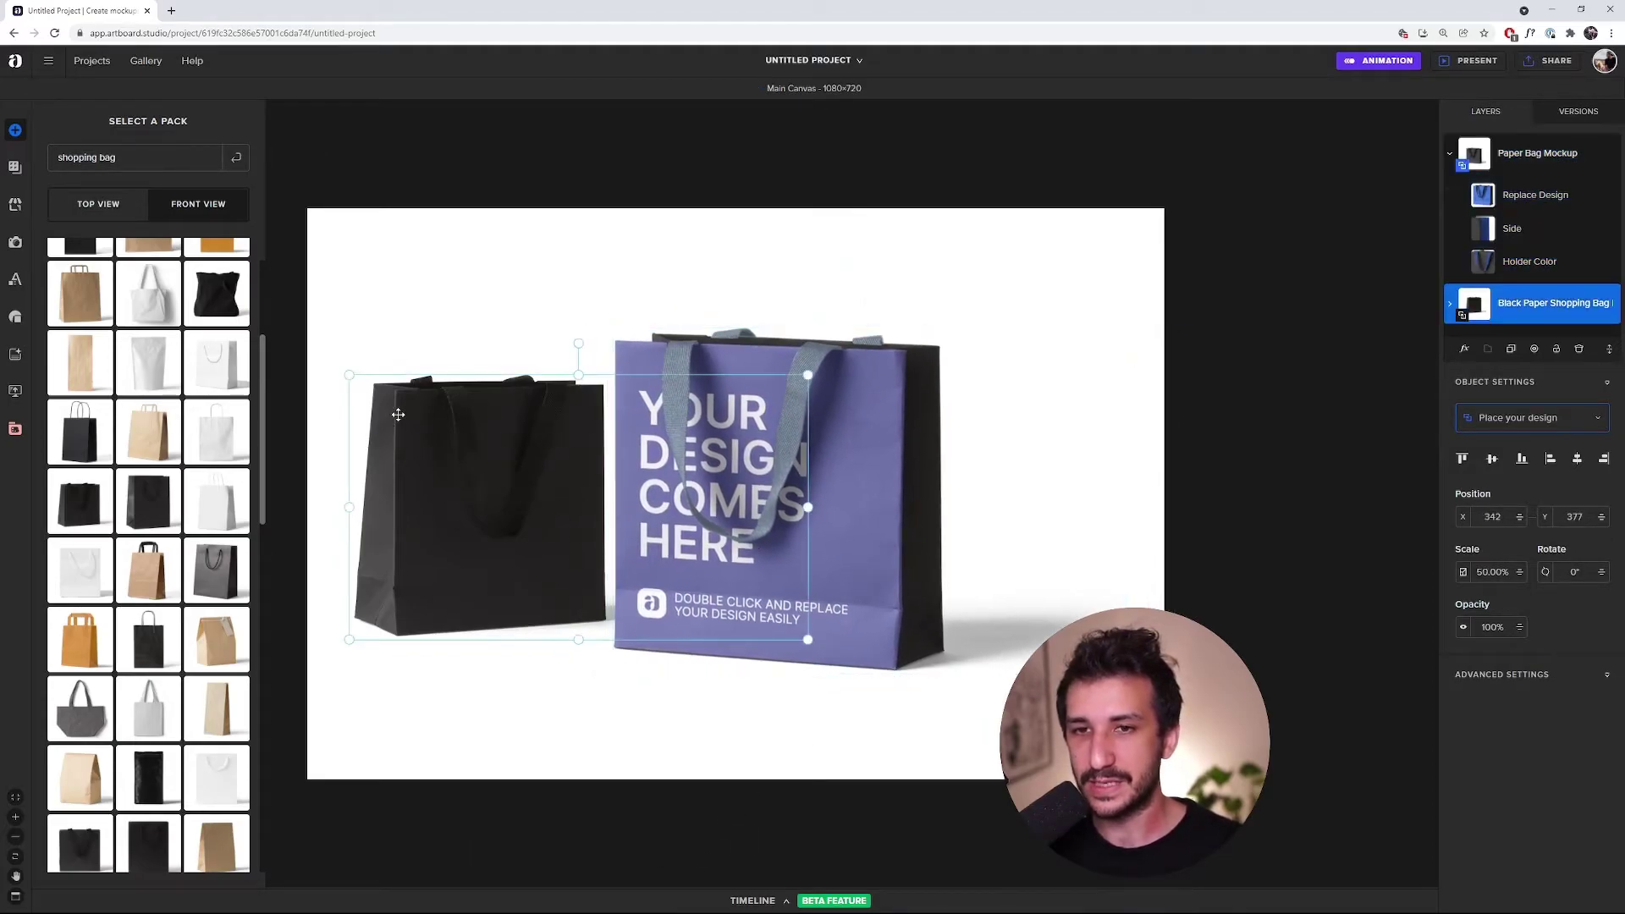
{"action": "left_click_drag", "start_coordinate": [350, 376], "coordinate": [372, 390]}
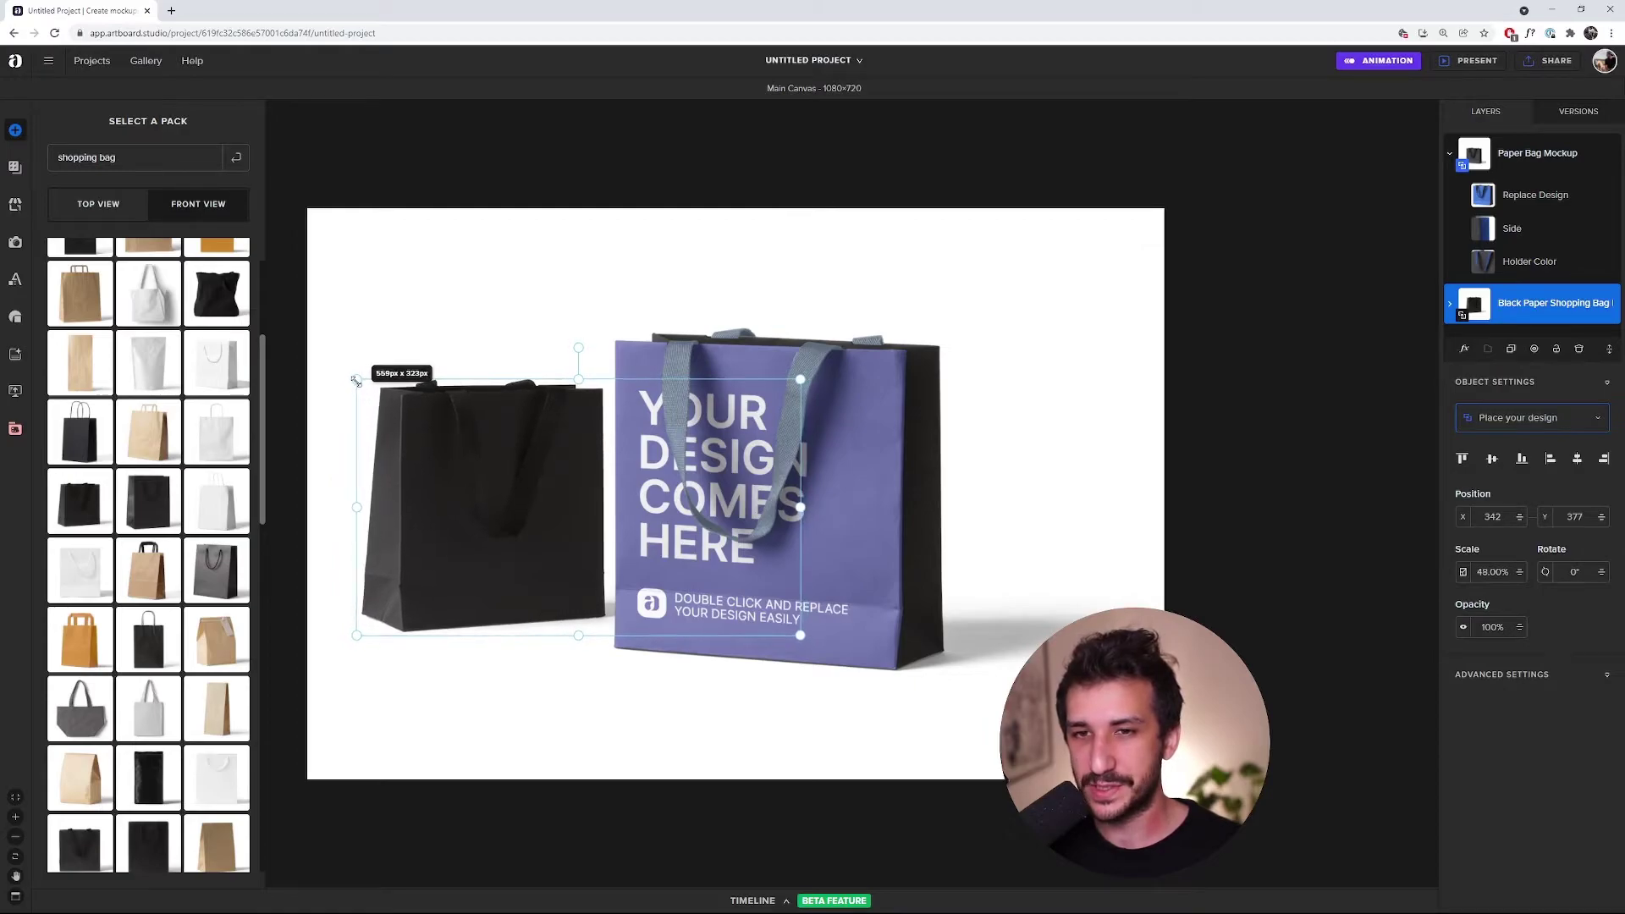
{"action": "left_click_drag", "start_coordinate": [521, 492], "coordinate": [522, 494]}
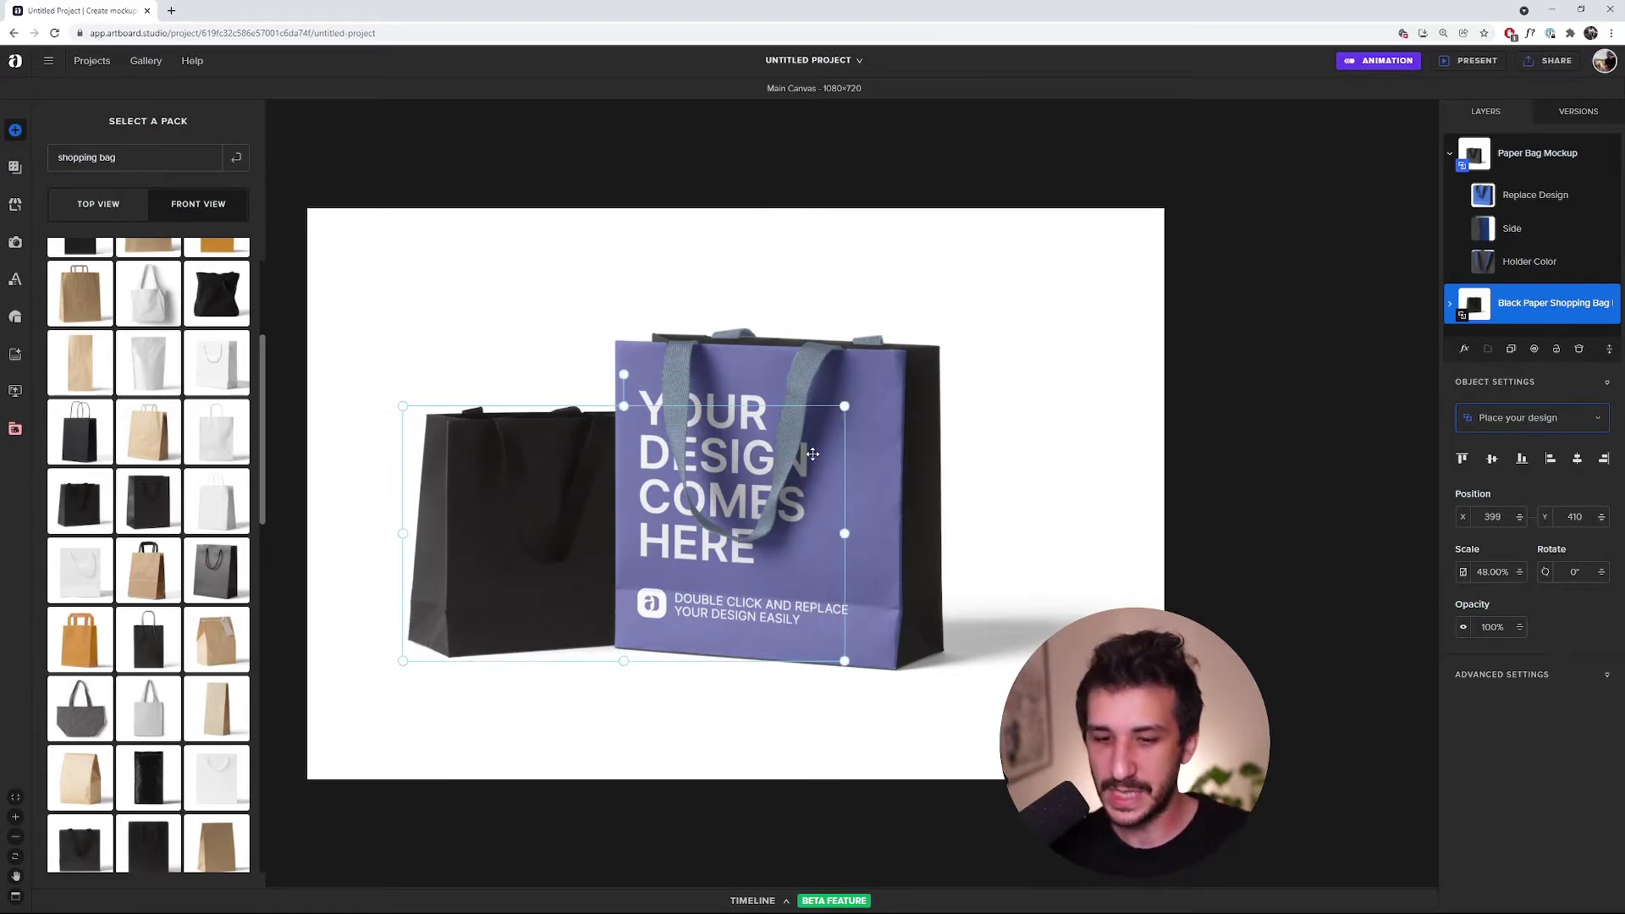
Shift both bags together about 40 px right and 10 px up on the canvas.
{"action": "left_click", "coordinate": [714, 387], "text": "shift"}
{"action": "left_click_drag", "start_coordinate": [714, 387], "coordinate": [746, 380]}
{"action": "left_click", "coordinate": [764, 298]}
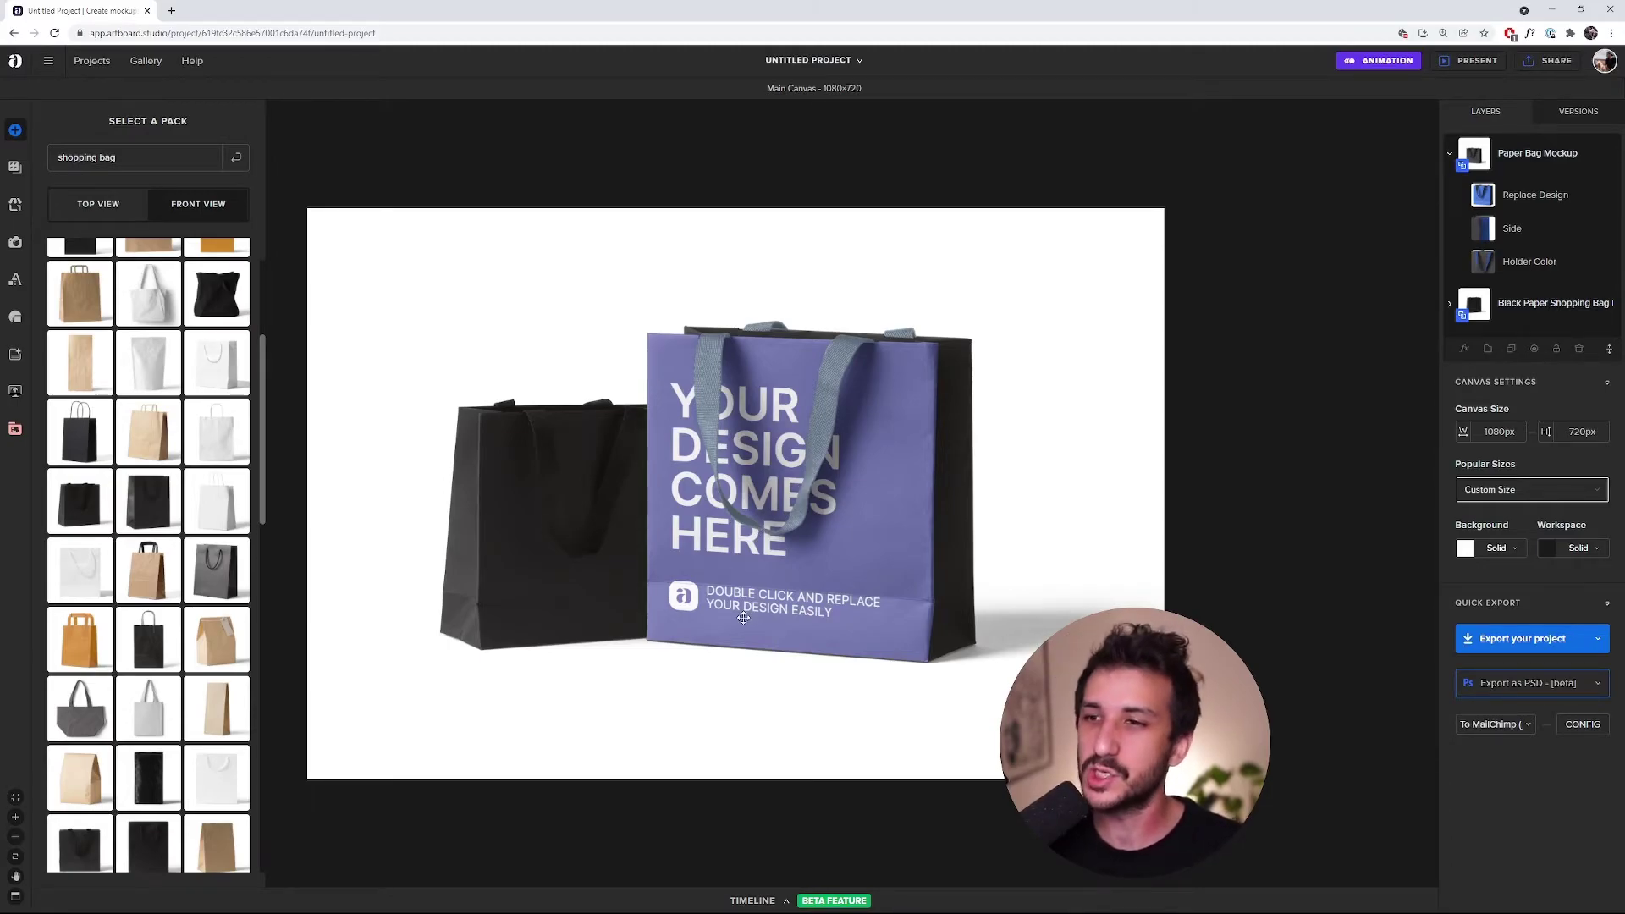
Set the canvas background to a solid medium sky blue.
{"action": "left_click", "coordinate": [1514, 550]}
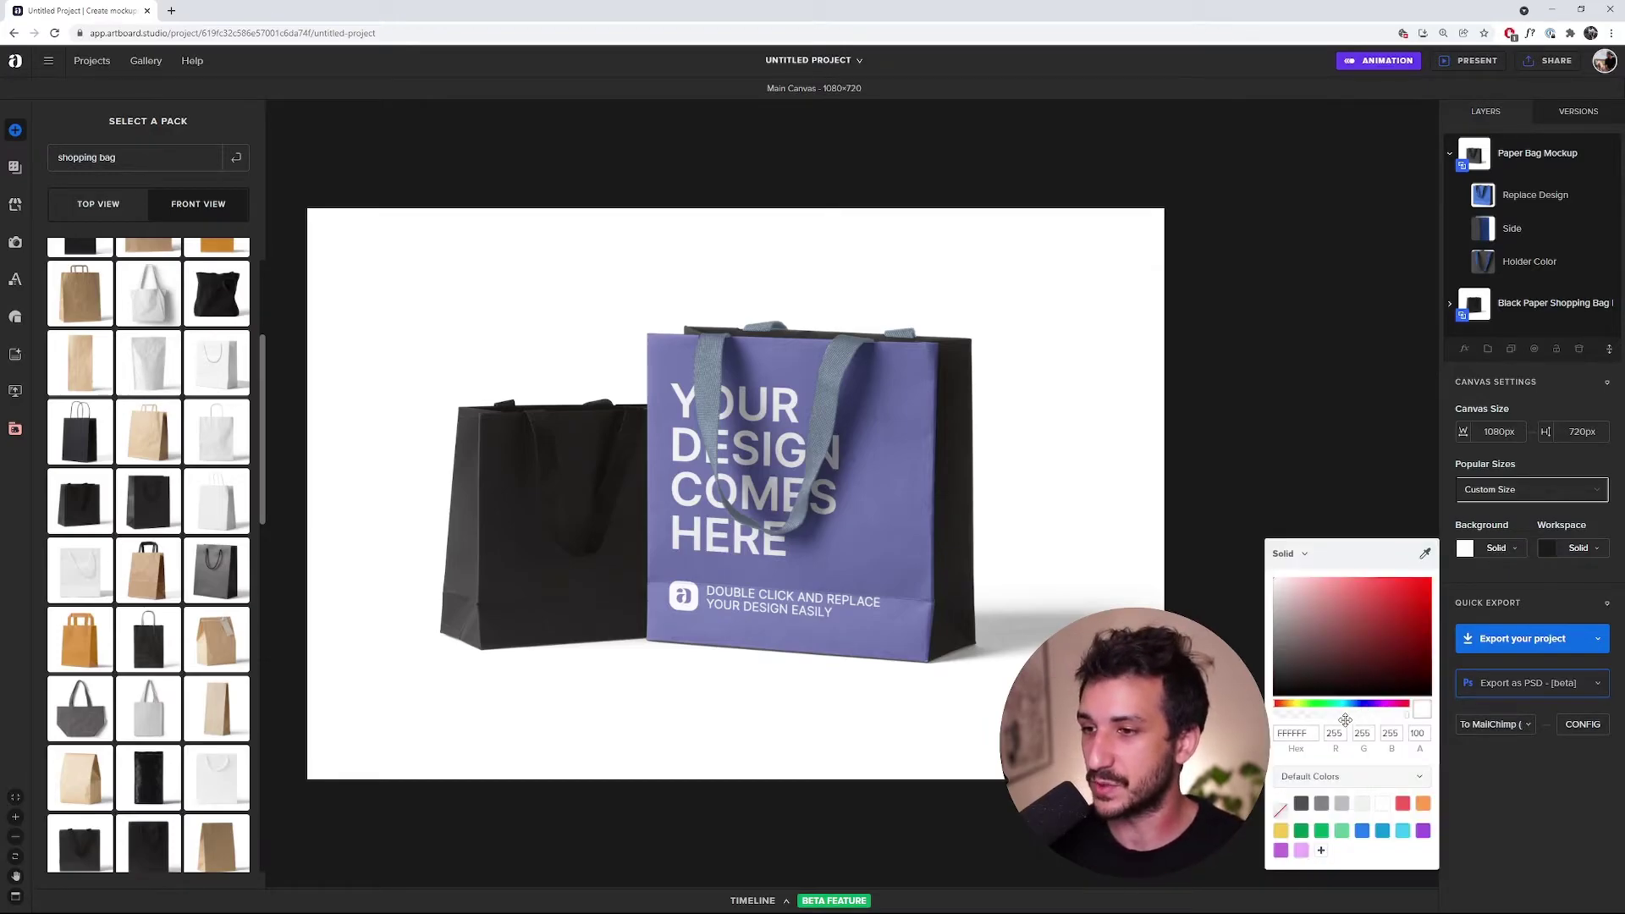
{"action": "left_click", "coordinate": [1361, 657]}
{"action": "left_click", "coordinate": [1352, 702]}
{"action": "left_click", "coordinate": [1367, 609]}
{"action": "left_click", "coordinate": [1326, 603]}
{"action": "left_click", "coordinate": [1317, 594]}
{"action": "left_click", "coordinate": [1302, 500]}
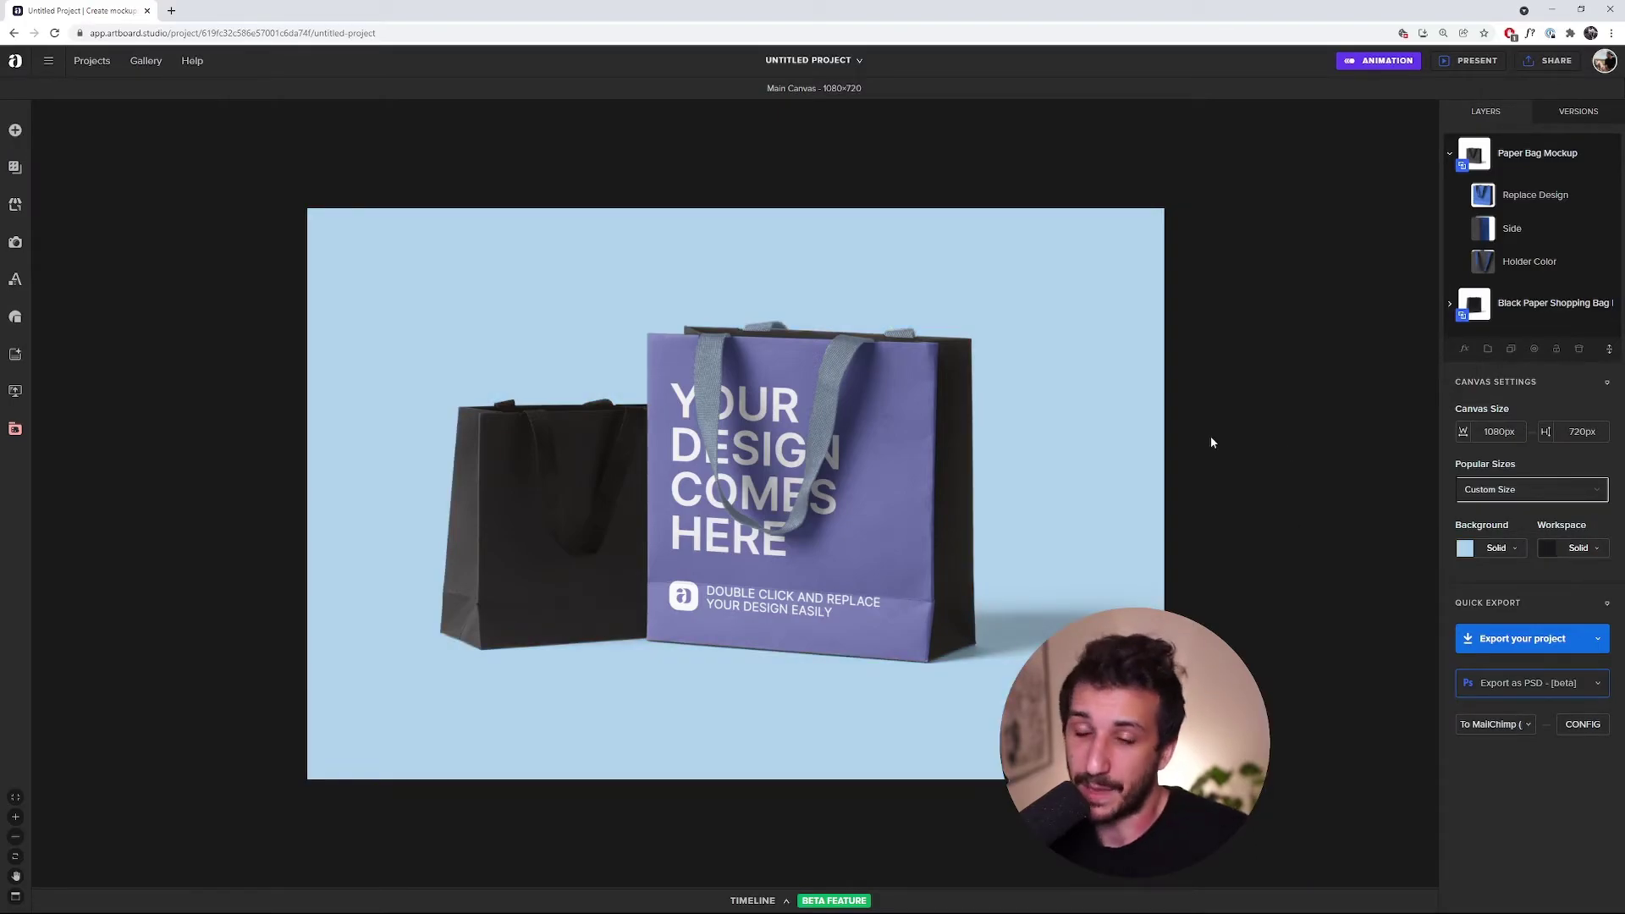
{"action": "left_click", "coordinate": [1464, 549]}
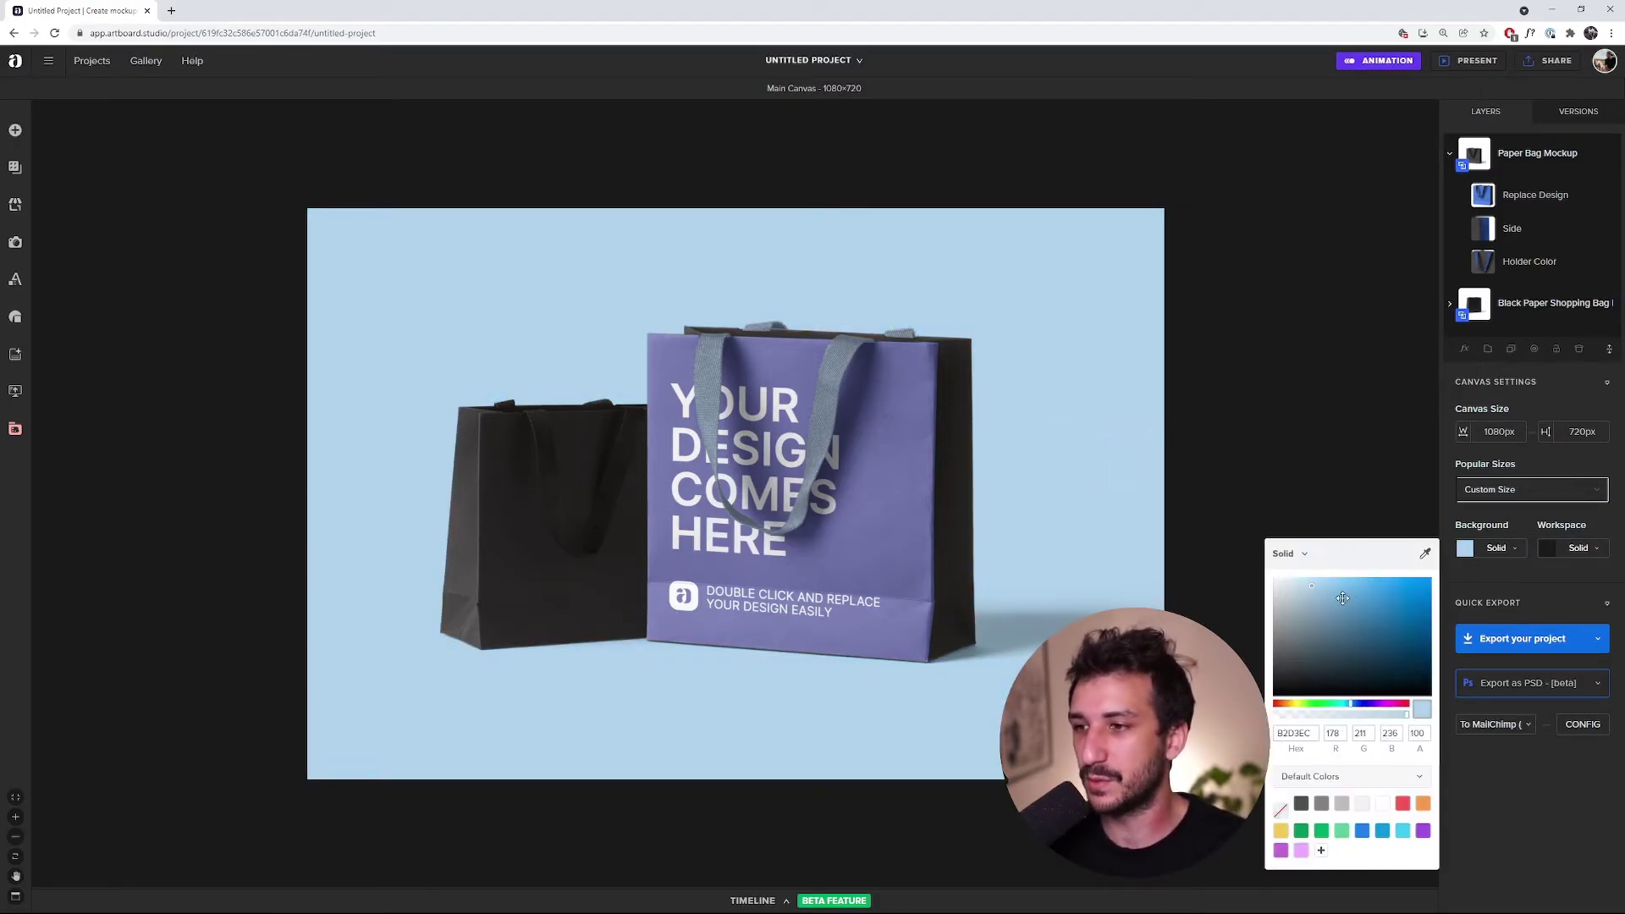
{"action": "left_click", "coordinate": [1336, 596]}
{"action": "left_click", "coordinate": [1254, 464]}
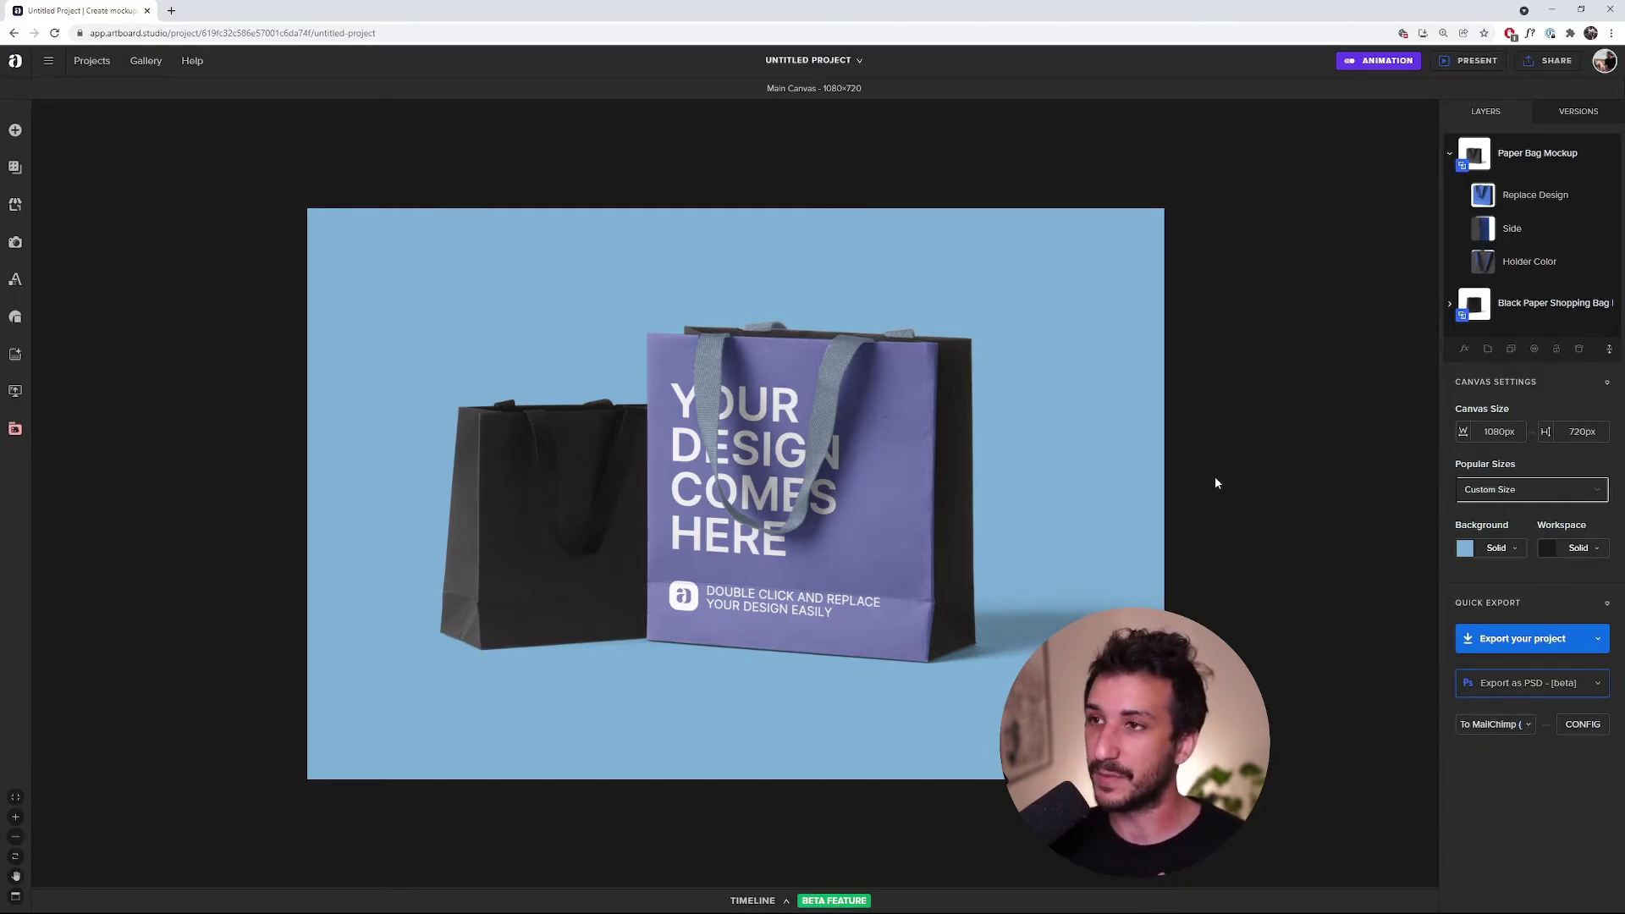
Animate the black bag's scale in the timeline from a start point at 0 s to 52% at about 2.93 s.
{"action": "left_click", "coordinate": [1387, 71]}
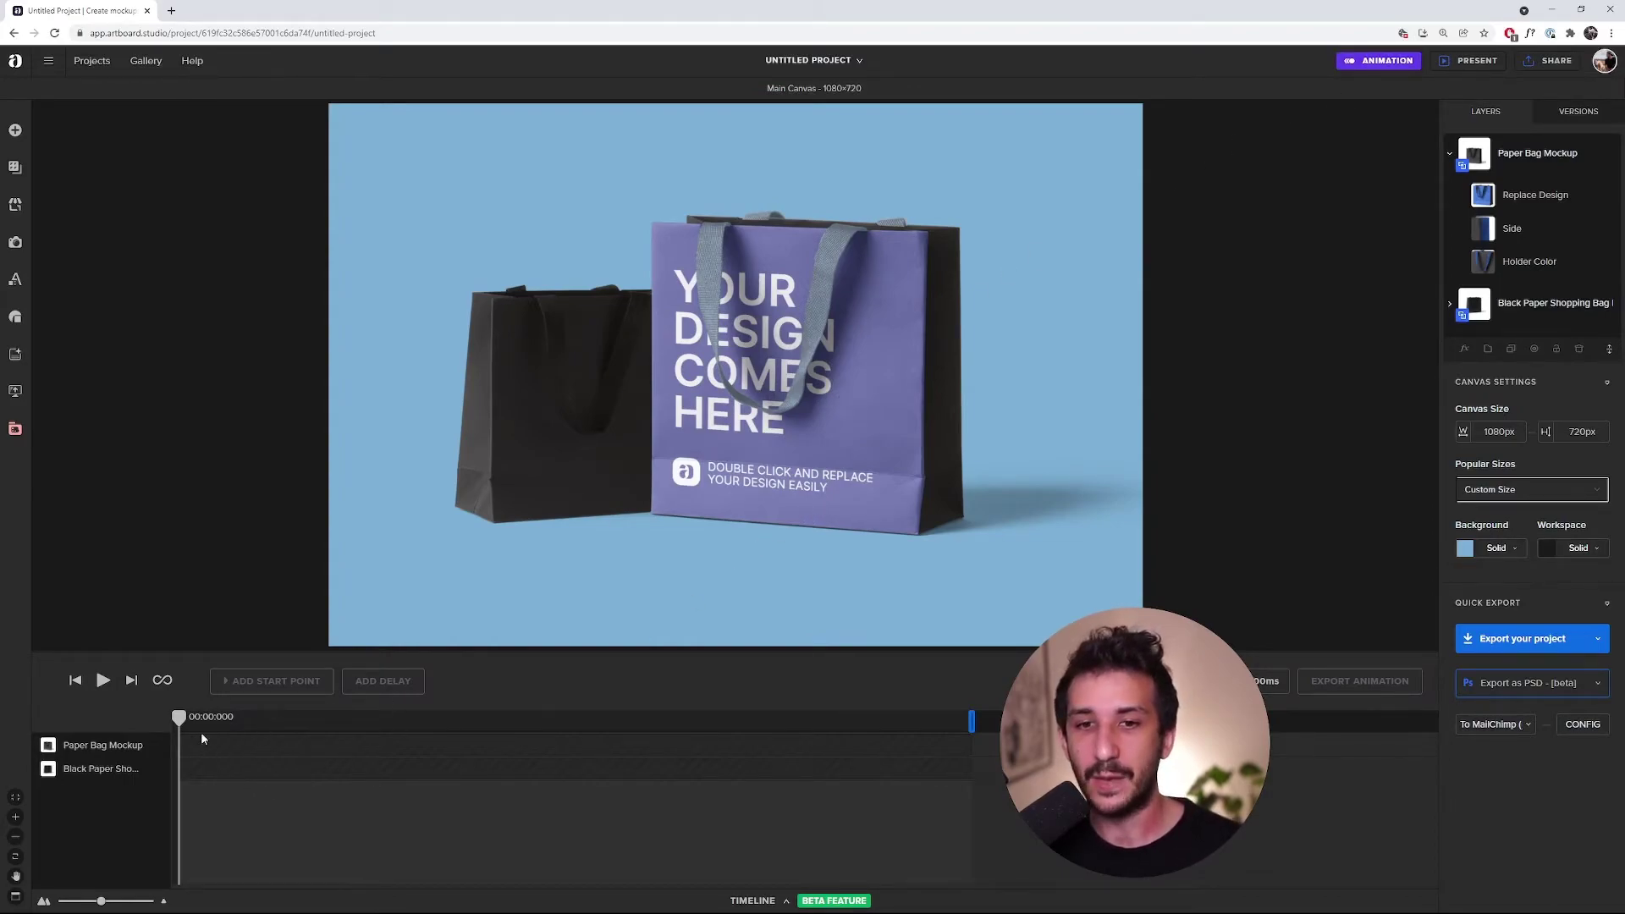
{"action": "left_click", "coordinate": [111, 777]}
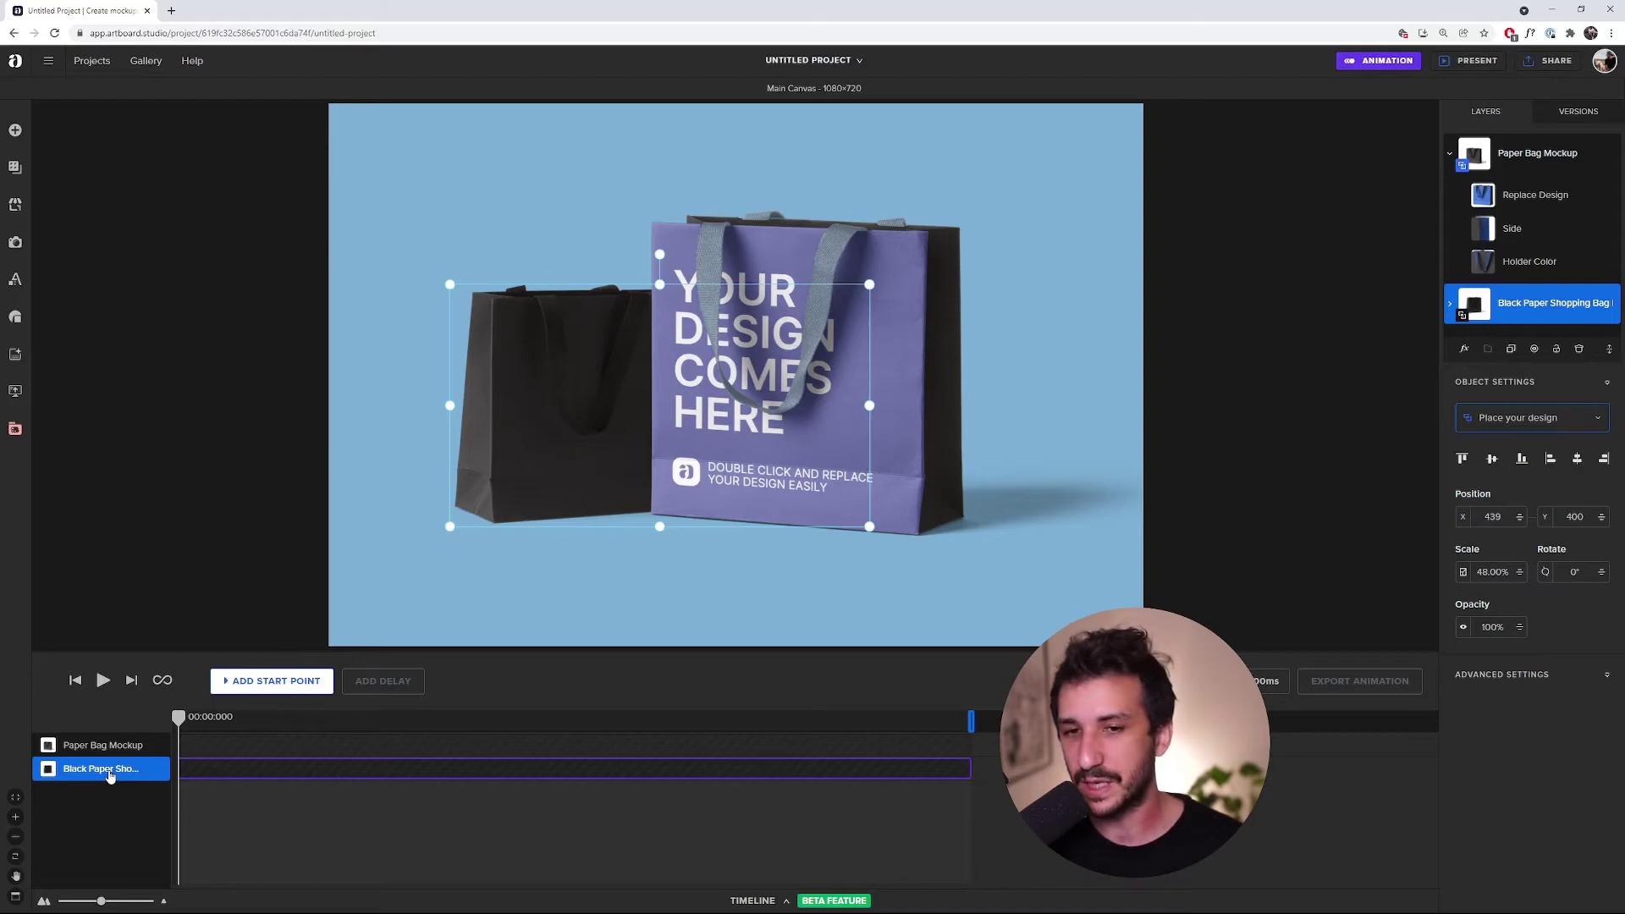
{"action": "left_click", "coordinate": [256, 683]}
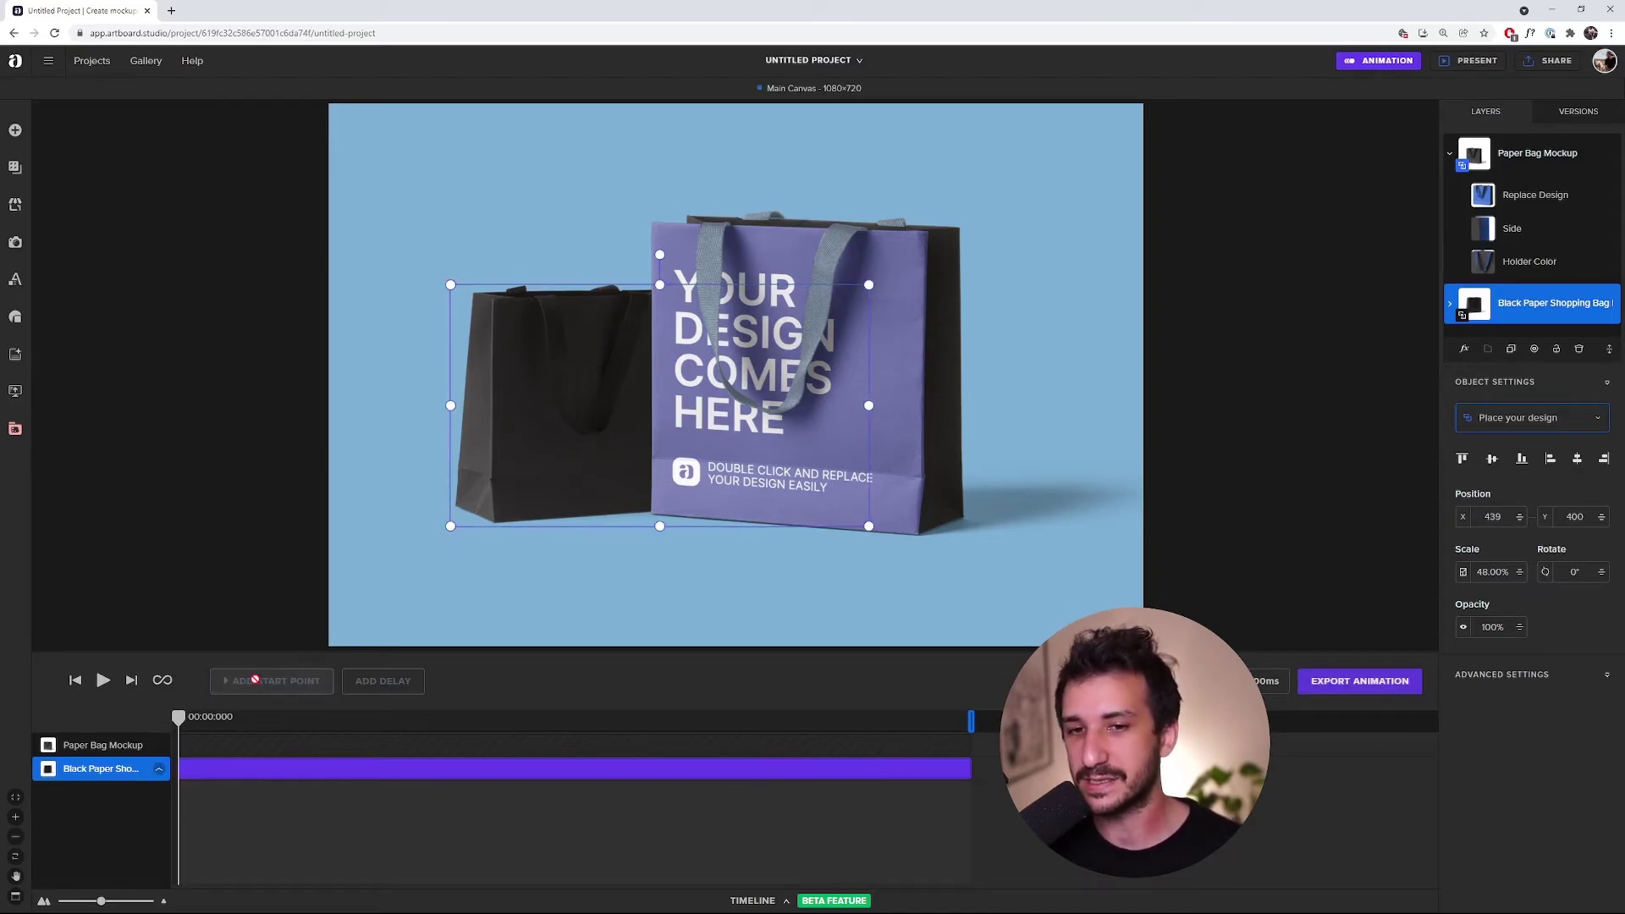
{"action": "left_click_drag", "start_coordinate": [176, 716], "coordinate": [646, 718]}
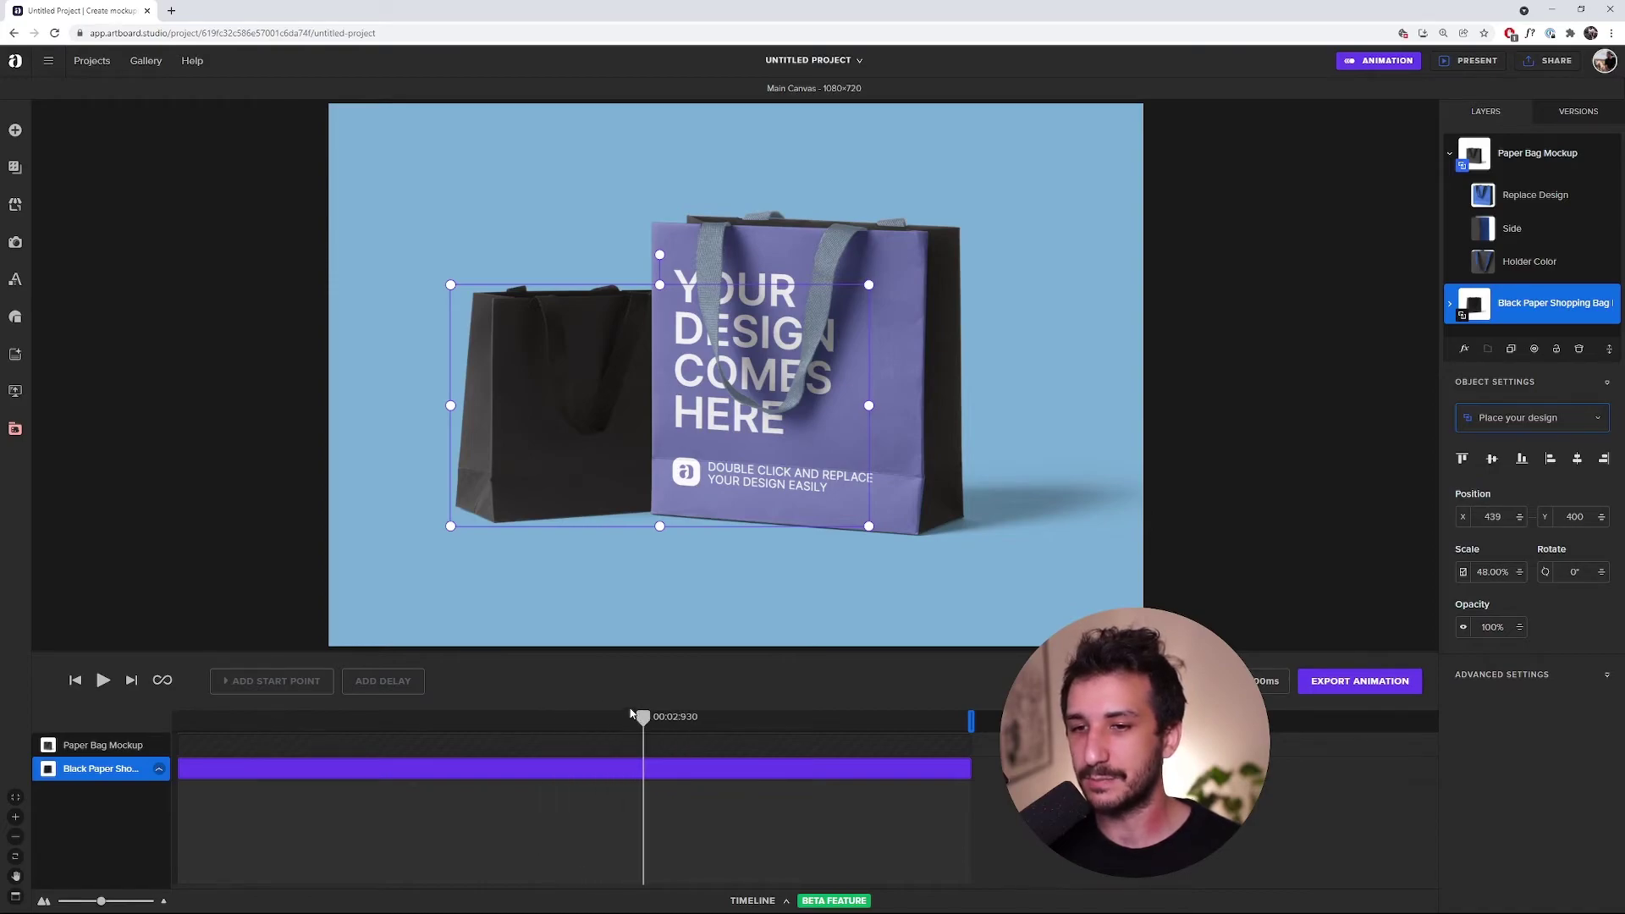
{"action": "left_click_drag", "start_coordinate": [450, 286], "coordinate": [429, 272]}
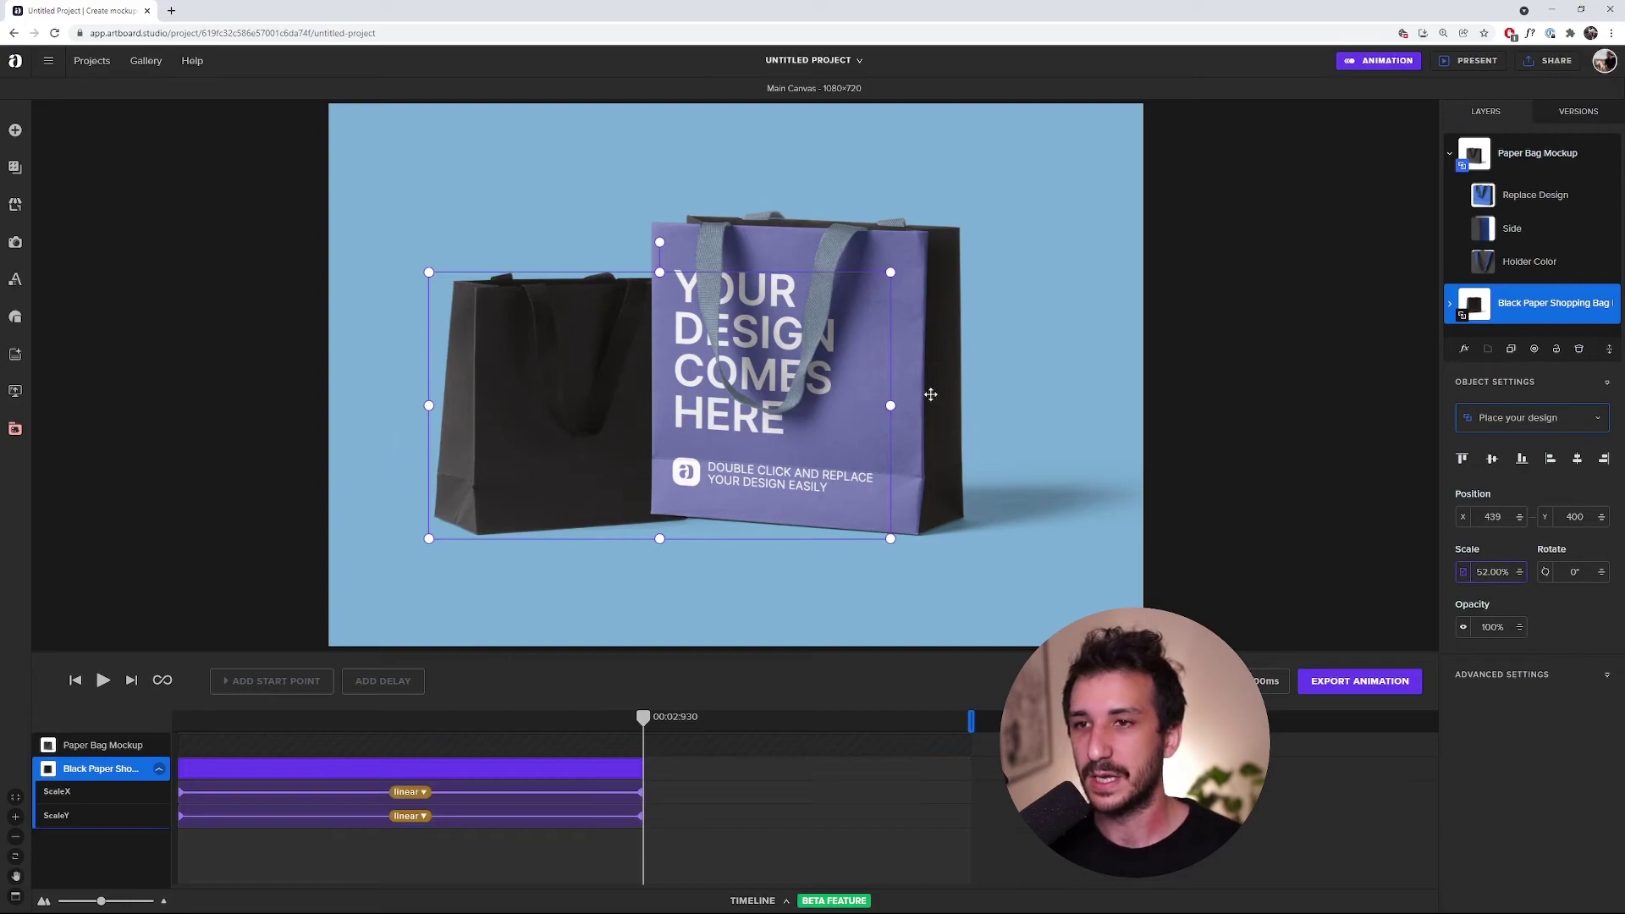
Animate the purple bag's scale from a start point at 0 s to 70% at about 2.92 s.
{"action": "left_click_drag", "start_coordinate": [637, 718], "coordinate": [178, 718]}
{"action": "left_click", "coordinate": [256, 741]}
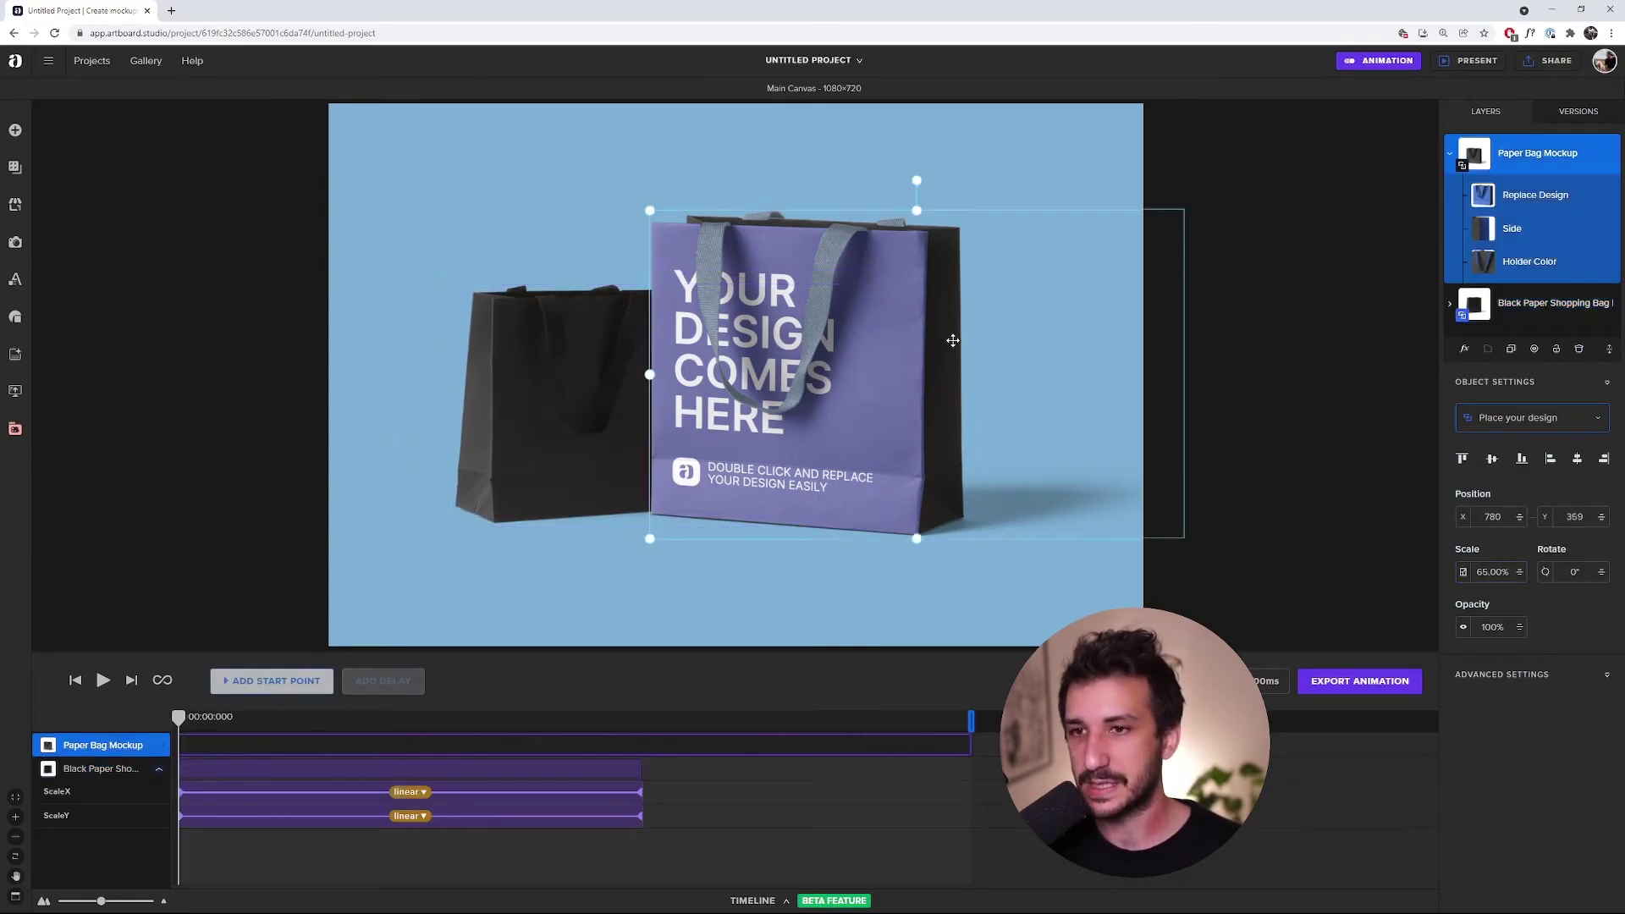
{"action": "left_click", "coordinate": [246, 680]}
{"action": "left_click_drag", "start_coordinate": [178, 718], "coordinate": [641, 718]}
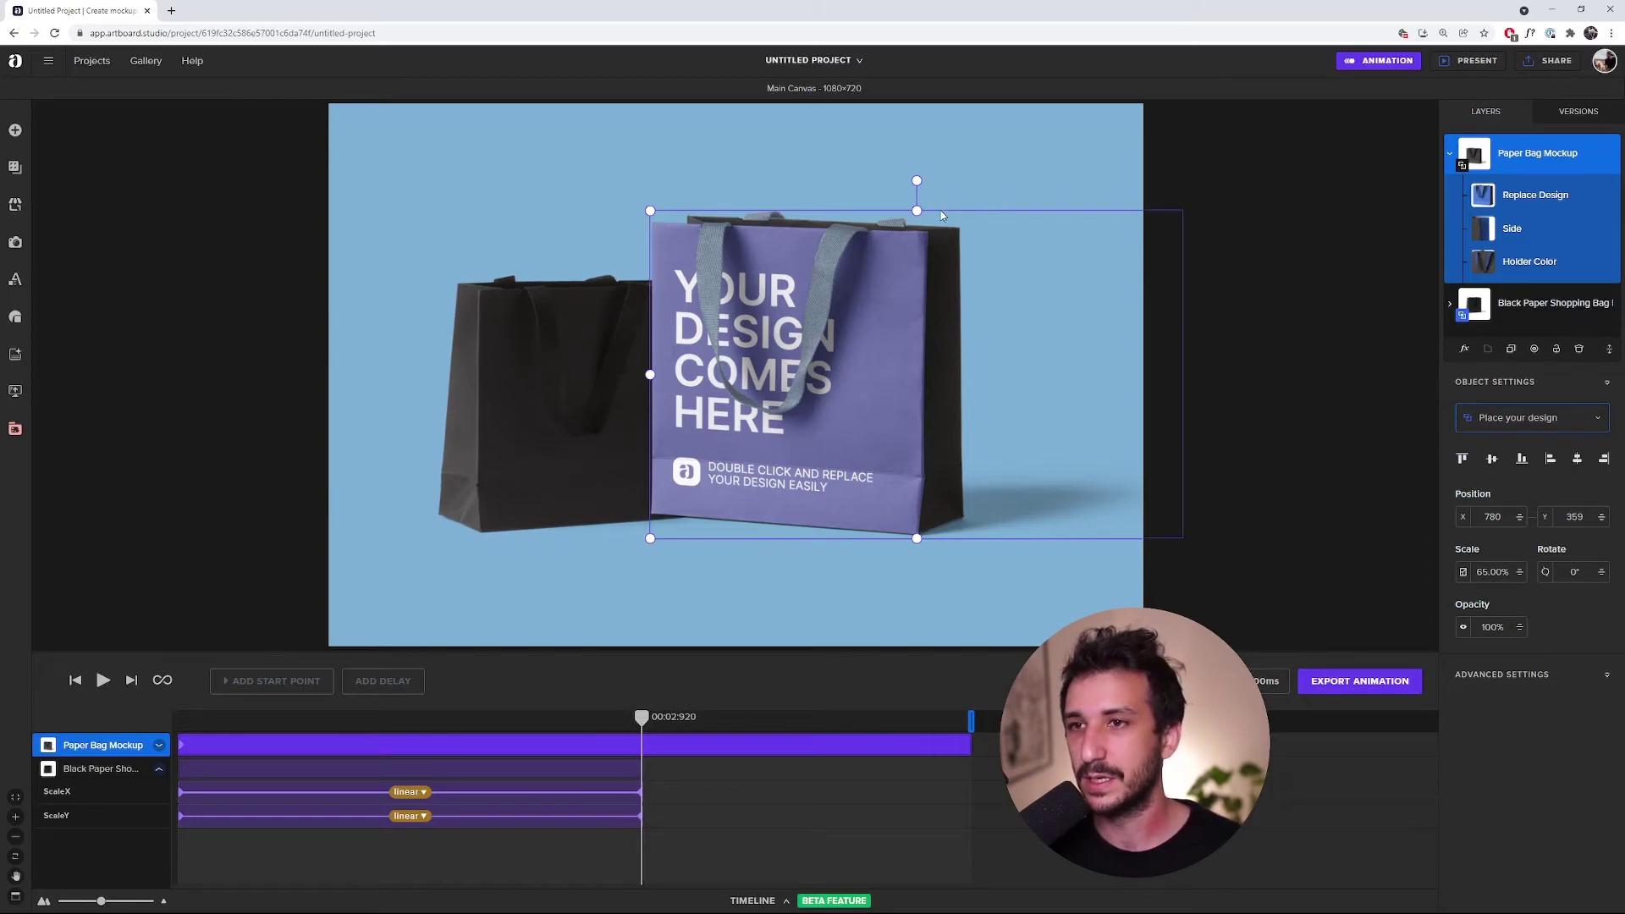
{"action": "left_click_drag", "start_coordinate": [648, 212], "coordinate": [632, 192]}
Preview the scale animation of both bags from the beginning of the timeline.
{"action": "left_click_drag", "start_coordinate": [641, 718], "coordinate": [179, 718]}
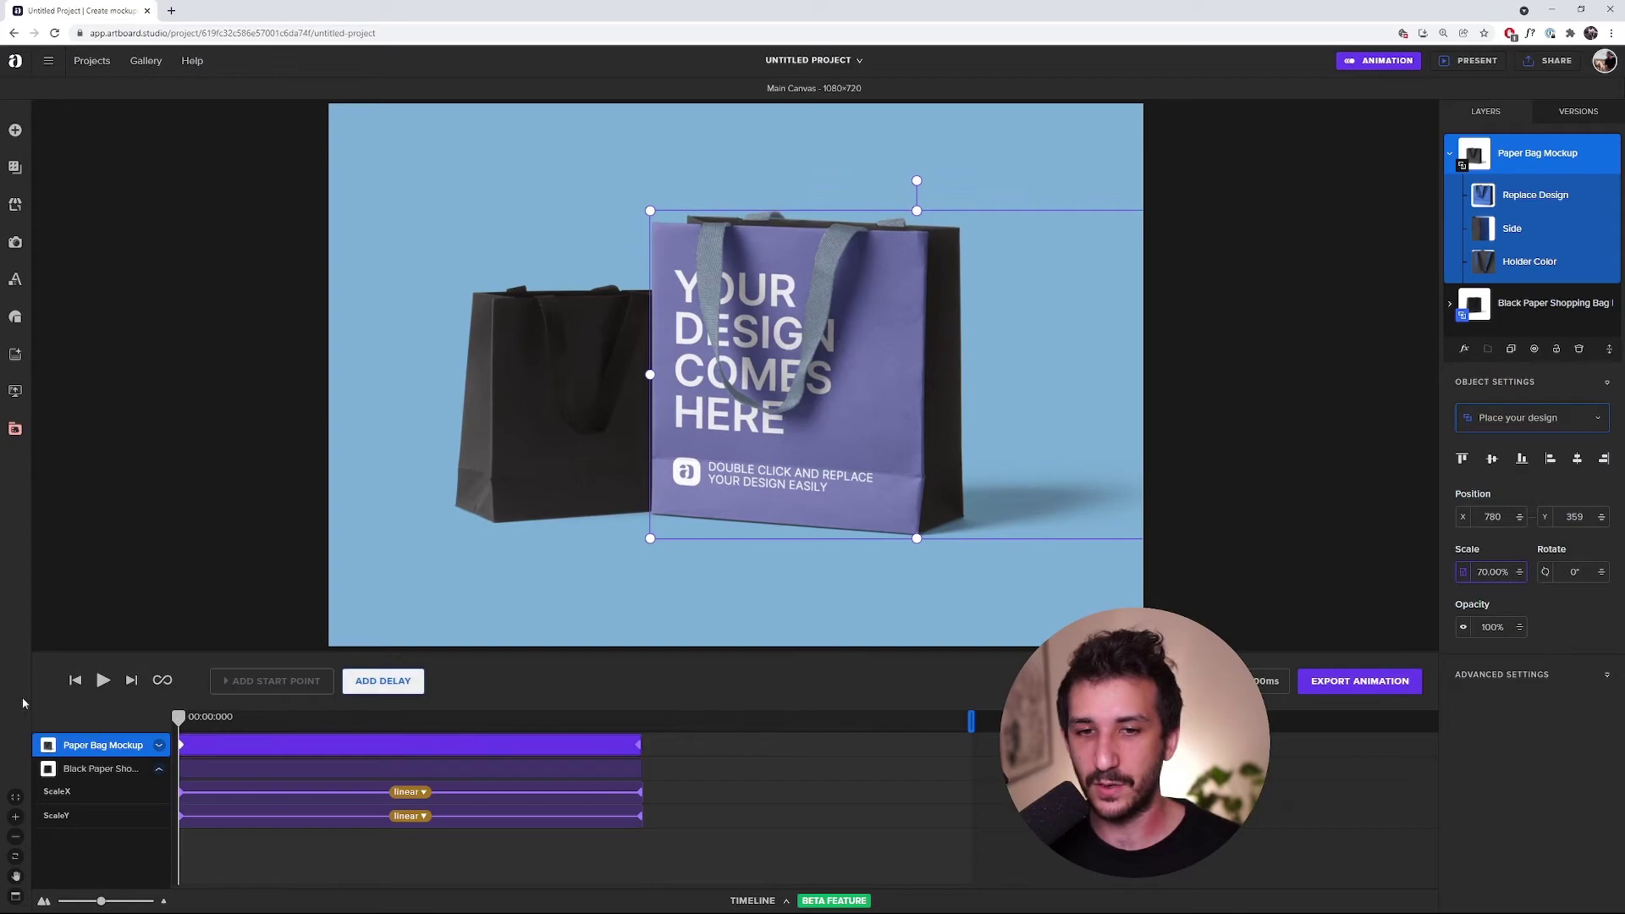
{"action": "left_click", "coordinate": [103, 681]}
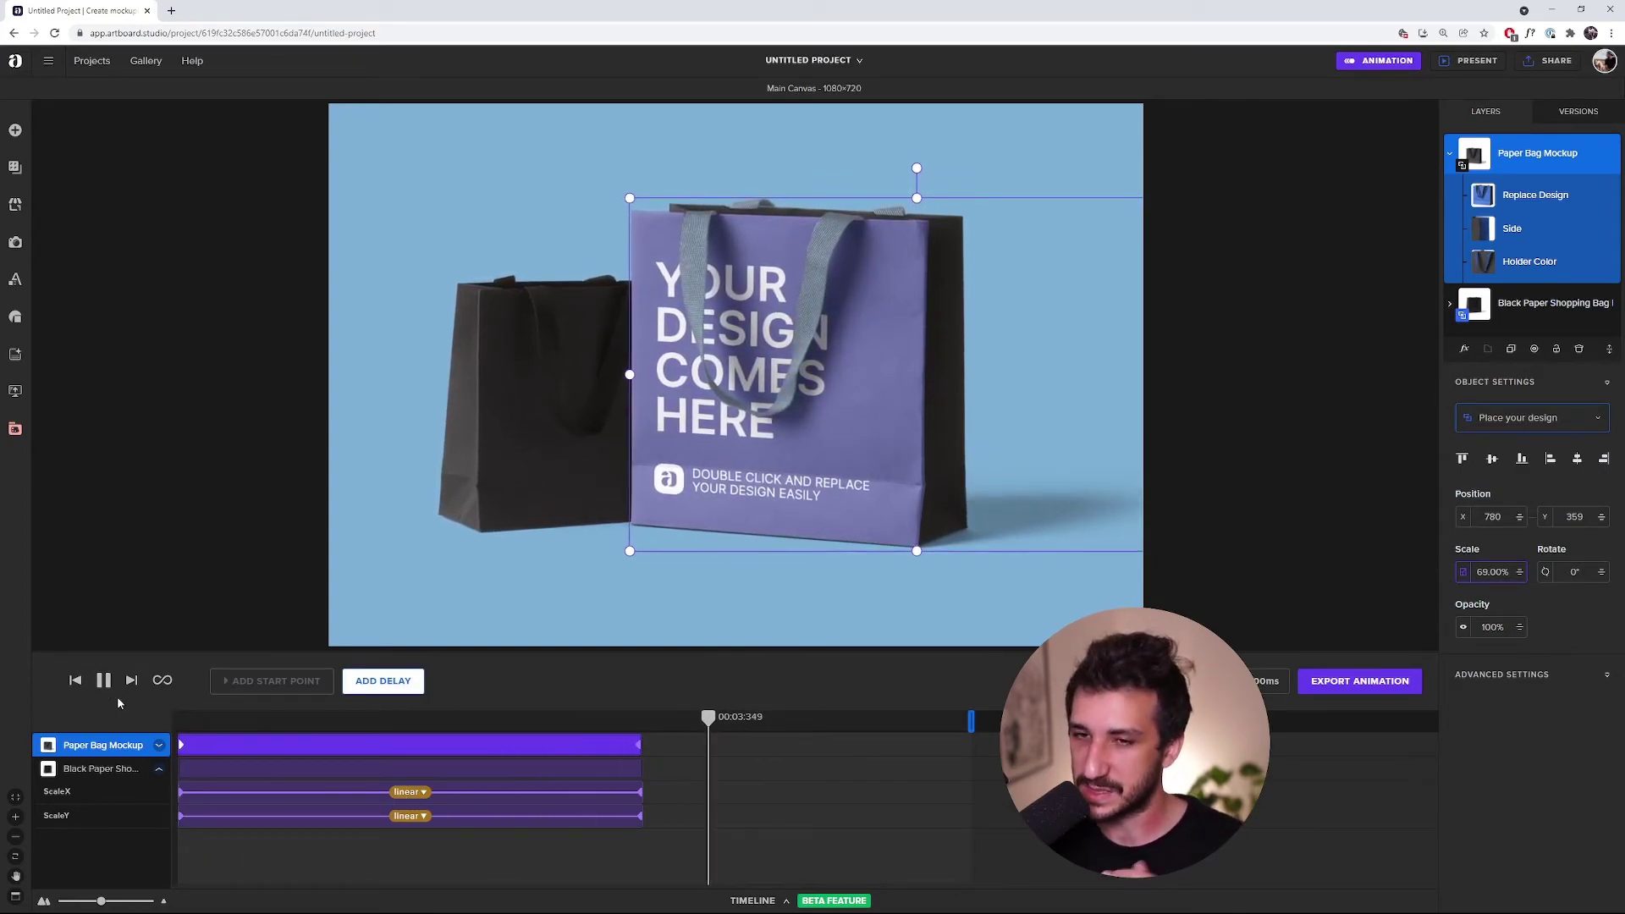
{"action": "left_click", "coordinate": [103, 680]}
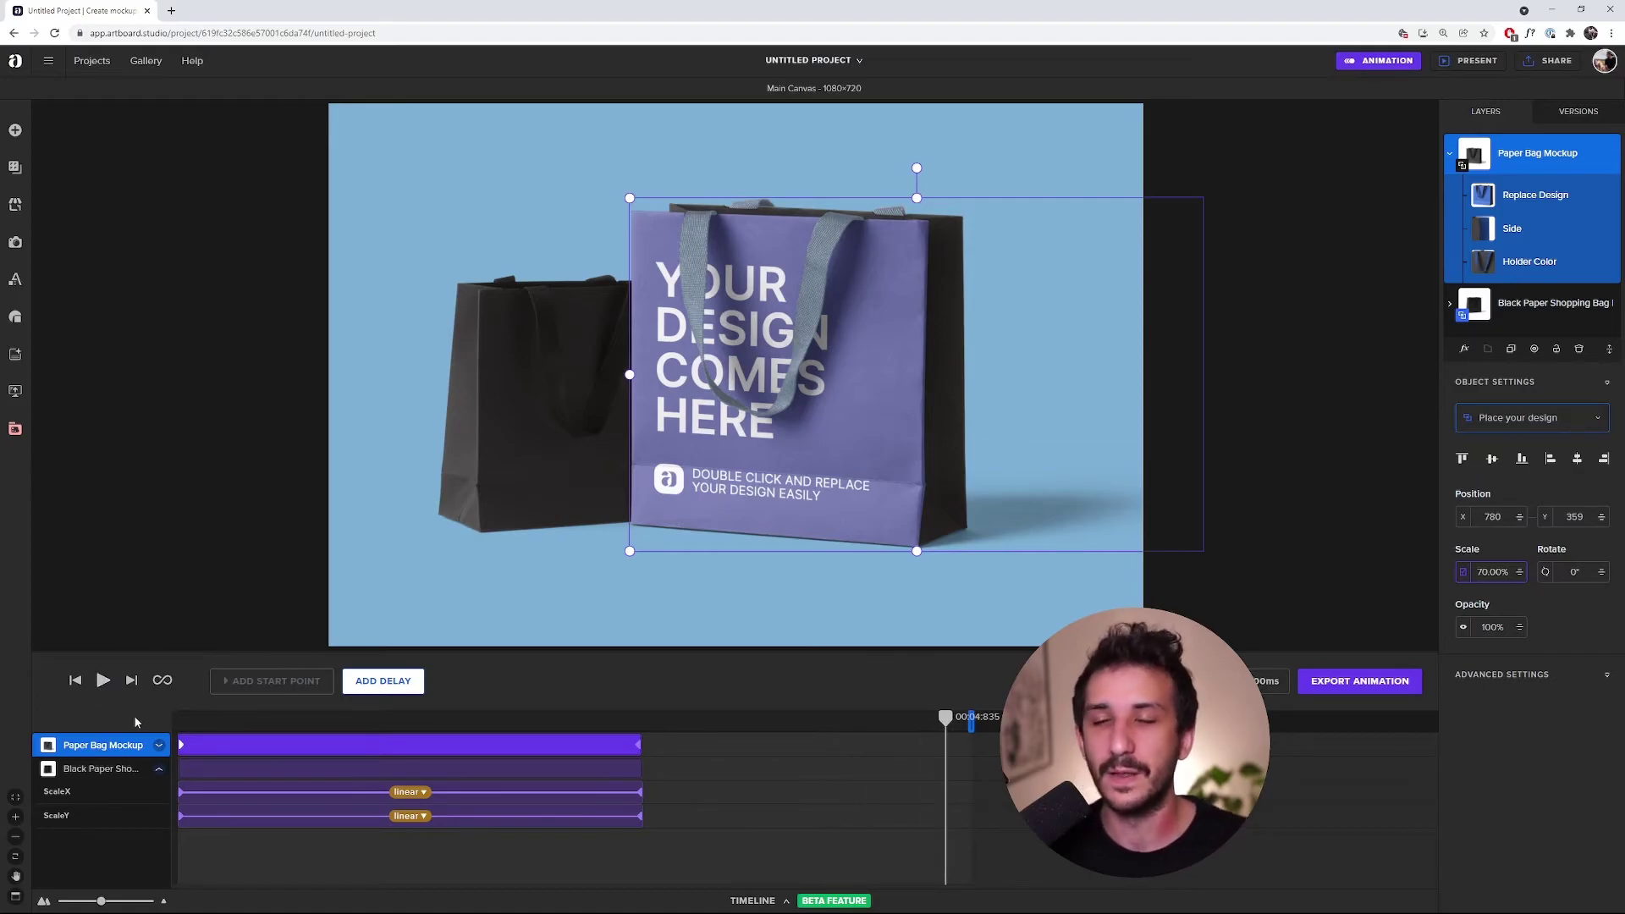
Deselect the bags and show the image export formats for the project.
{"action": "left_click", "coordinate": [1163, 590]}
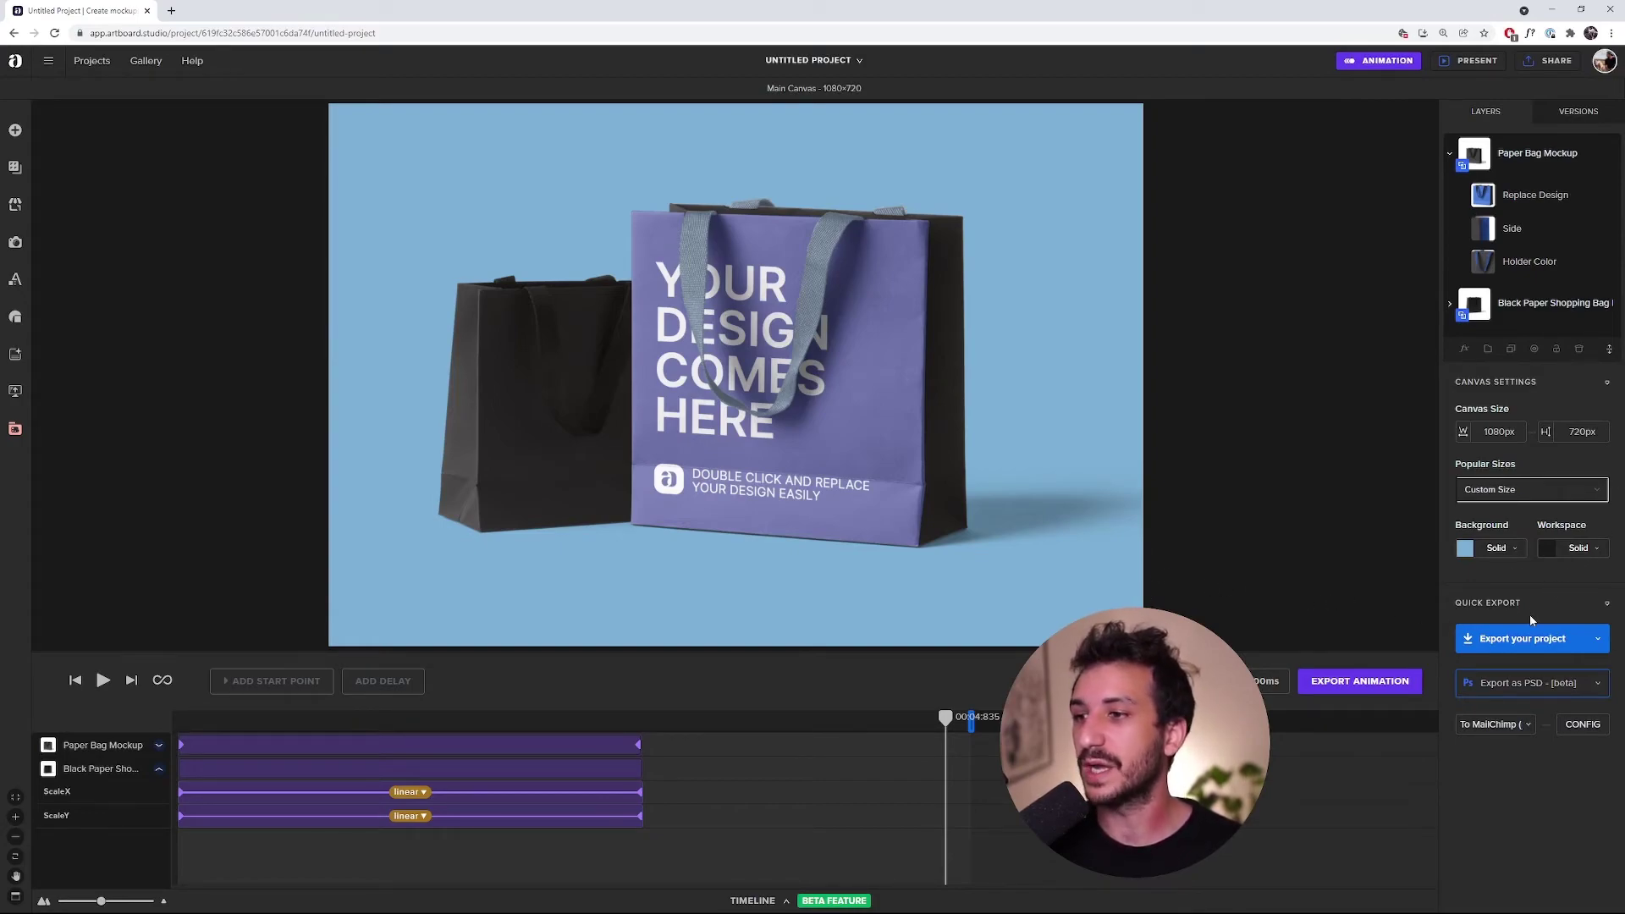
{"action": "left_click", "coordinate": [1528, 650]}
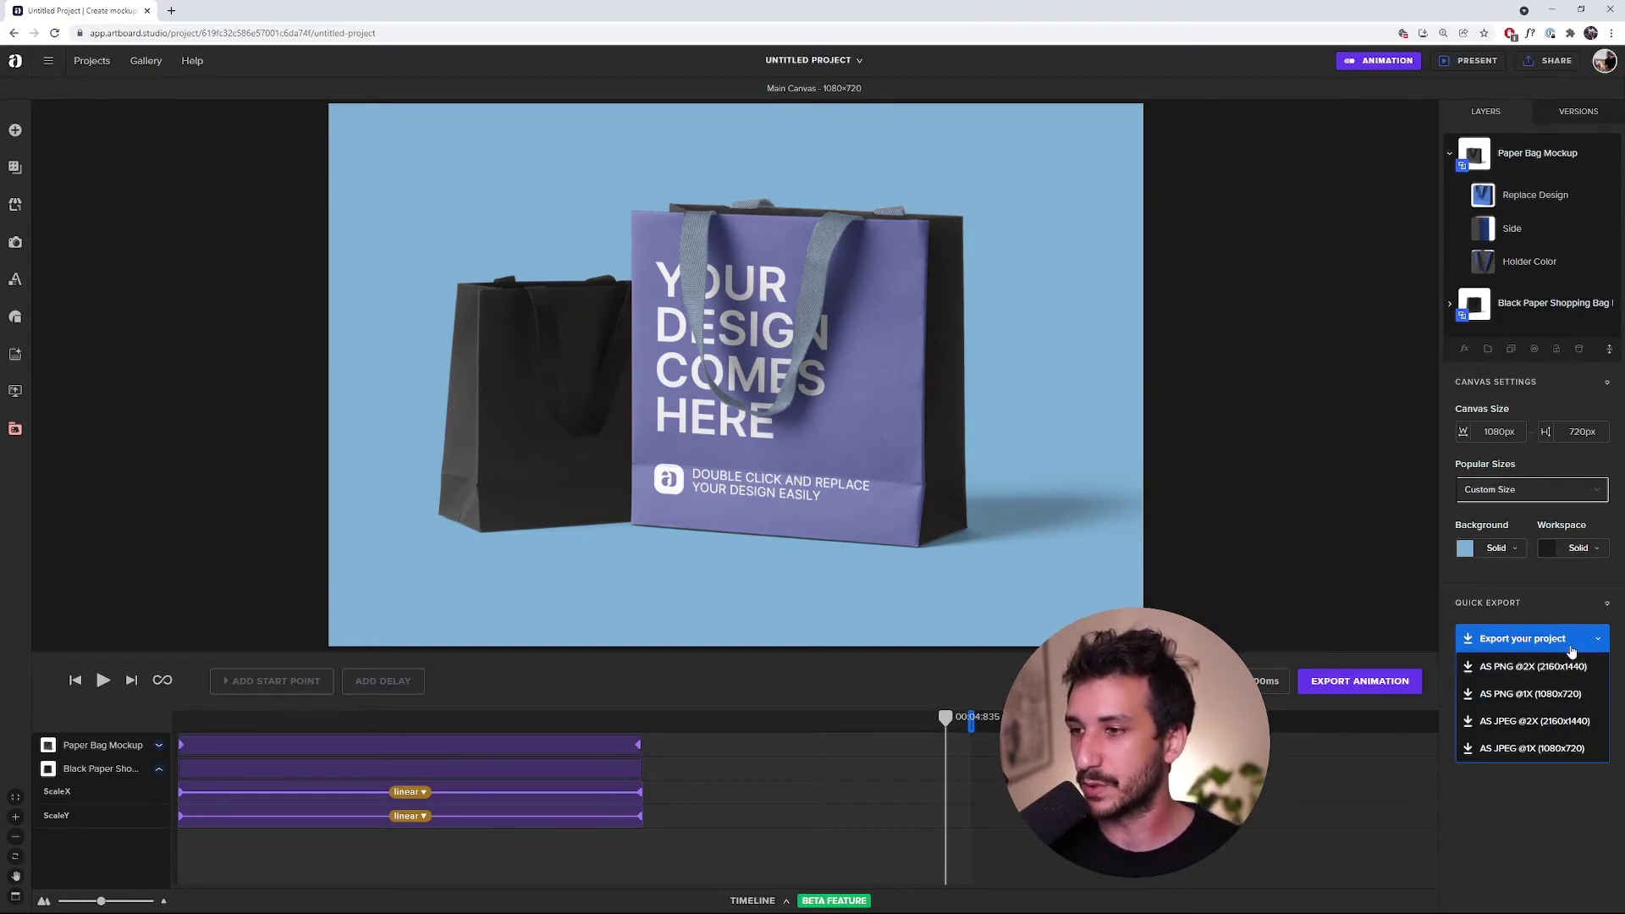